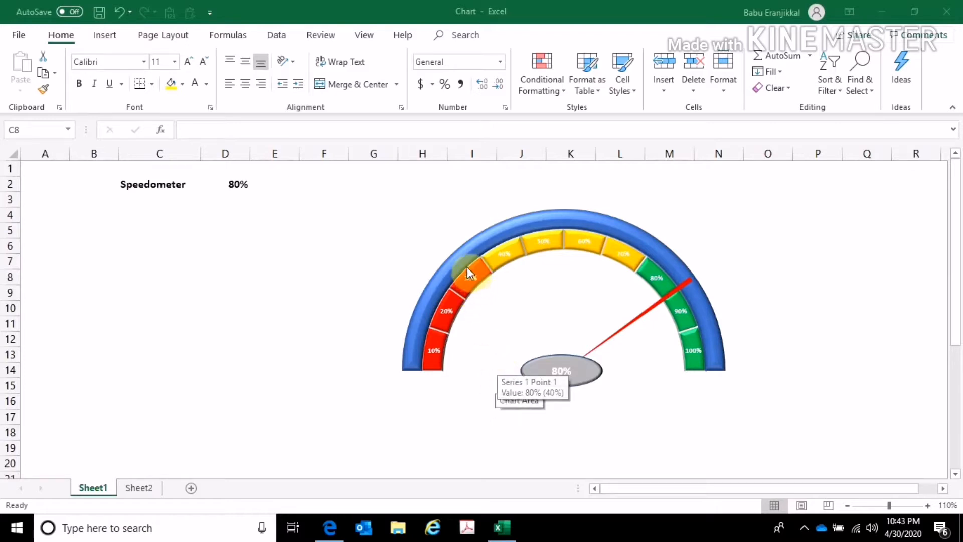
Test the speedometer needle on Sheet1 by setting cell D2 to 50%, 0% and 75% in turn
click(232, 186)
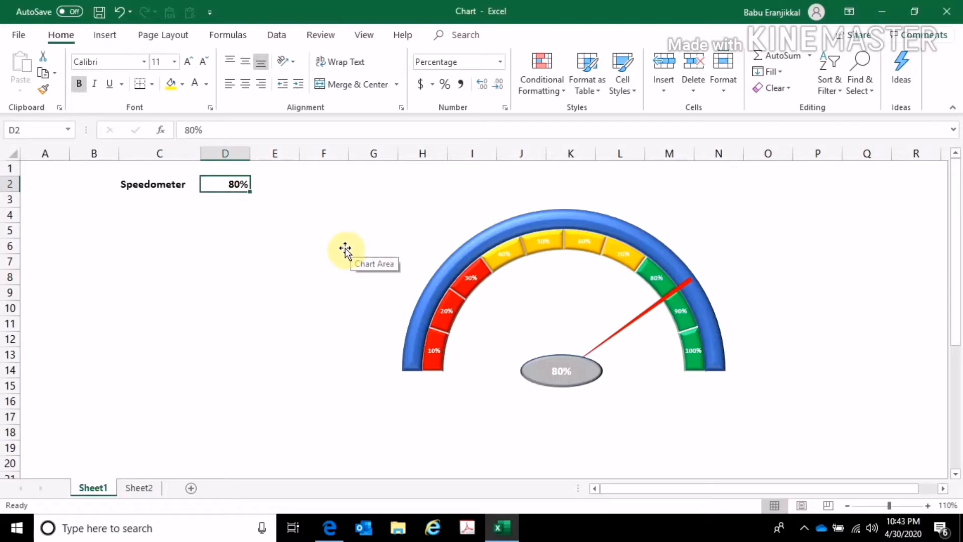
text(50)
key(Return)
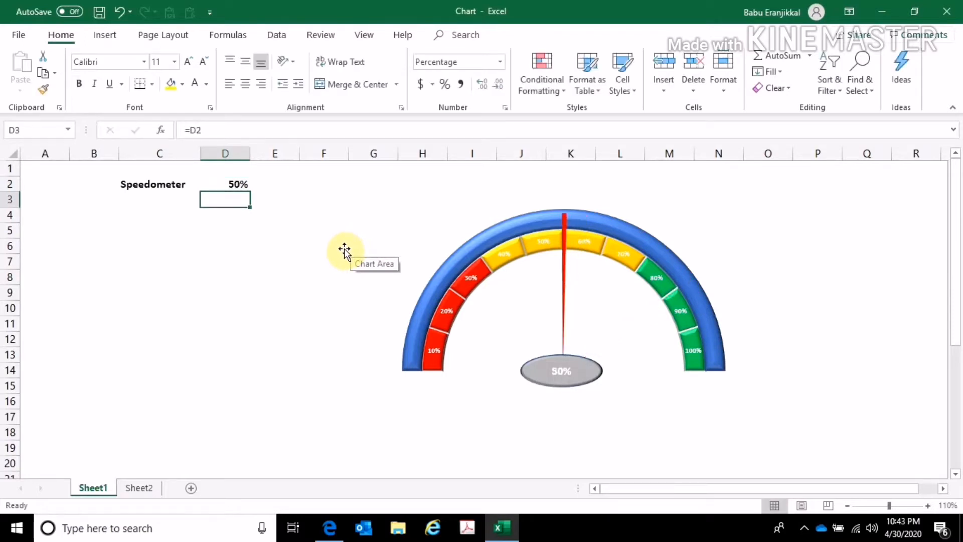
key(Up)
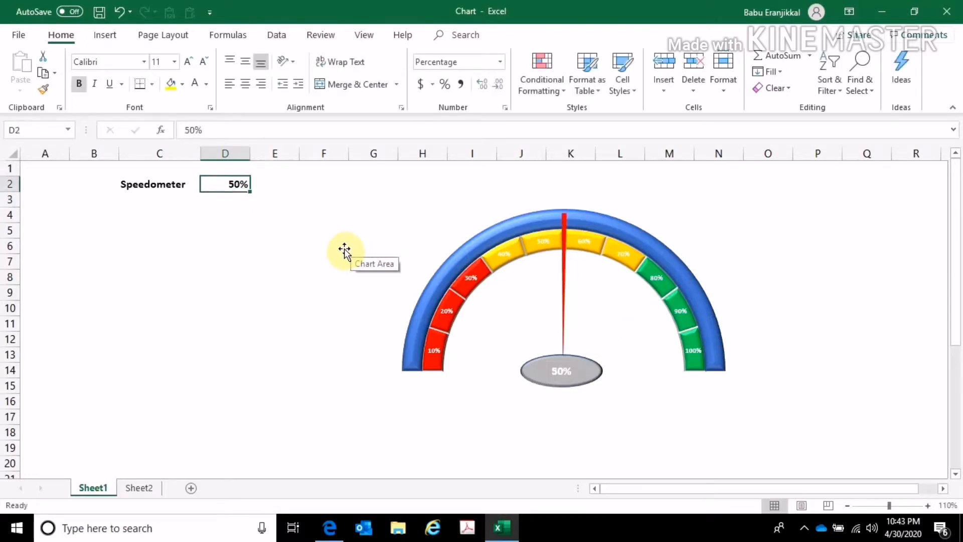
text(0)
key(Return)
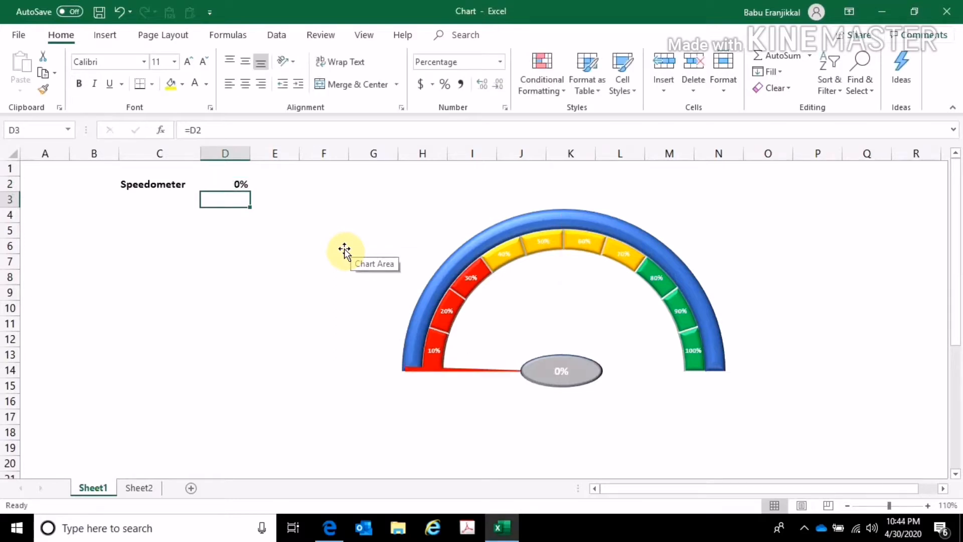
key(Up)
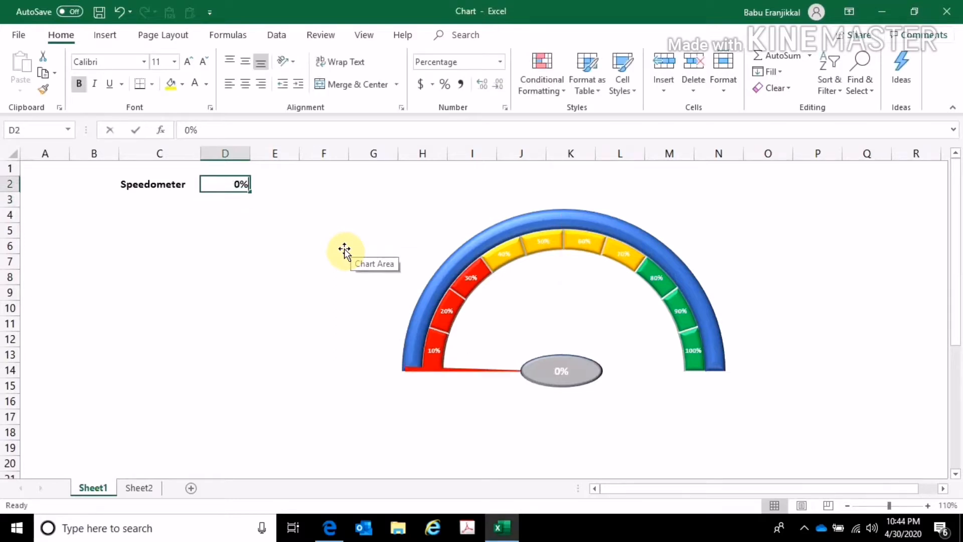
text(75)
key(Return)
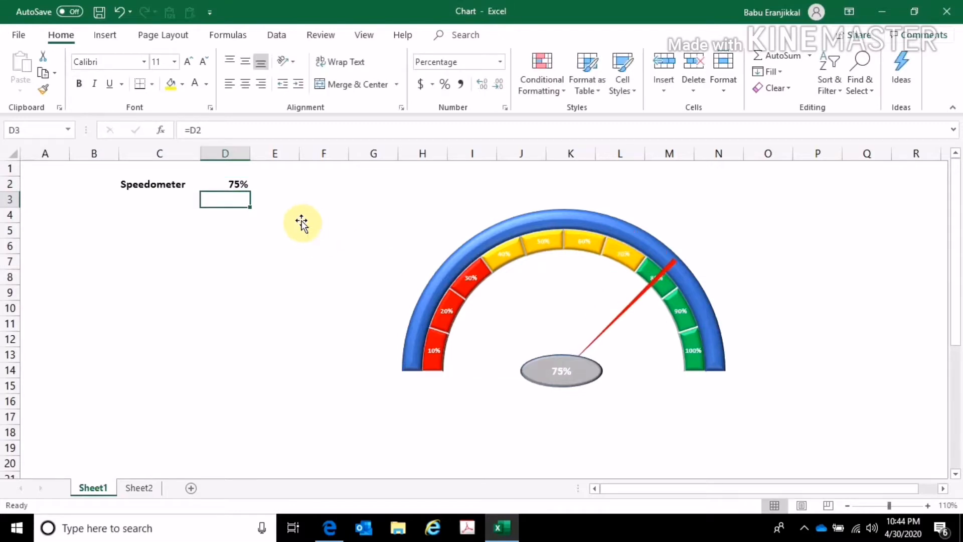
Set the speedometer value in cell D2 to 100%
click(225, 183)
text(100)
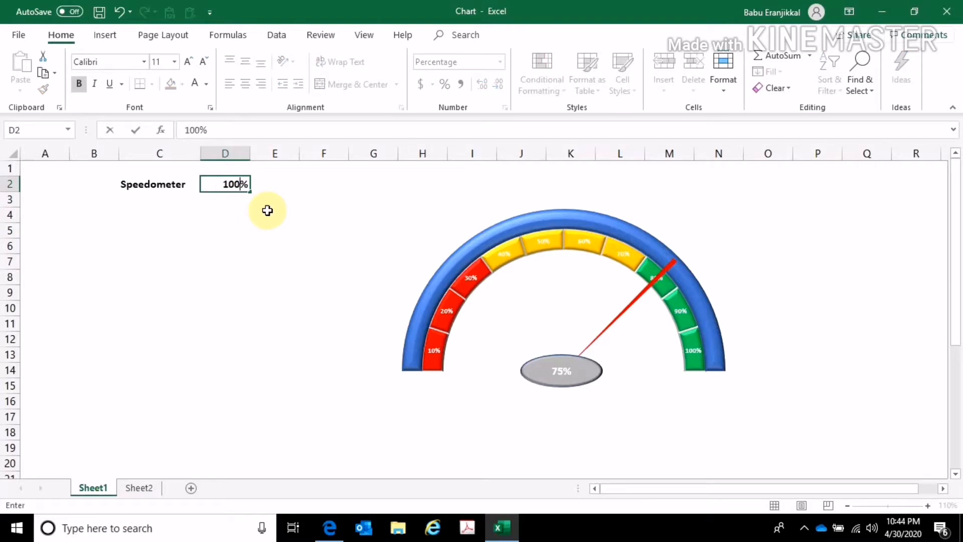
key(Return)
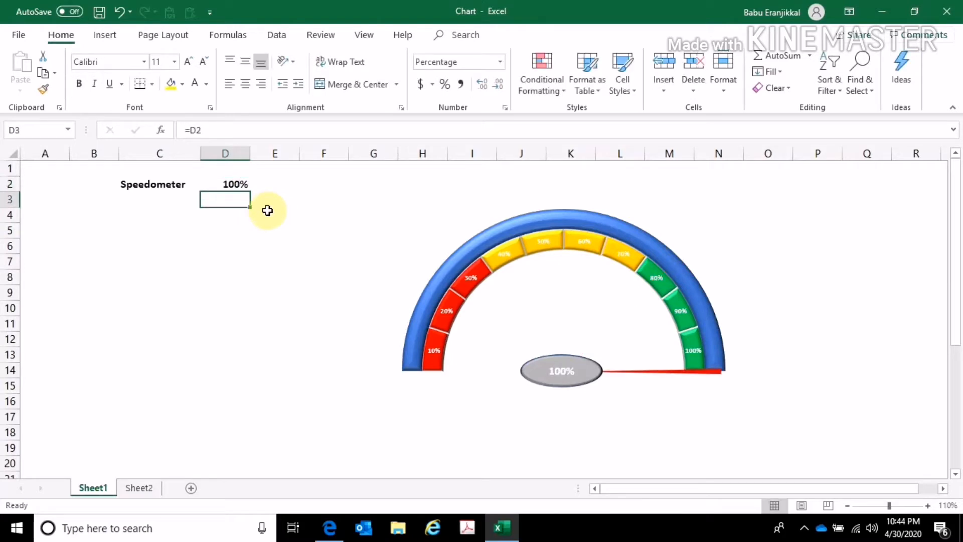
click(213, 188)
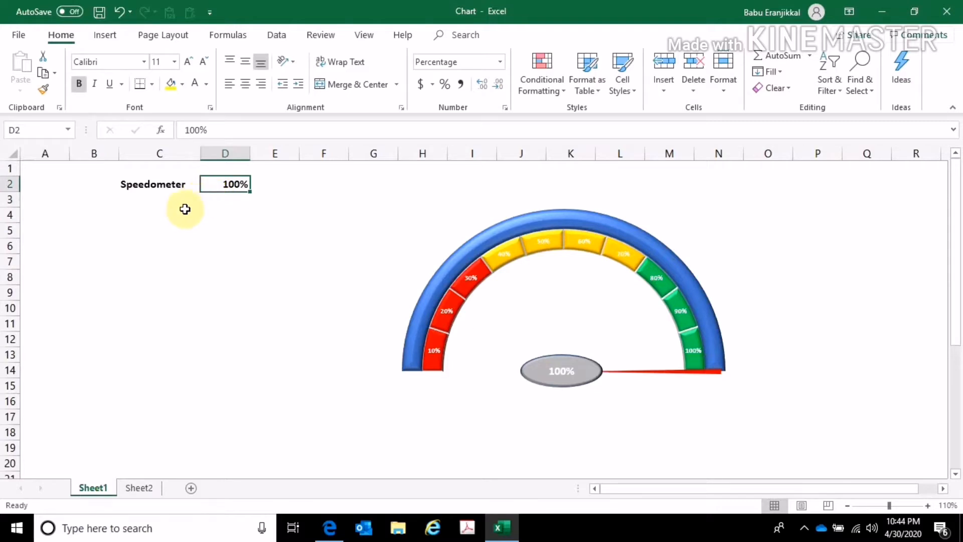
On Sheet2, insert a blank column C between the X and Y data and the Weight table
click(140, 490)
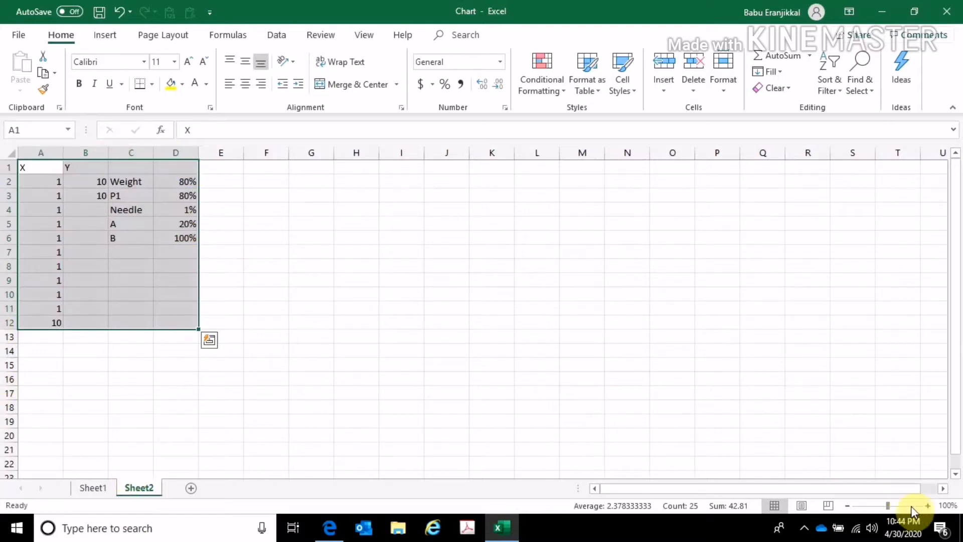
click(926, 505)
click(926, 505)
click(926, 504)
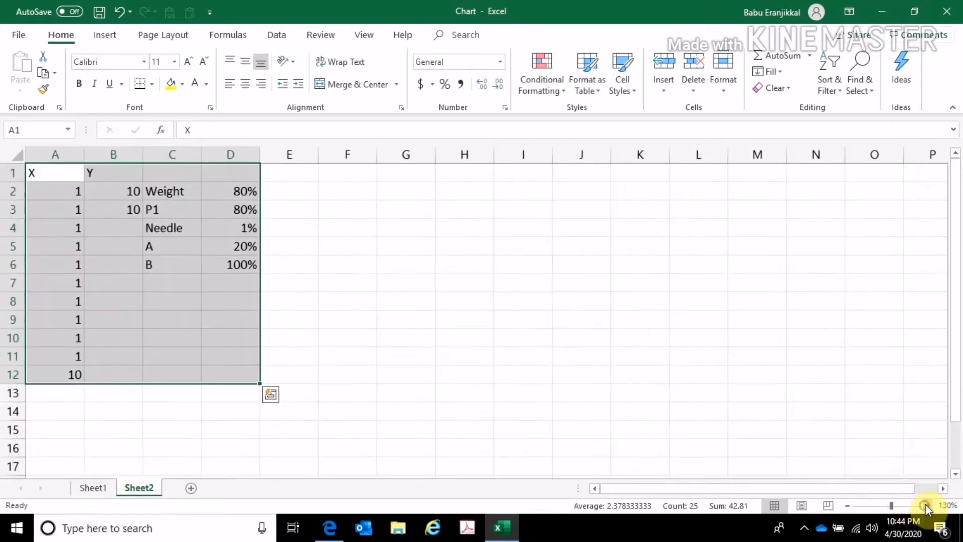
click(849, 505)
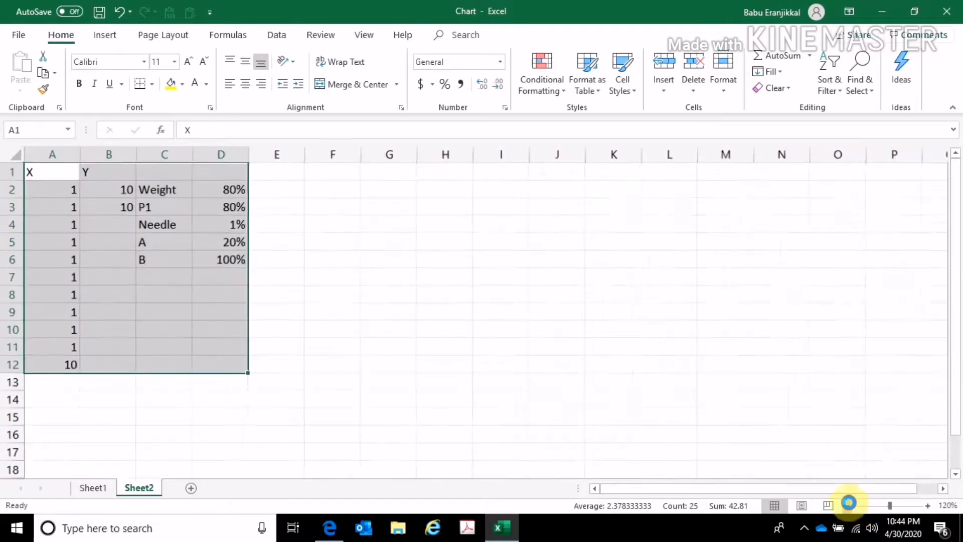
click(429, 290)
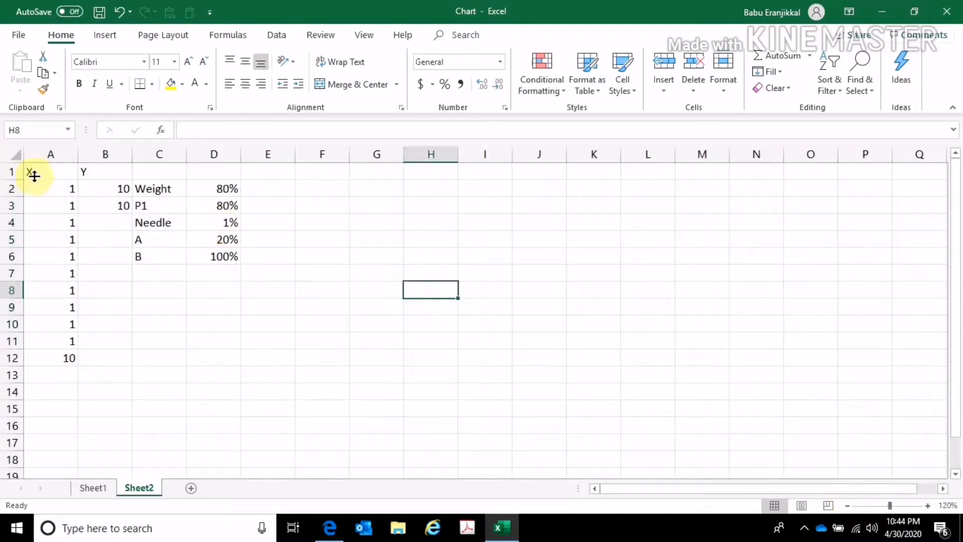
click(169, 155)
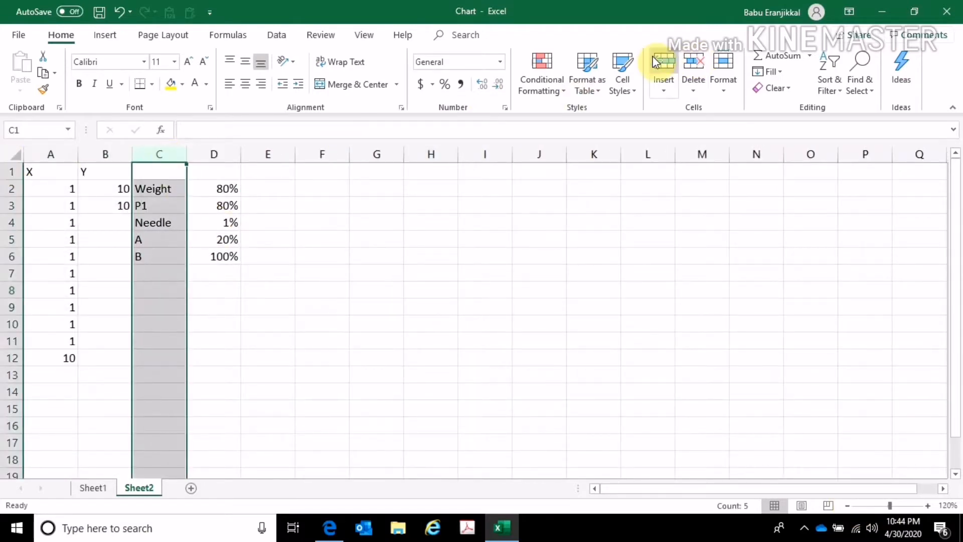
click(662, 63)
click(321, 205)
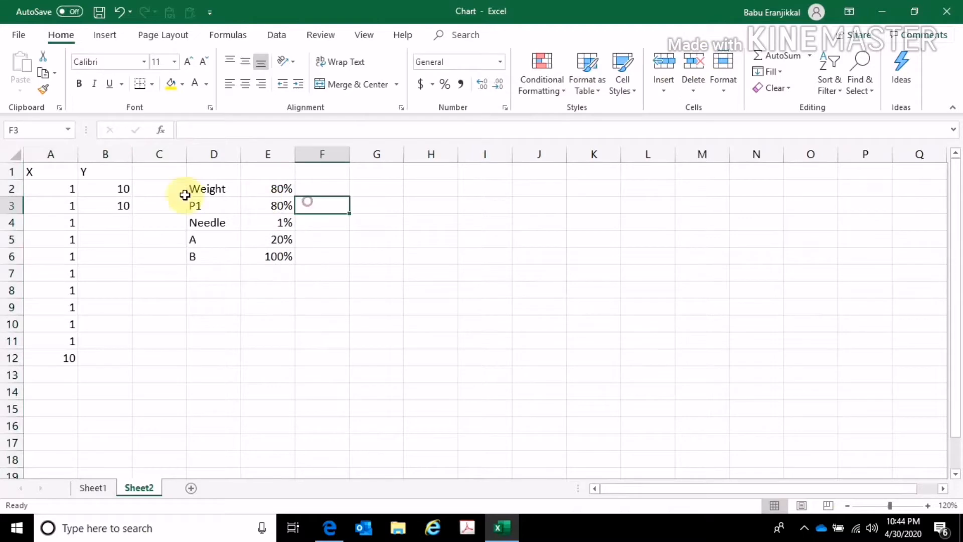
Insert a doughnut chart based on the X and Y data in A1:B12
click(52, 173)
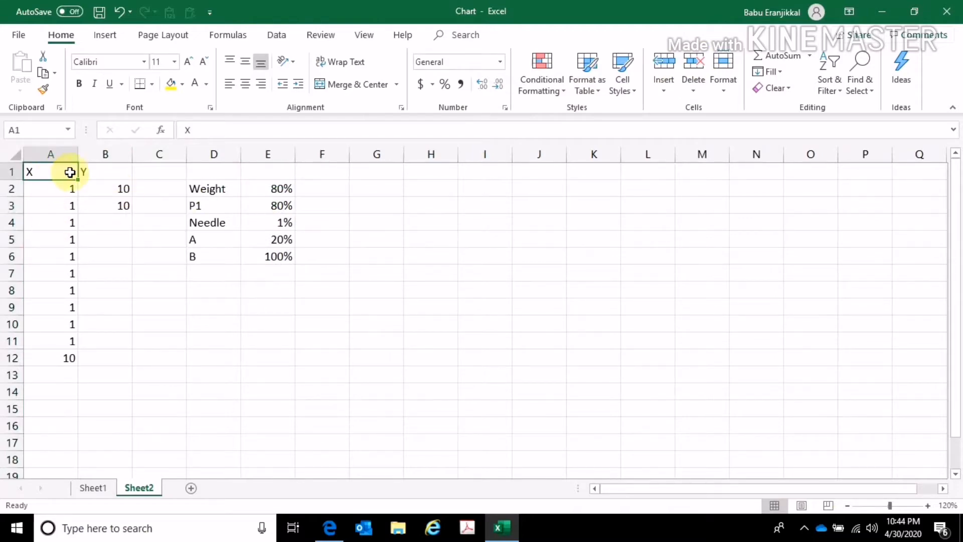
click(98, 171)
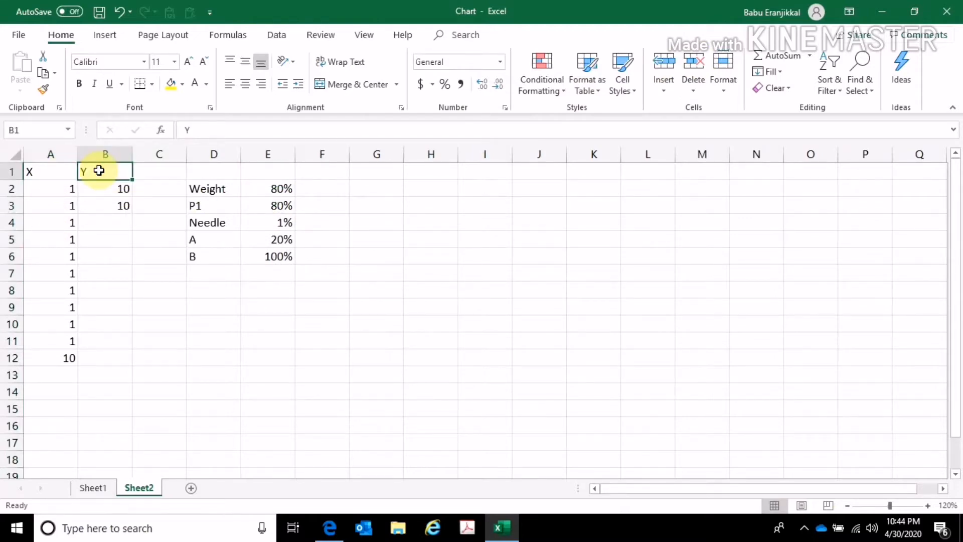
drag(55, 192, 53, 345)
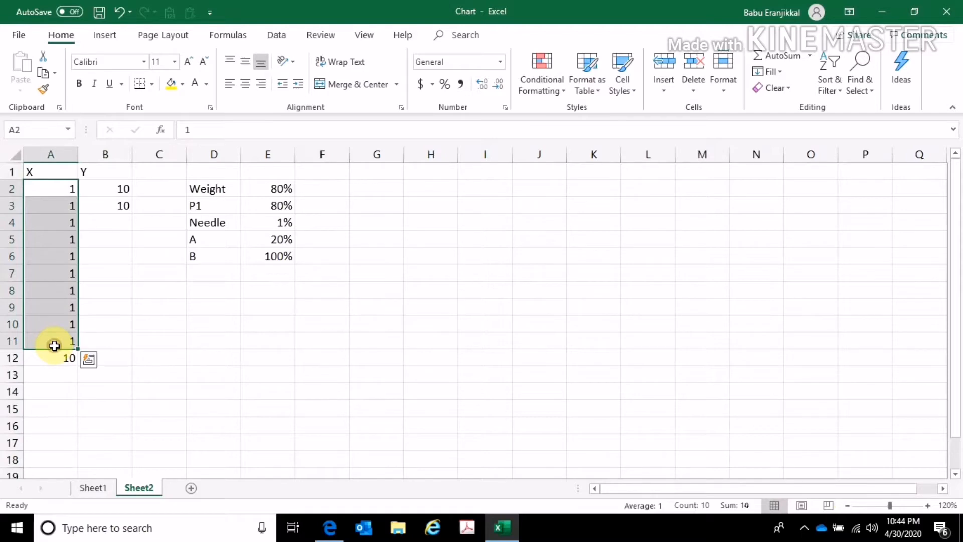
click(53, 355)
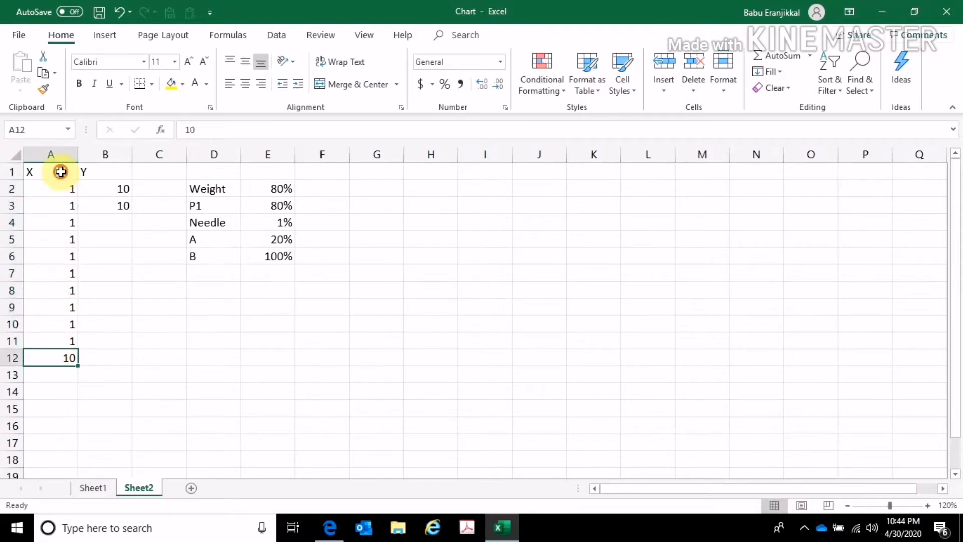
drag(60, 170, 102, 353)
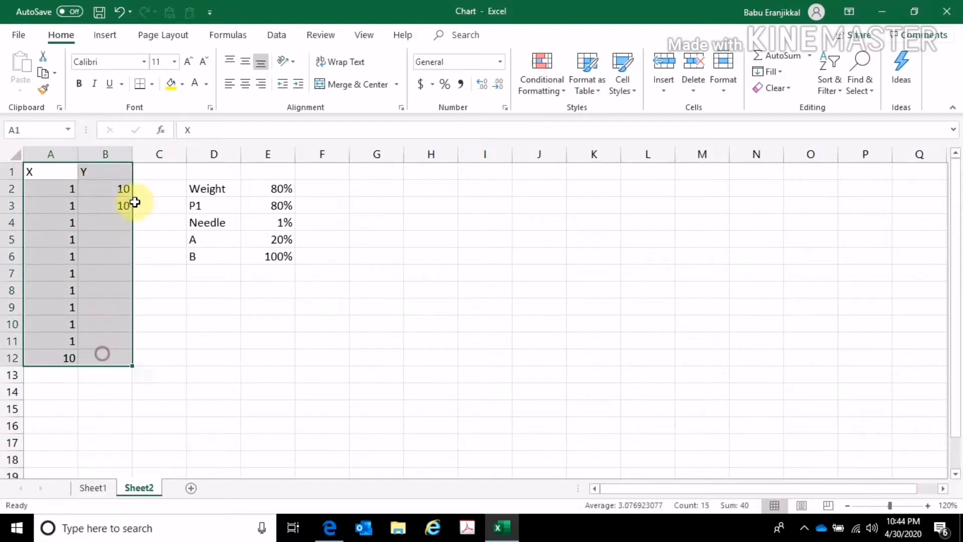
click(104, 36)
click(375, 88)
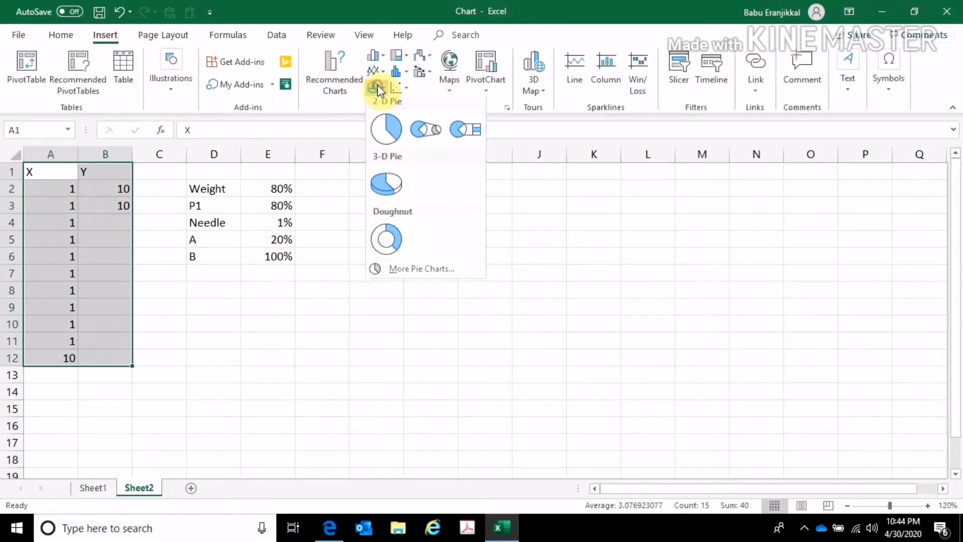
click(386, 246)
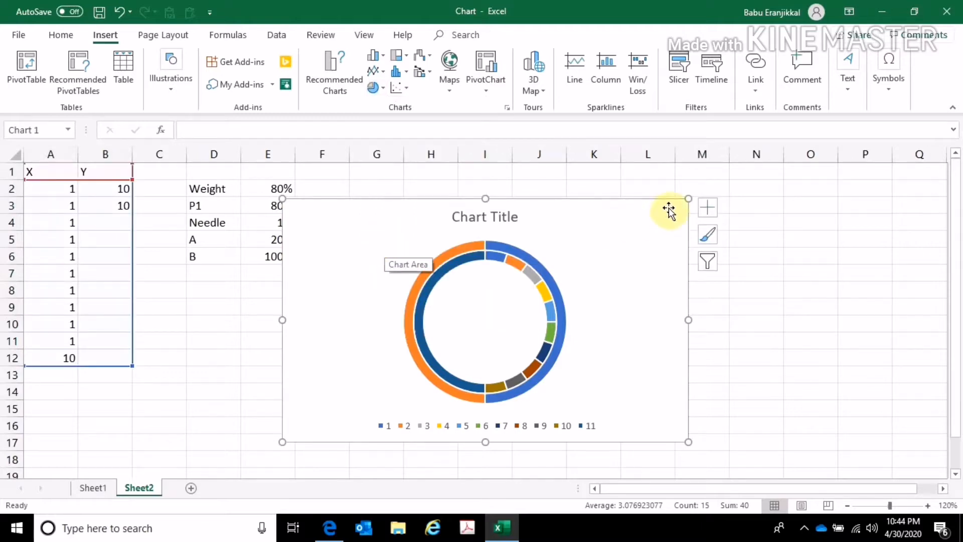
Remove the title and the legend from the doughnut chart
click(707, 207)
click(740, 227)
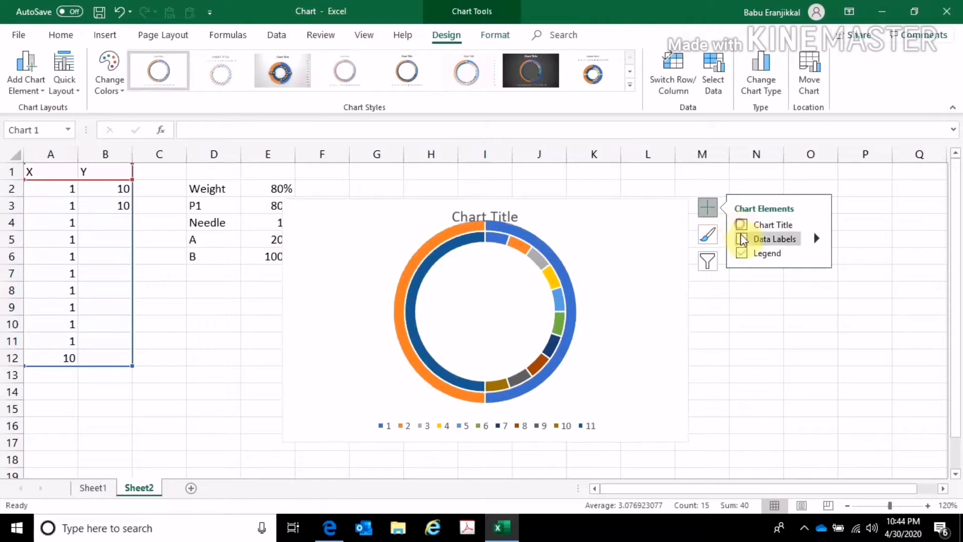
click(741, 253)
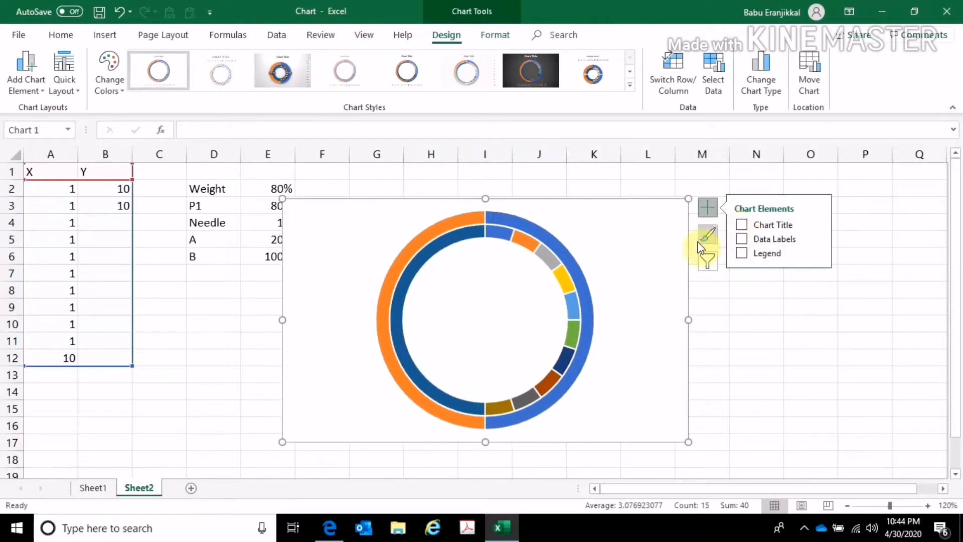
click(737, 307)
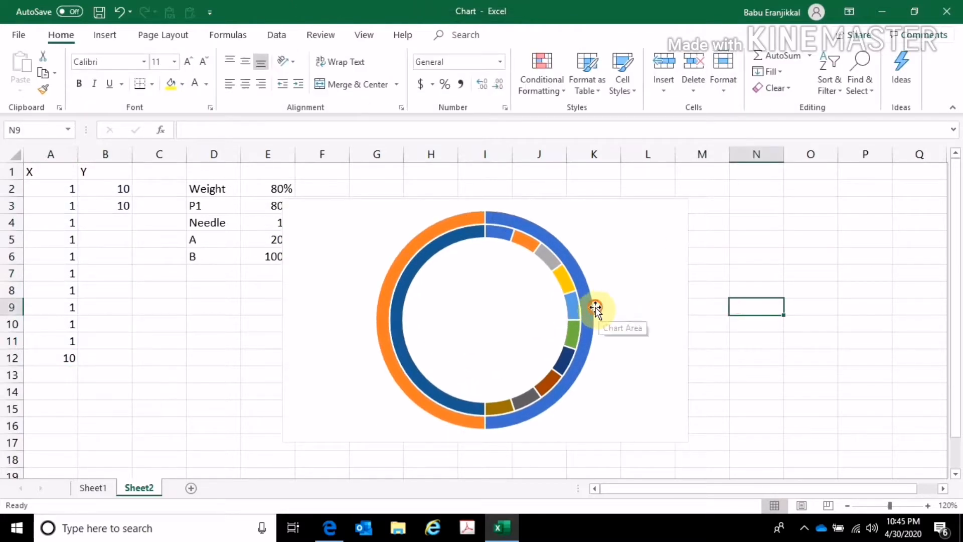
Rotate the doughnut rings by setting the angle of the first slice to 270°
click(599, 311)
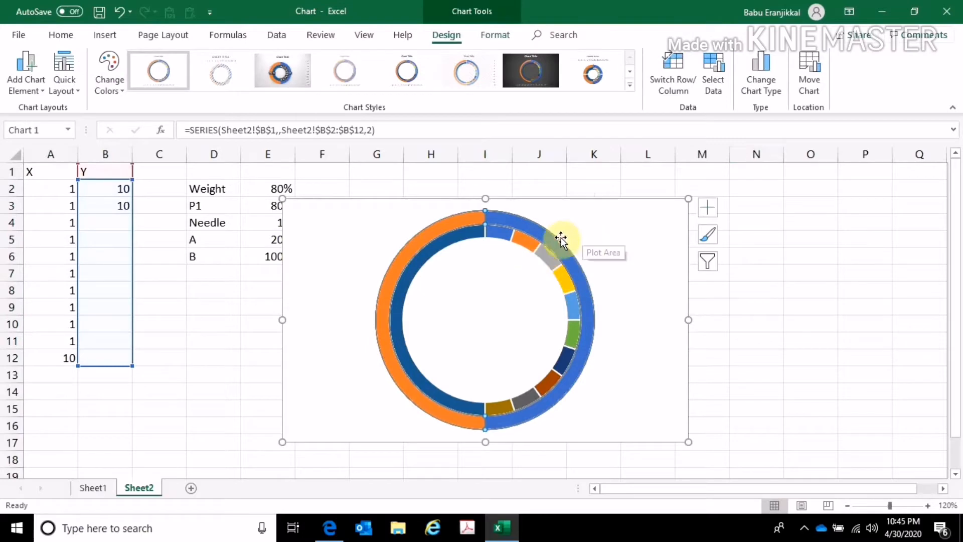
click(535, 253)
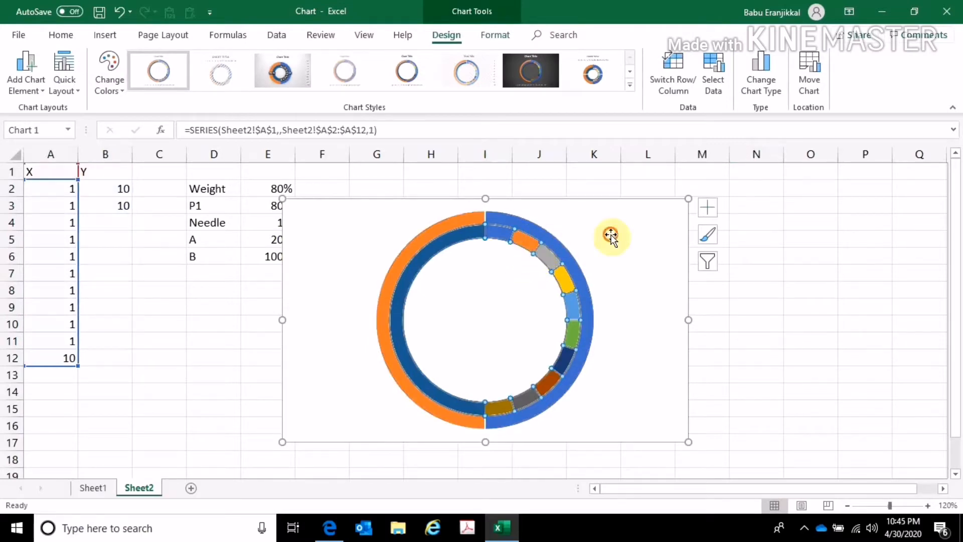
click(612, 236)
click(563, 254)
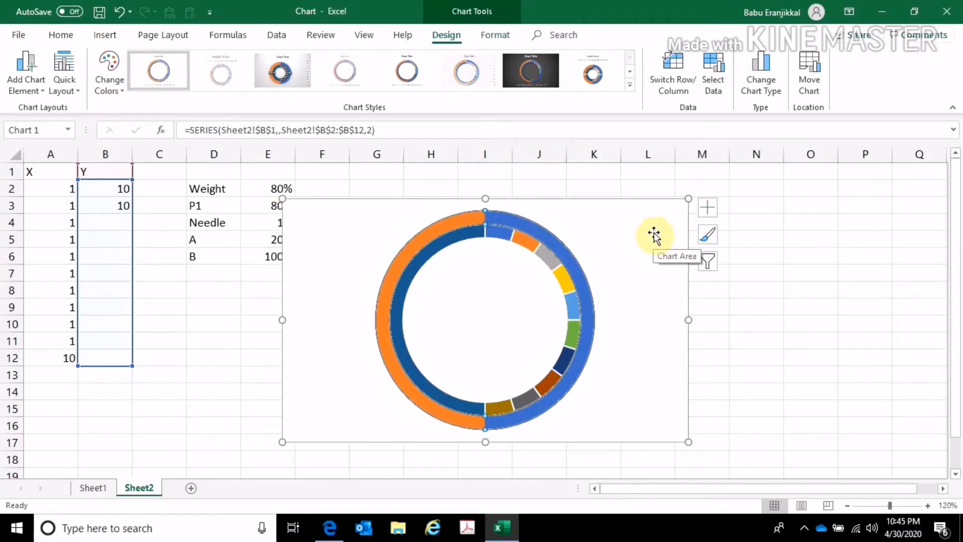
right_click(634, 234)
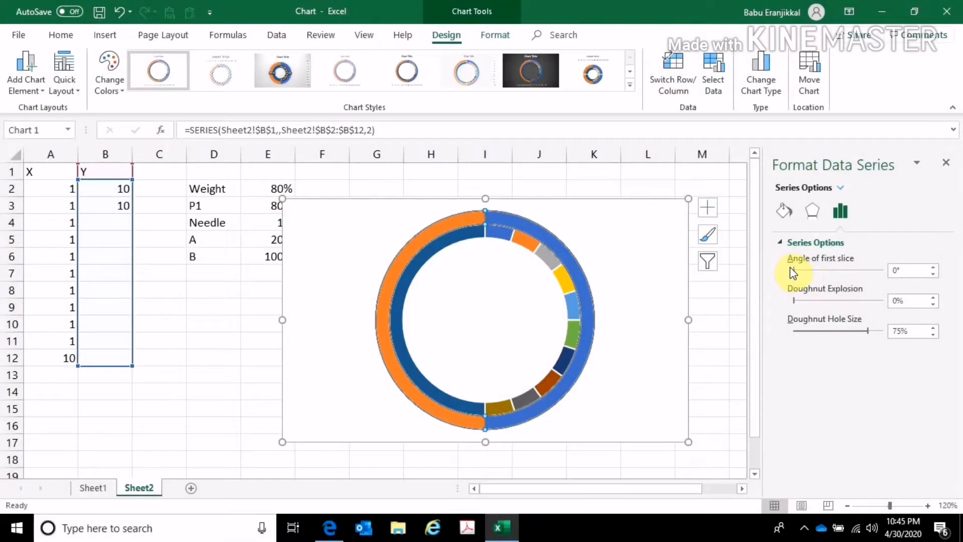
click(907, 271)
text(270)
key(Return)
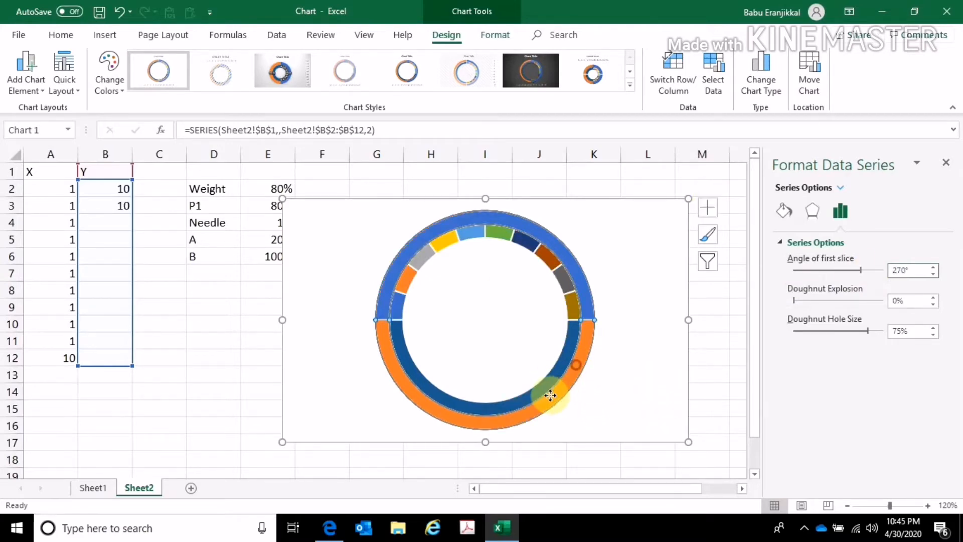
Give the orange lower half of the outer ring no fill and no border line
click(227, 369)
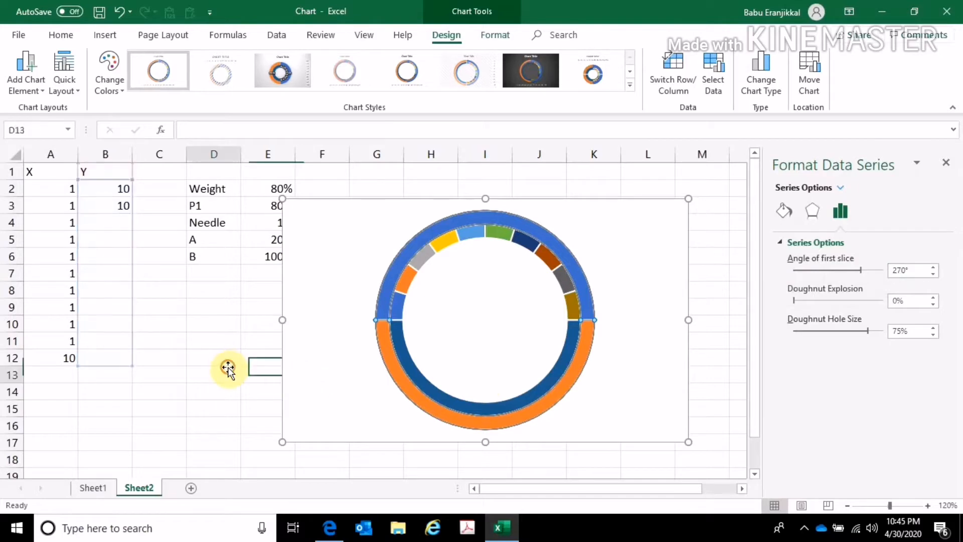
click(384, 351)
click(385, 352)
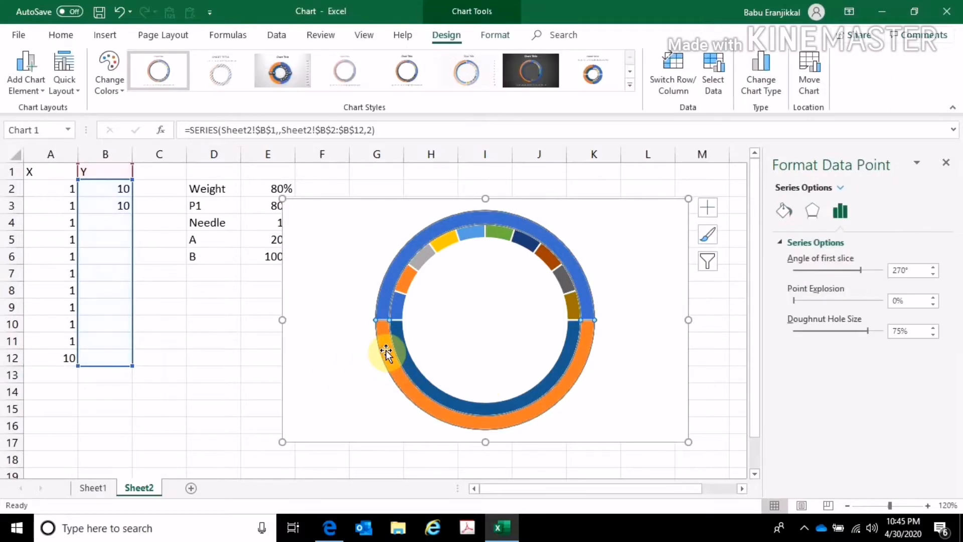
click(783, 210)
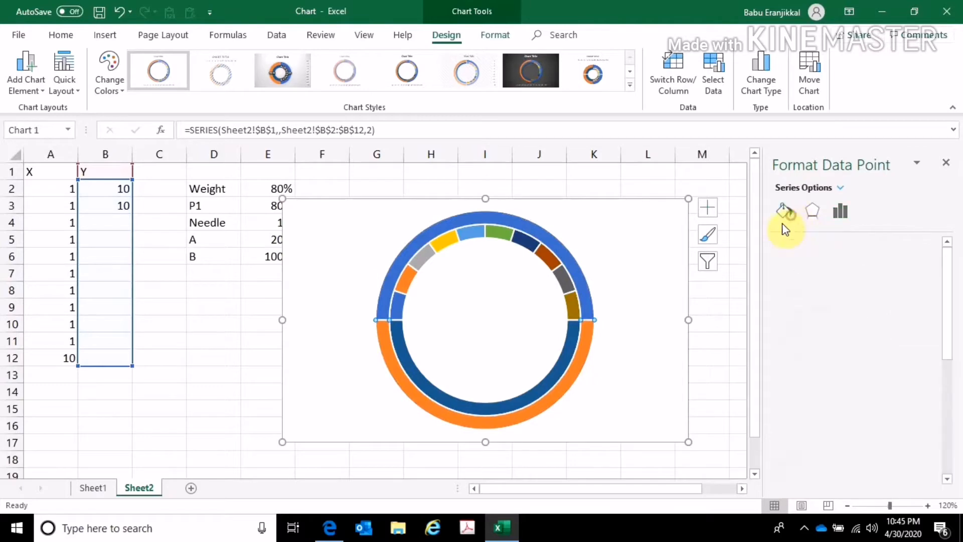
click(792, 263)
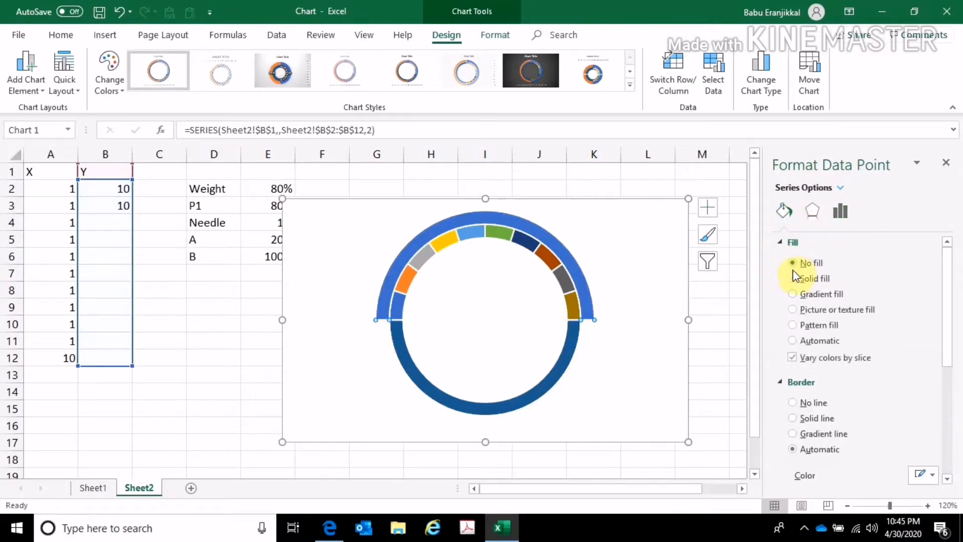
click(791, 403)
Give the dark blue lower half of the inner ring no fill and no border line
click(567, 350)
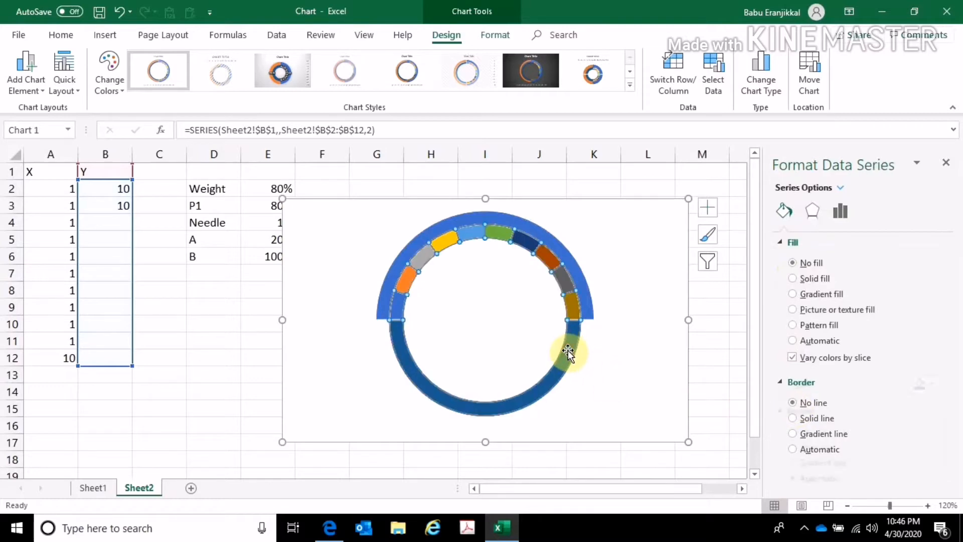
click(567, 350)
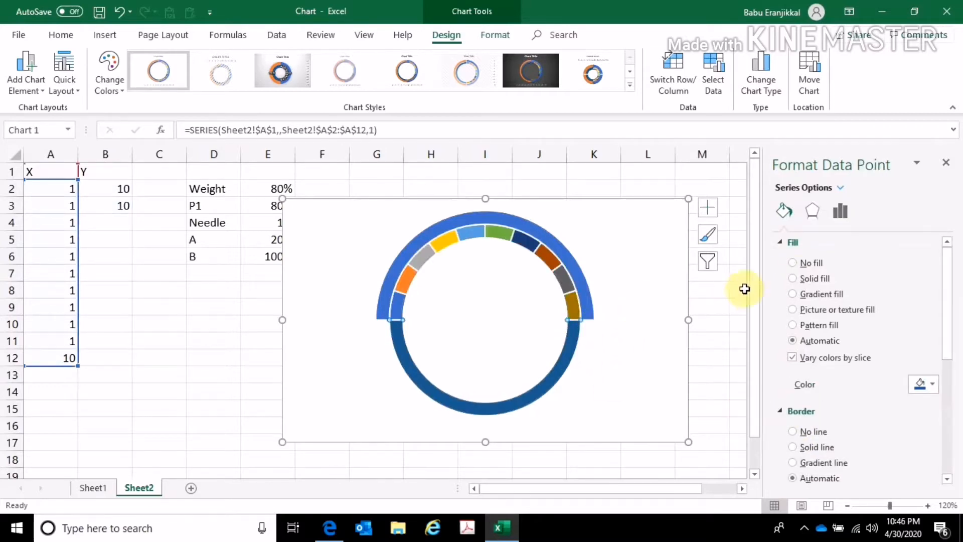
click(792, 263)
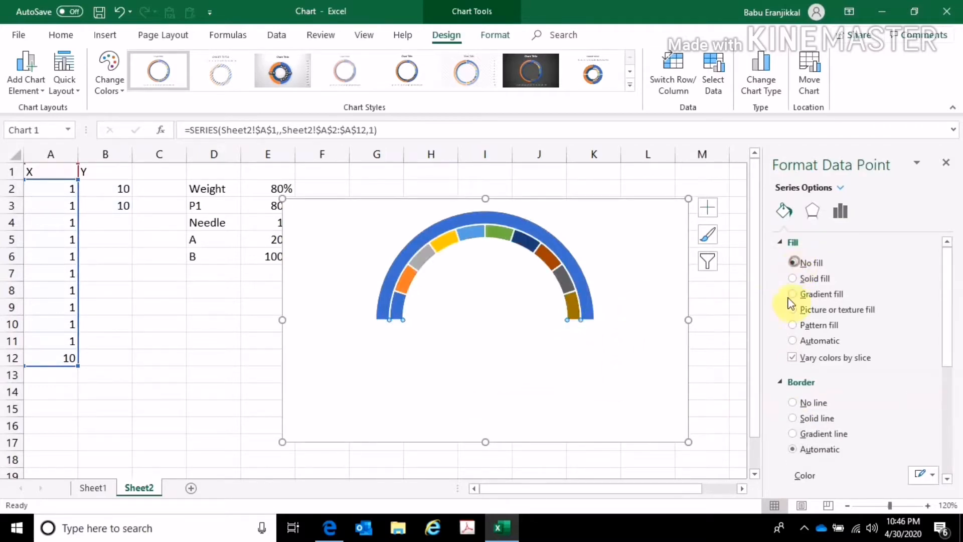
click(793, 404)
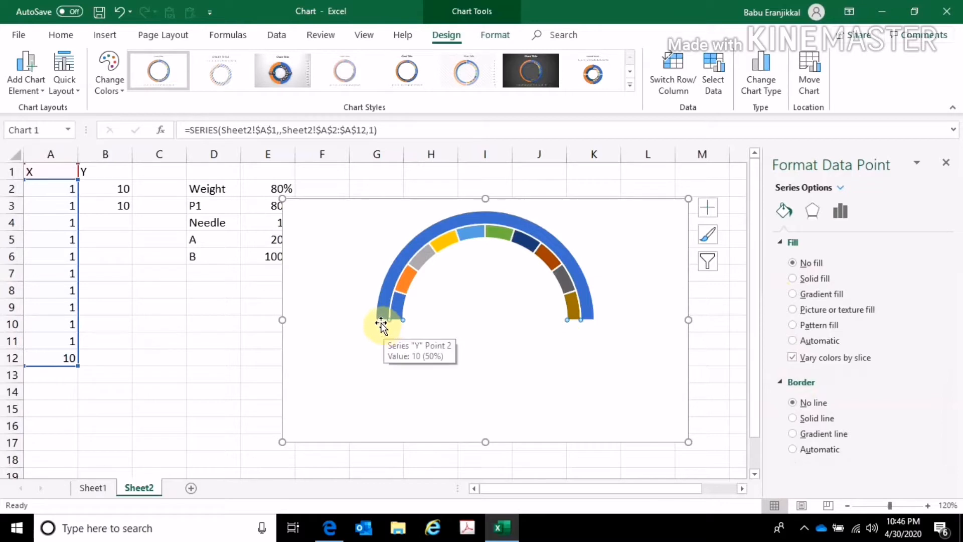
Fill the first three segments of the inner ring, starting from the left end of the arc, with standard red
click(395, 271)
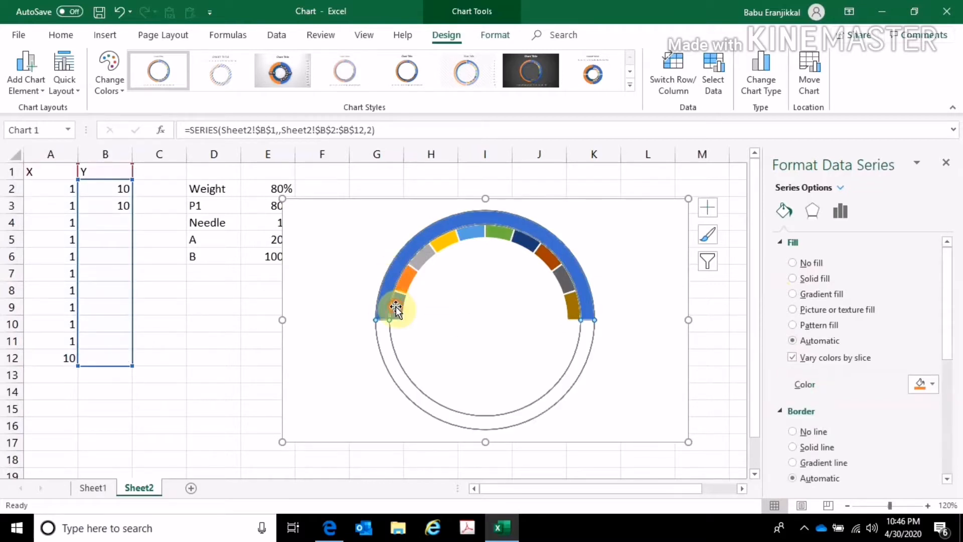
click(396, 308)
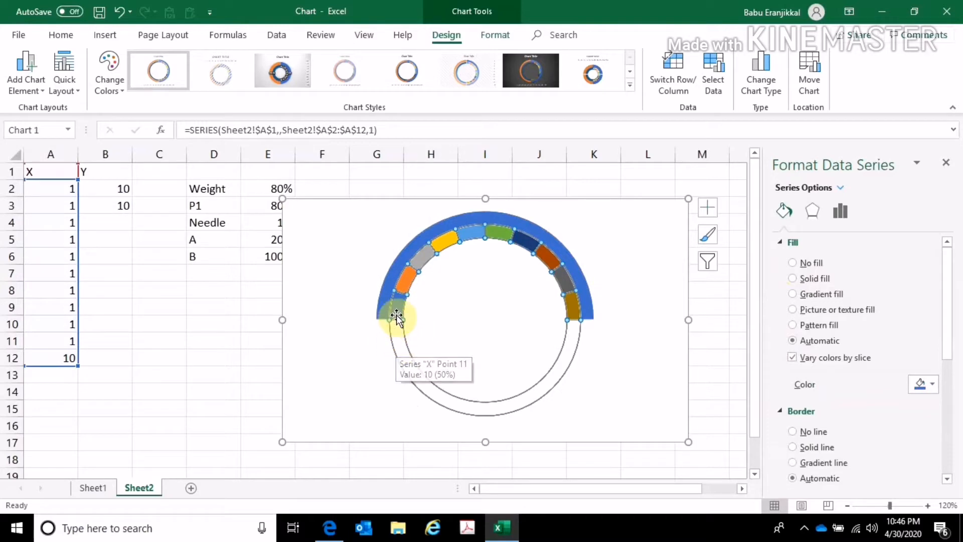
click(396, 312)
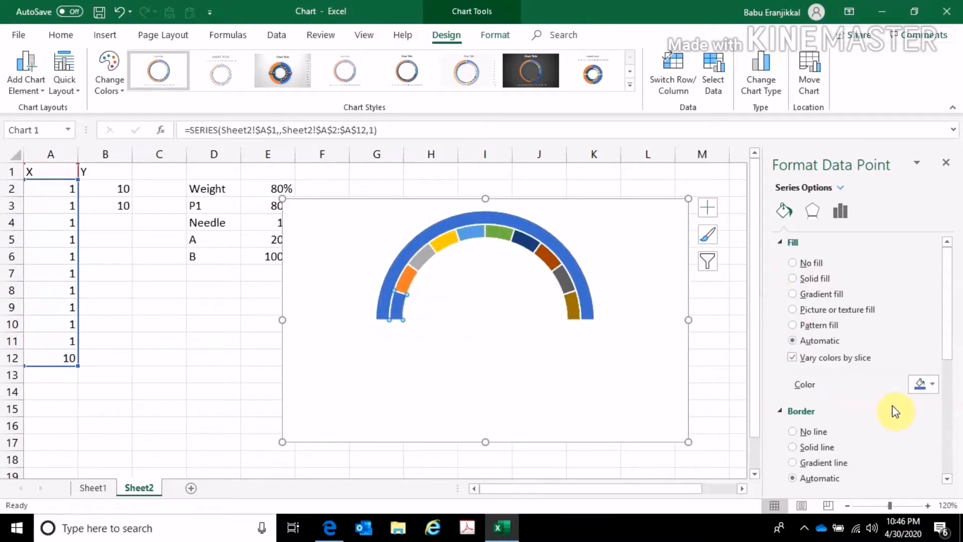
click(932, 384)
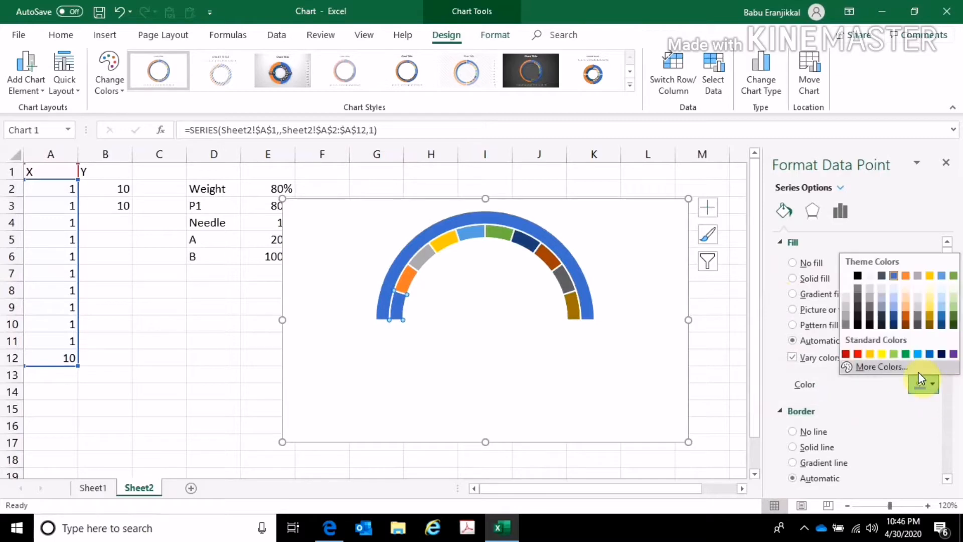
click(855, 354)
click(408, 279)
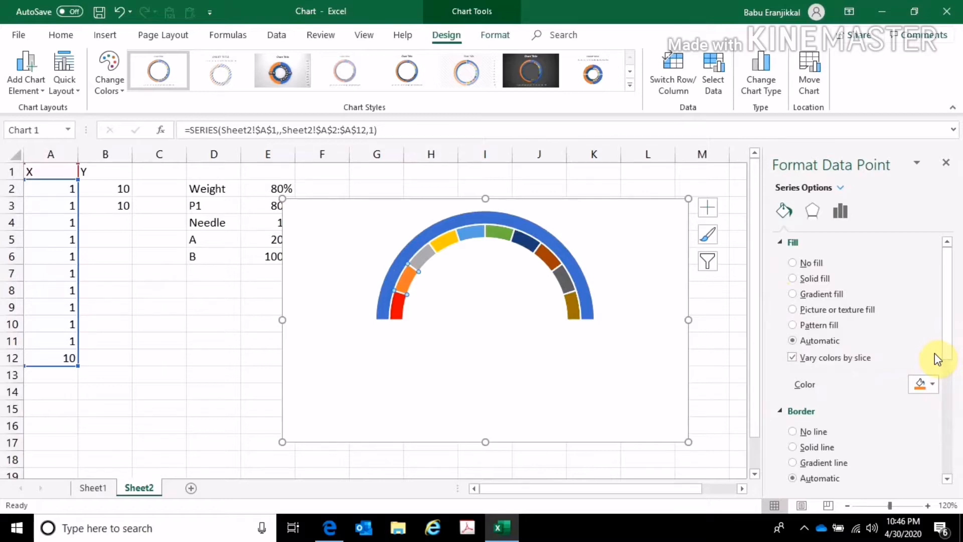
key(F4)
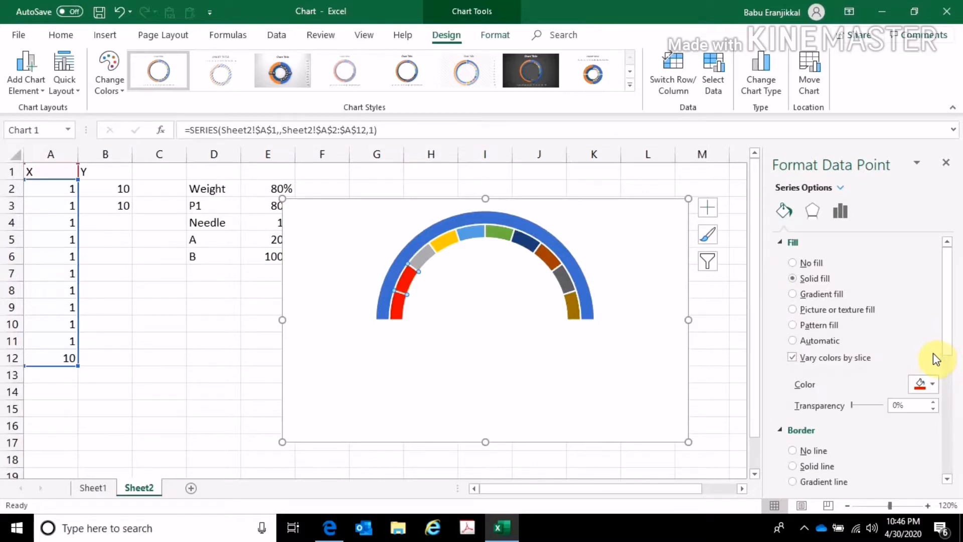
click(424, 258)
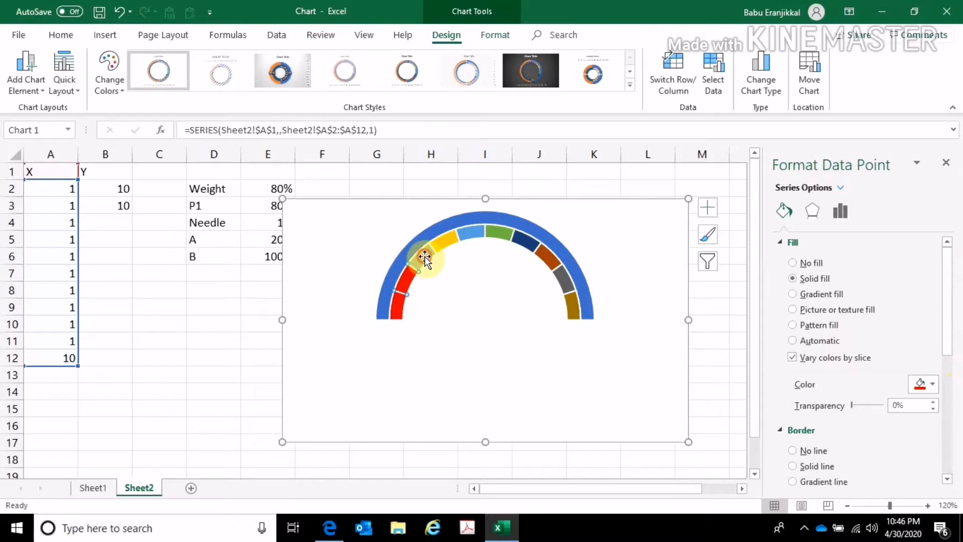
key(F4)
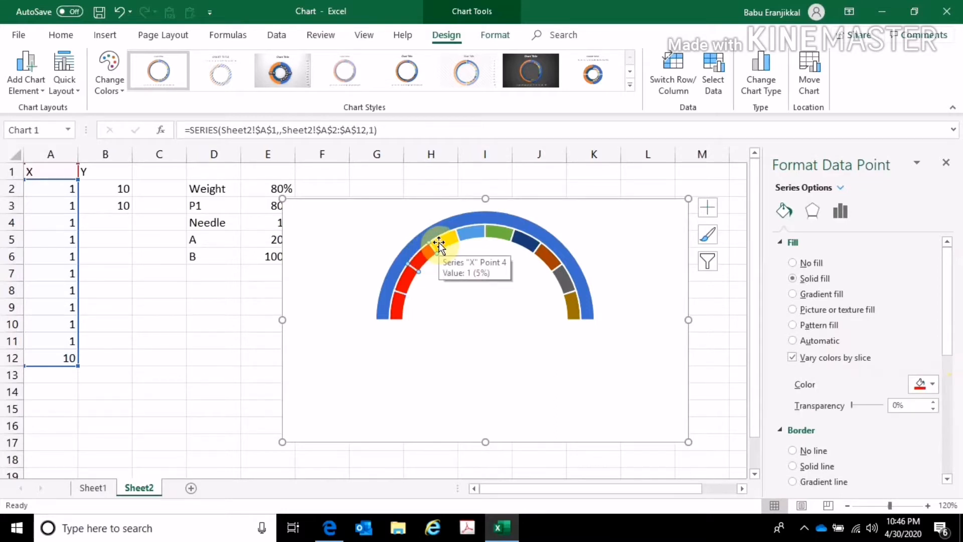
Fill the four middle segments of the inner ring, following the red ones, with standard orange
click(439, 245)
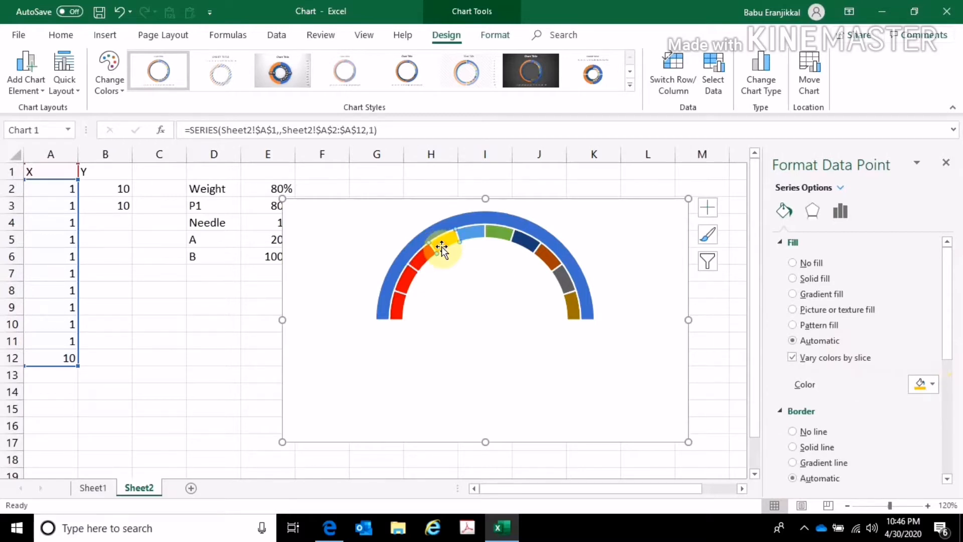
click(925, 385)
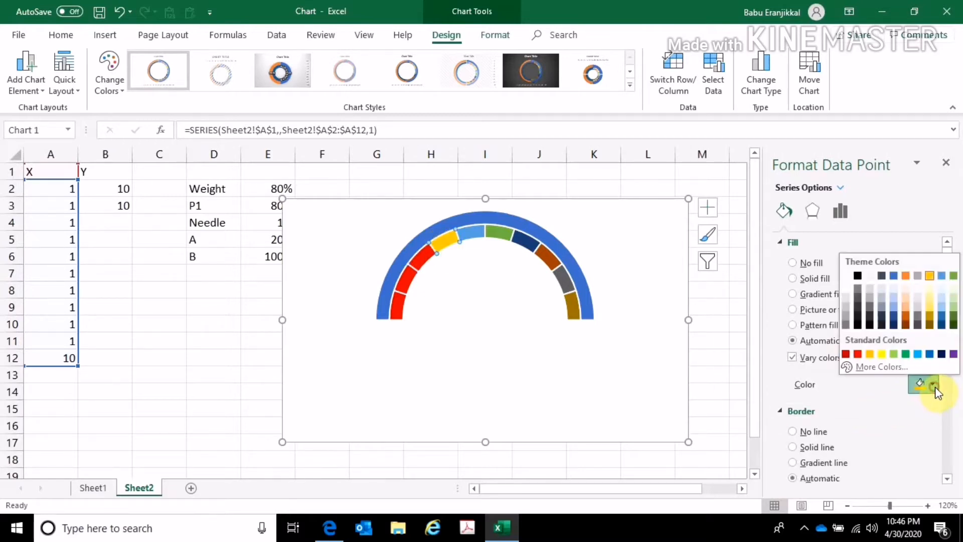
click(869, 354)
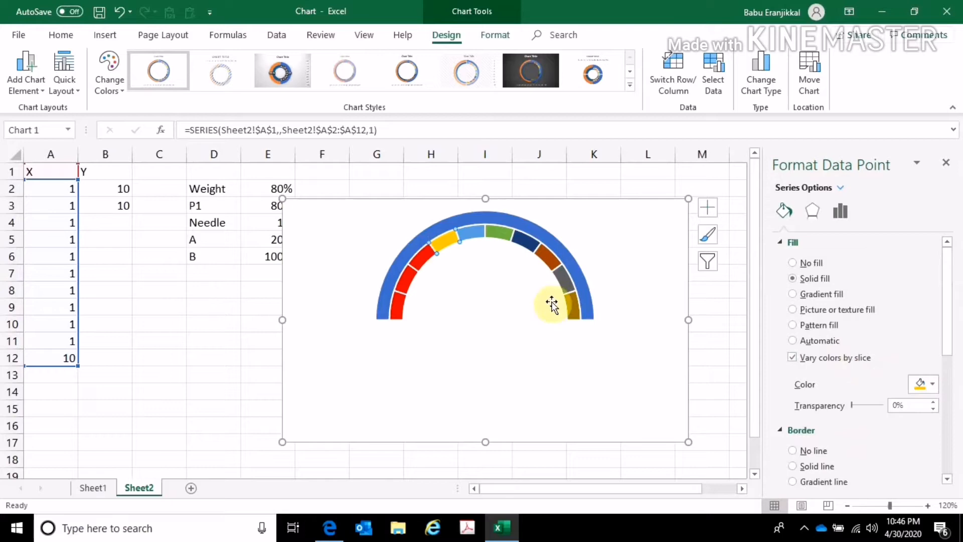
click(469, 233)
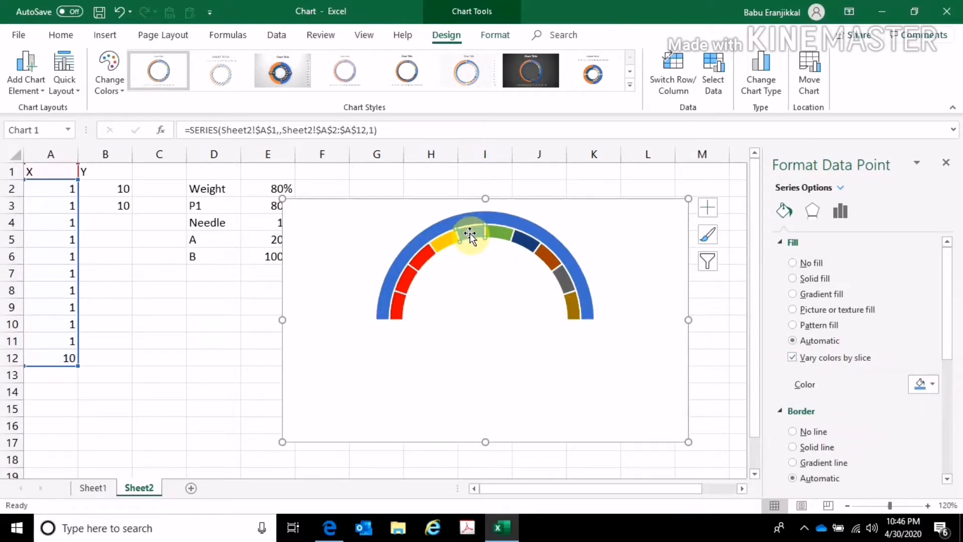
key(F4)
click(489, 233)
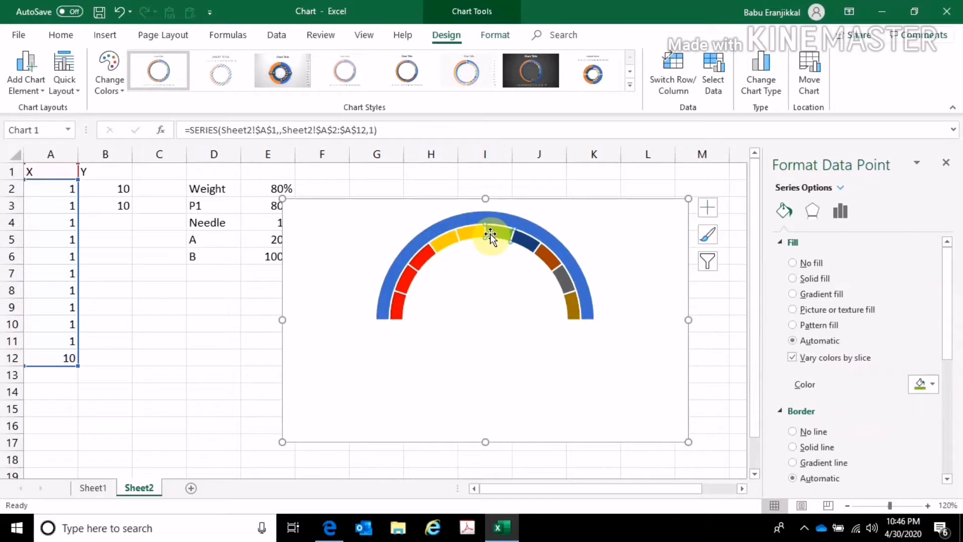
key(F4)
click(523, 238)
key(F4)
Fill the last three segments of the inner ring, at the right end of the arc, with standard green
click(547, 268)
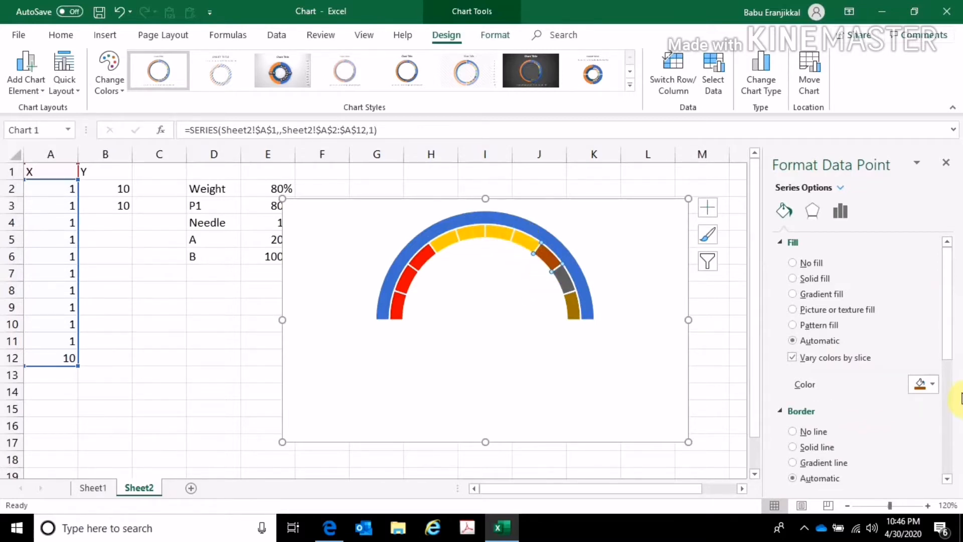
click(932, 384)
click(905, 354)
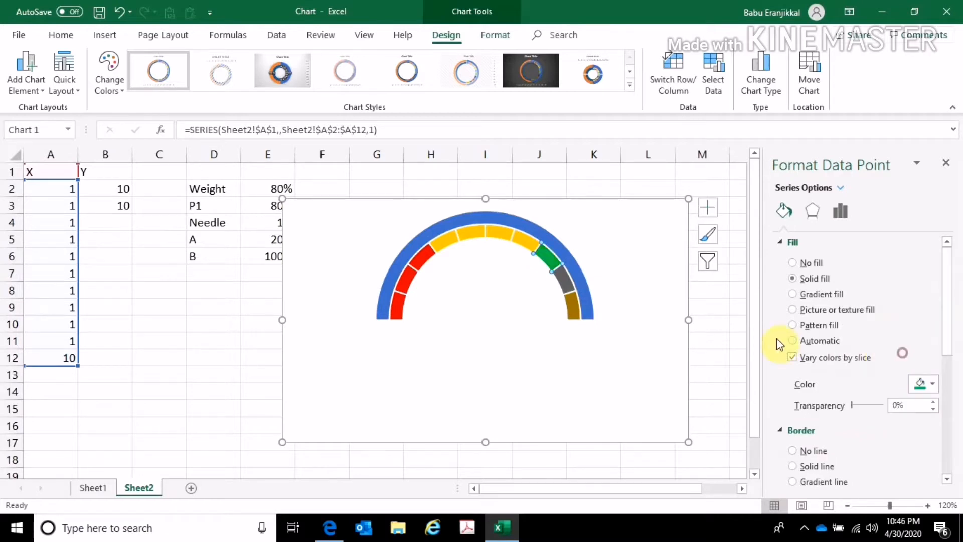
click(574, 284)
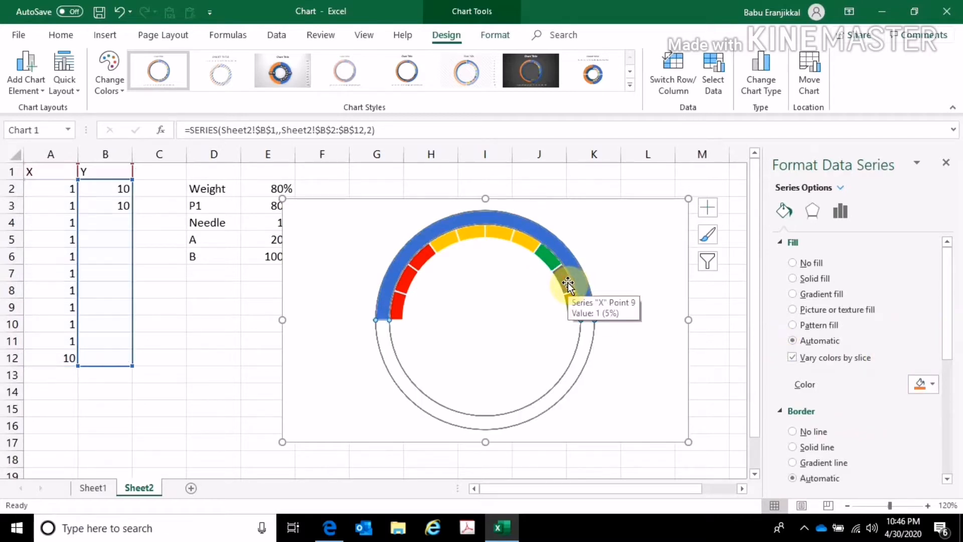
click(566, 286)
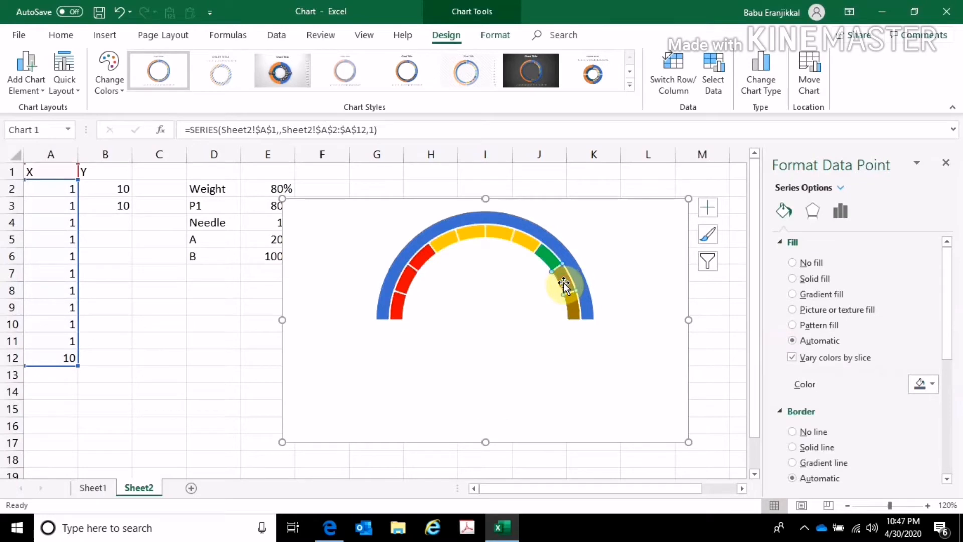
key(F4)
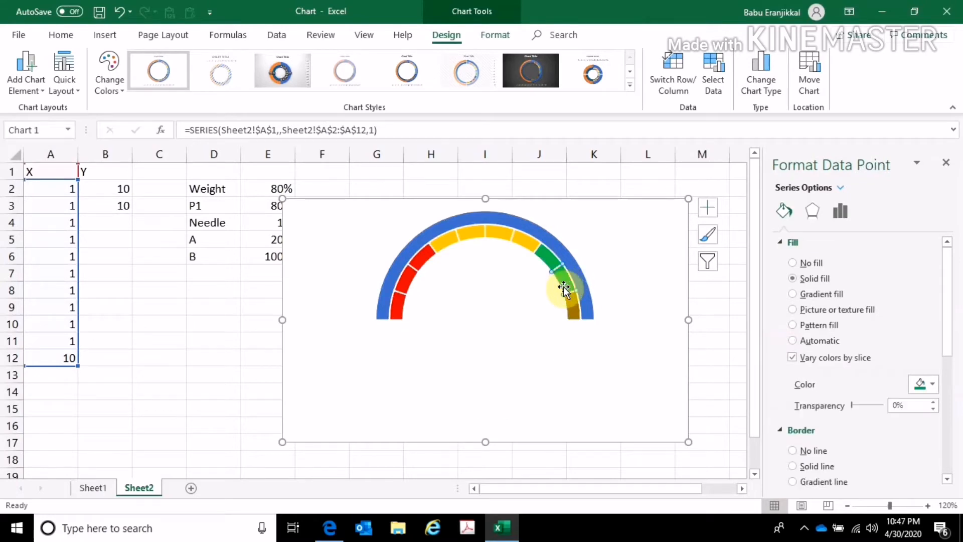
click(572, 303)
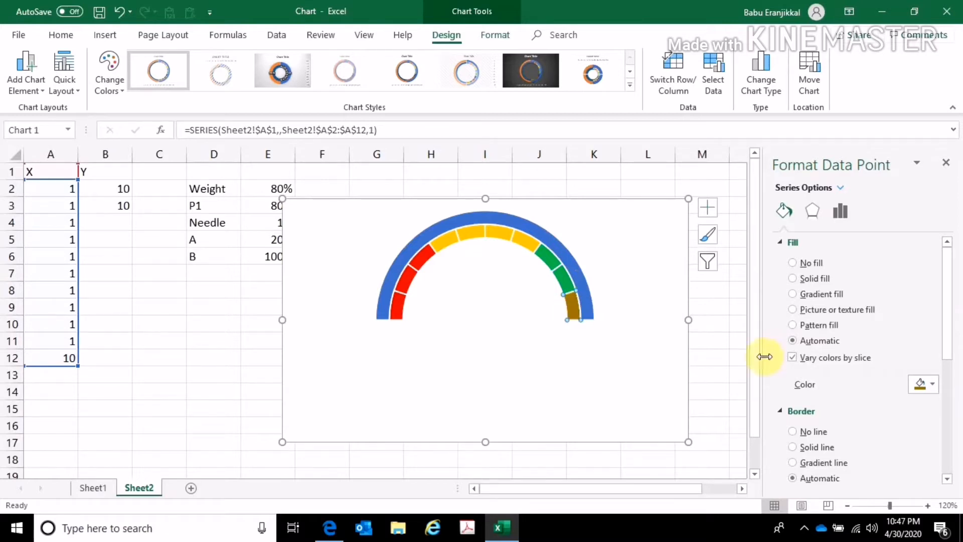
click(932, 384)
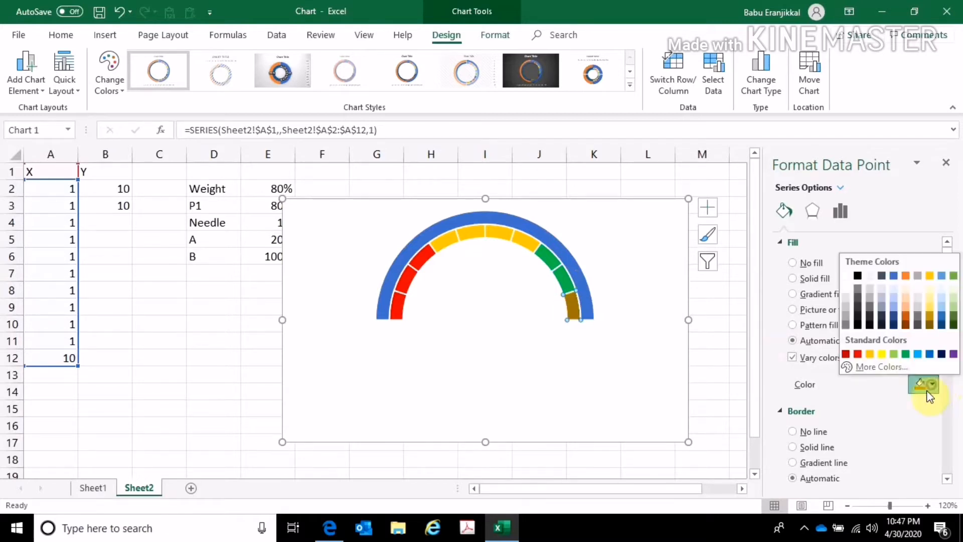
click(906, 354)
click(619, 354)
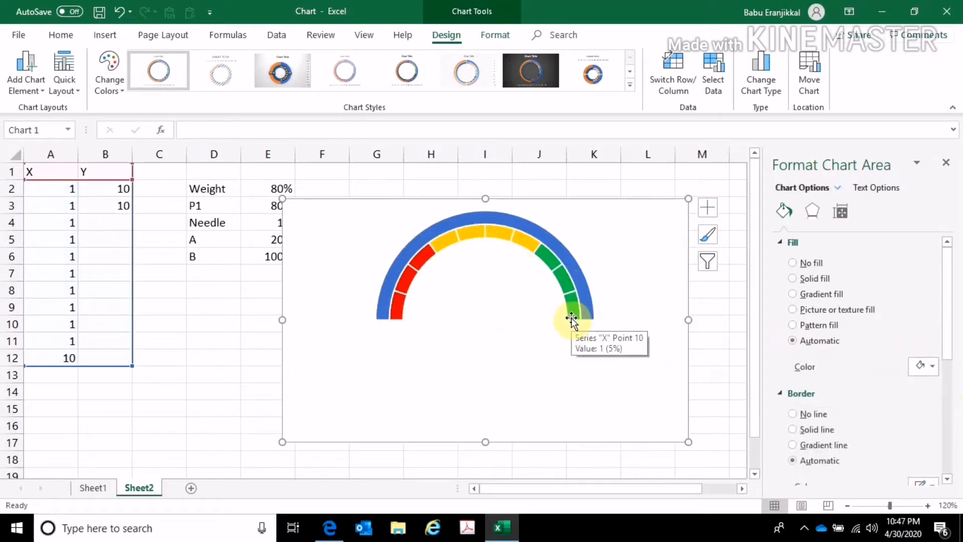
Apply the first rounded bevel preset as top bevel to the blue upper half of the outer ring
click(440, 228)
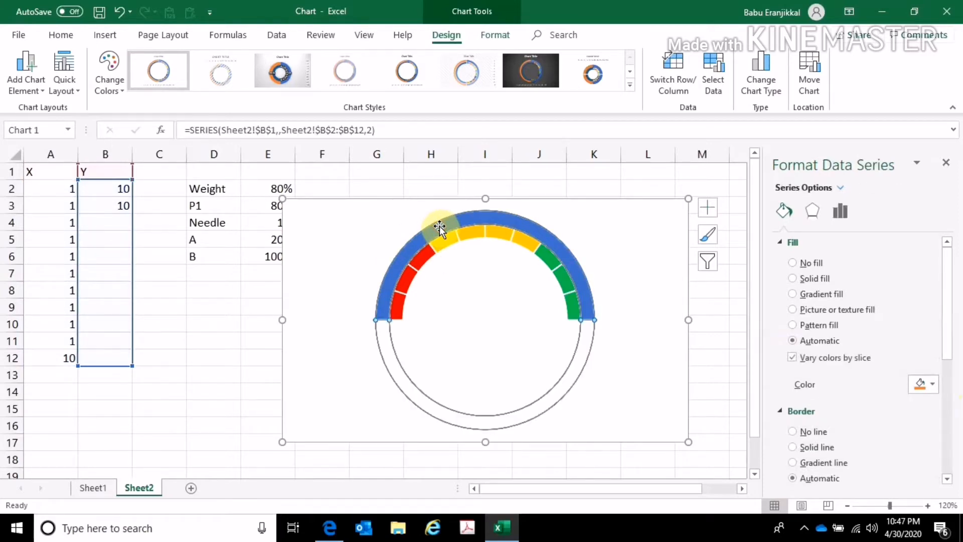
click(439, 228)
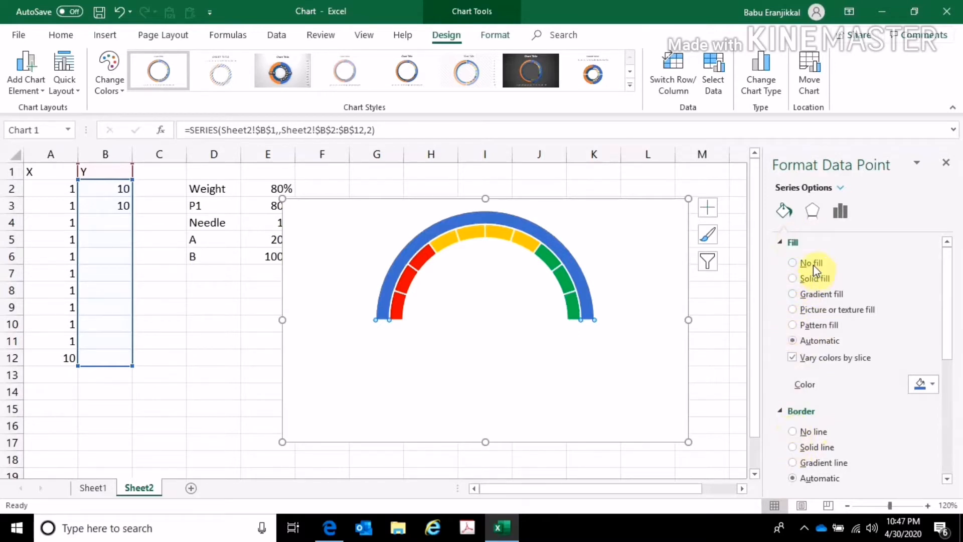
click(813, 213)
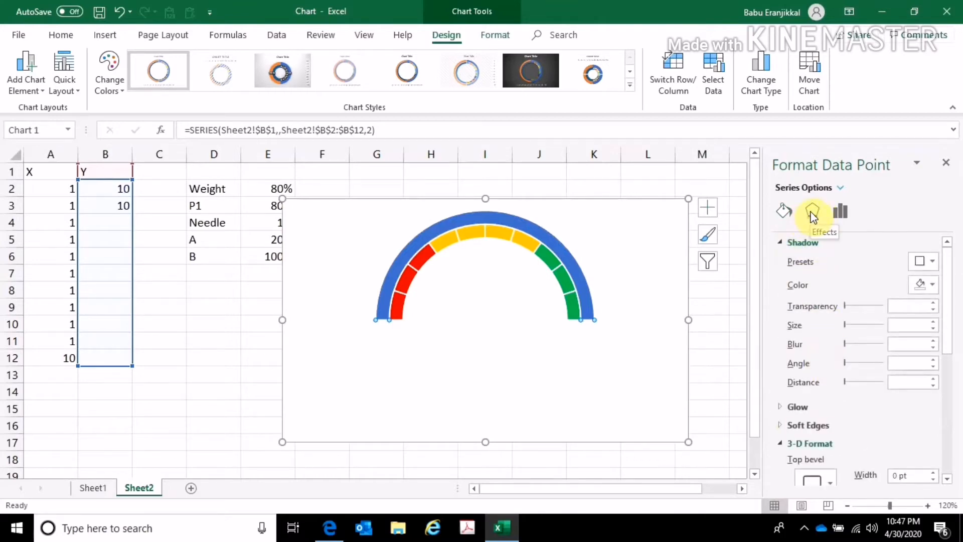
scroll(816, 282, down, 3)
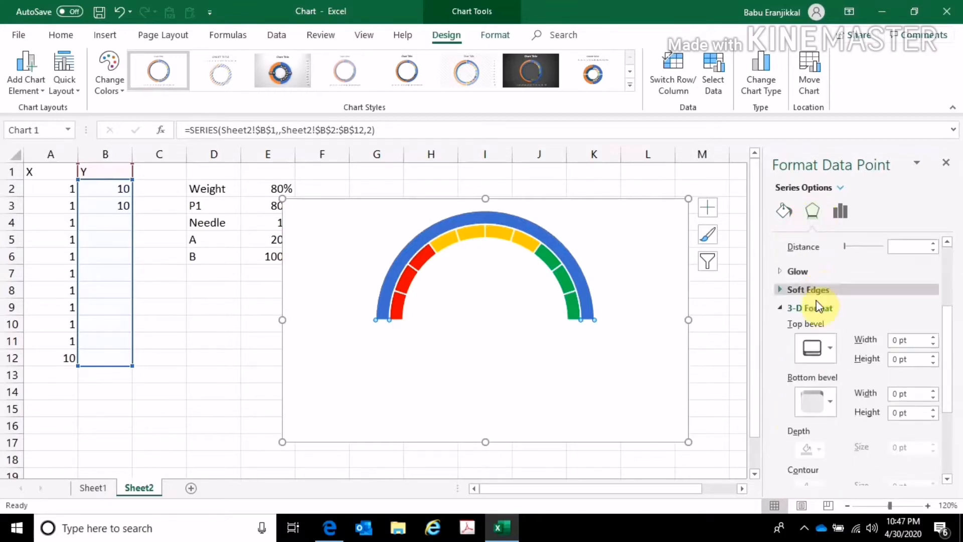
click(827, 351)
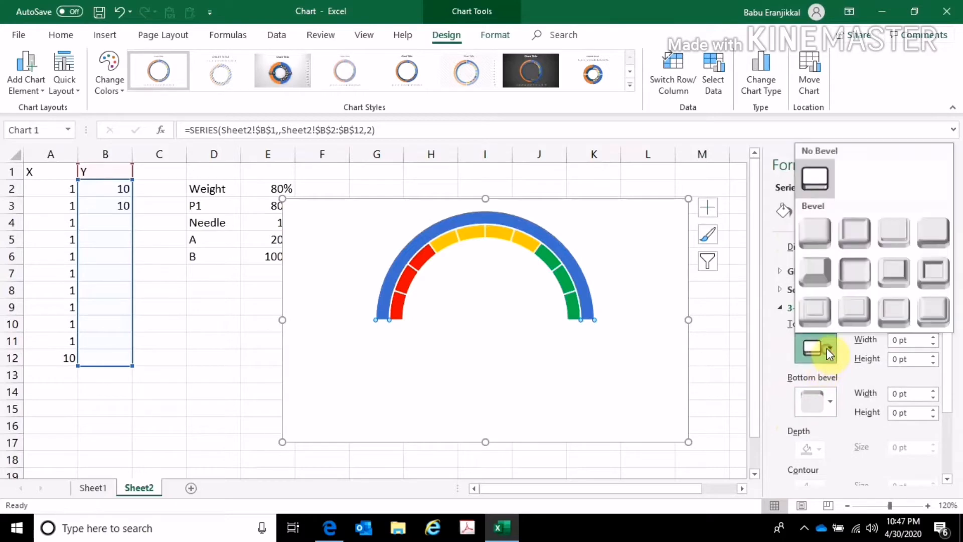
click(814, 244)
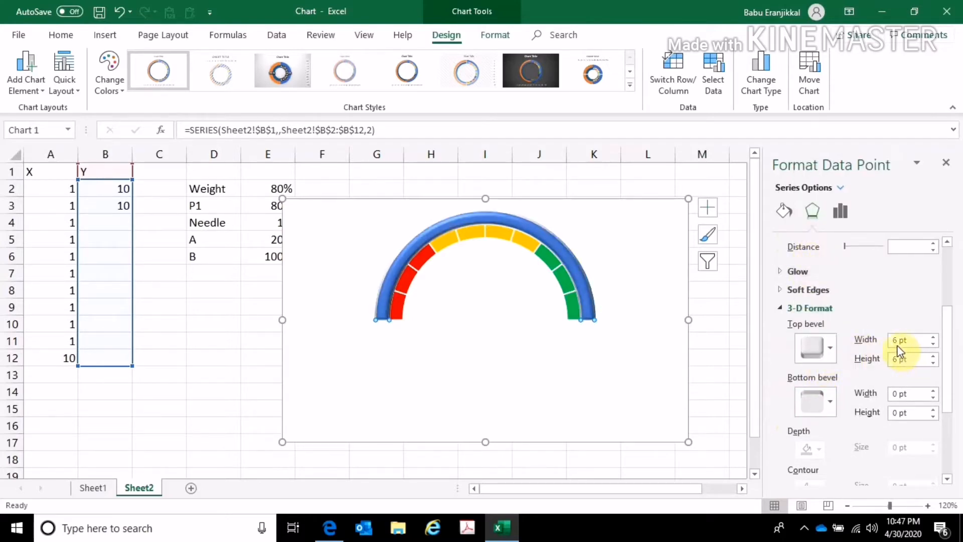
Set the blue arc's top bevel width to 12 pt and its bottom bevel width to 120 pt
drag(896, 341, 879, 339)
text(12)
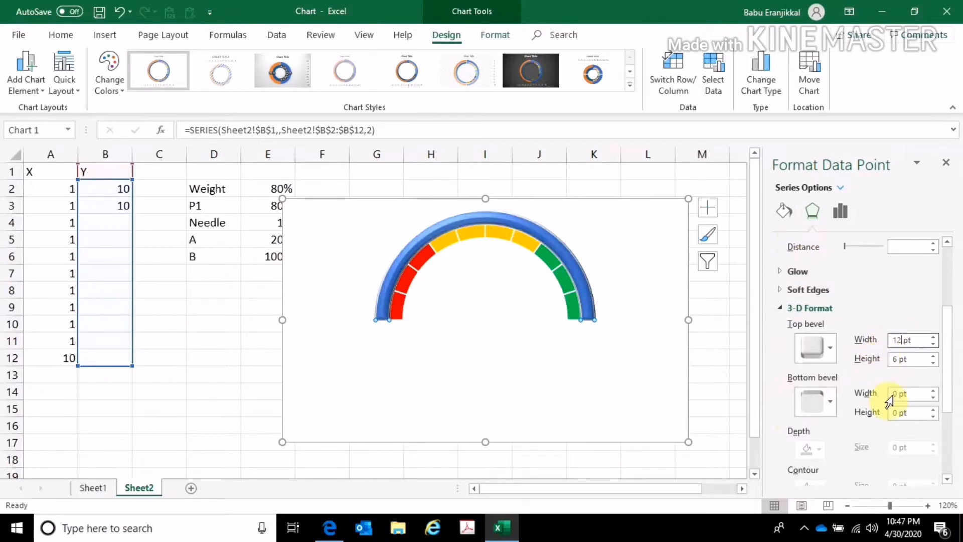
double_click(896, 396)
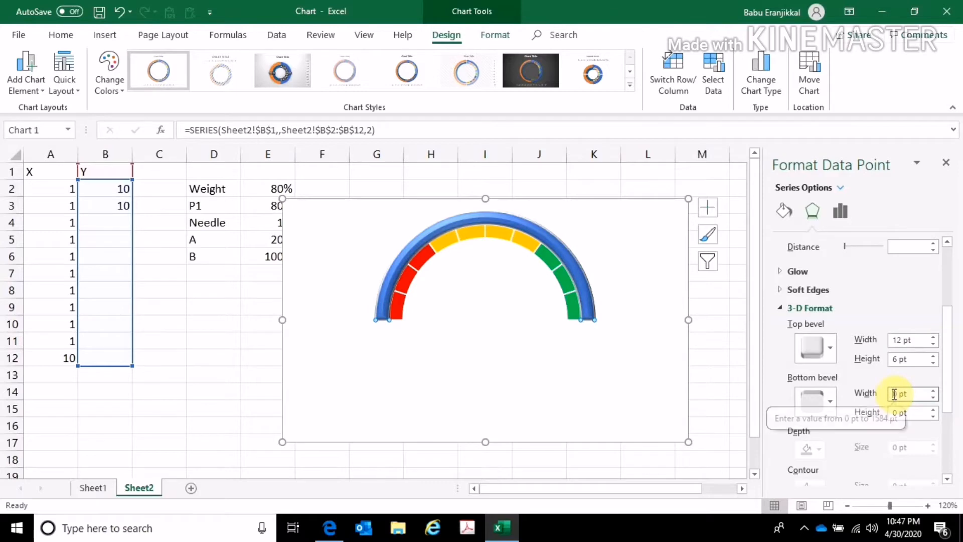
text(12)
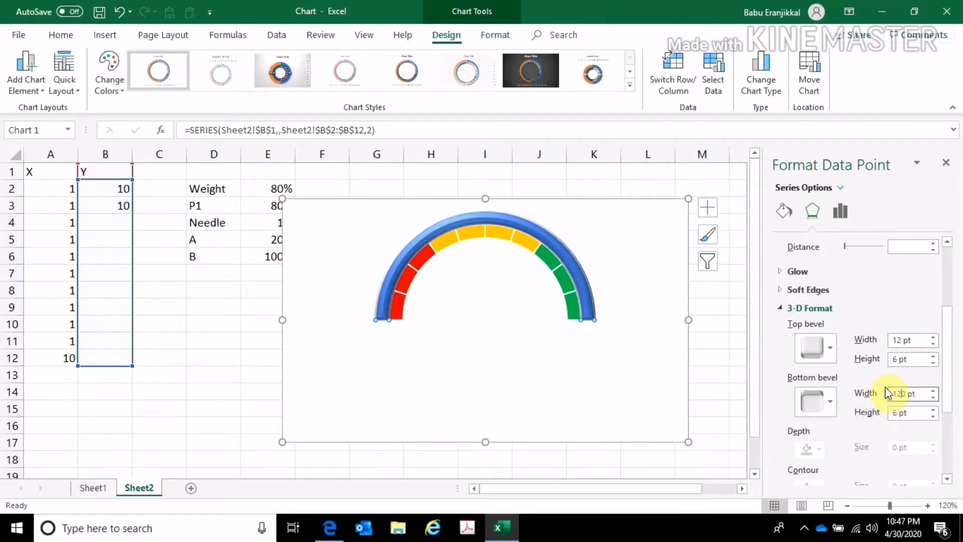
click(661, 341)
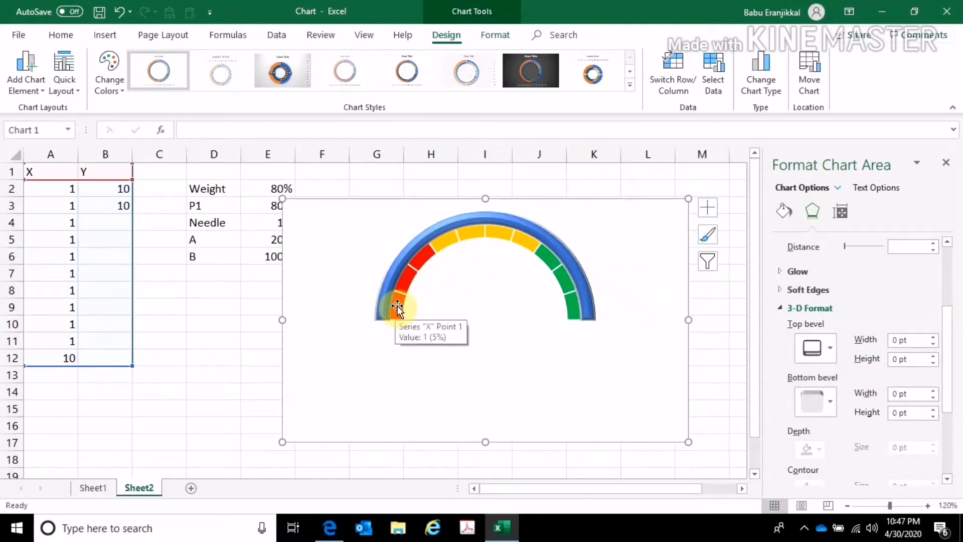
Move the chart up and to the right, clear of the values in column E, and add data labels to the inner ring
drag(628, 269, 648, 247)
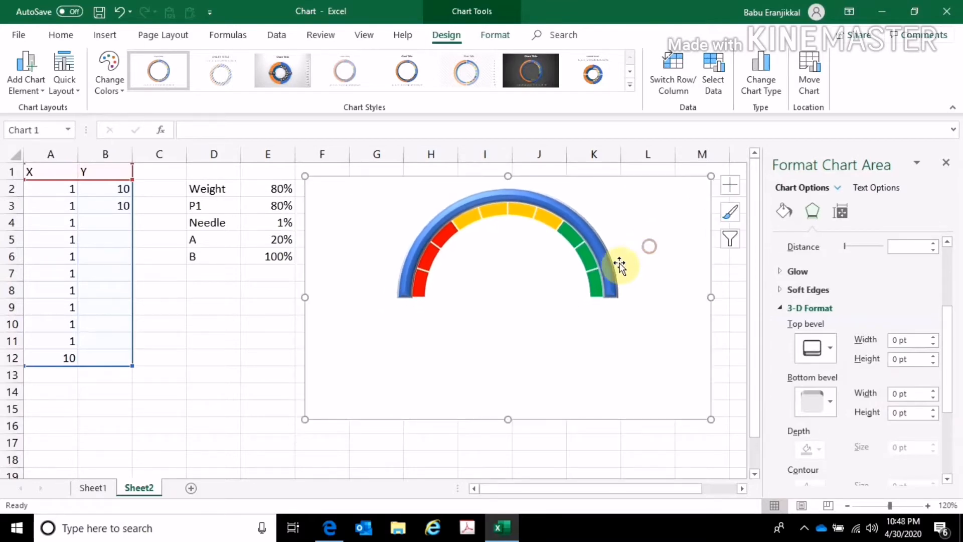
click(420, 287)
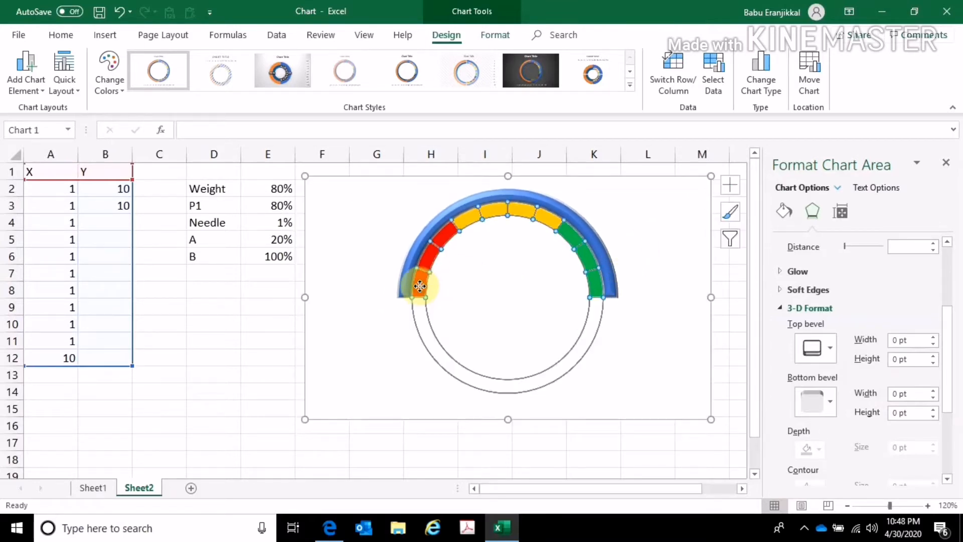
click(733, 187)
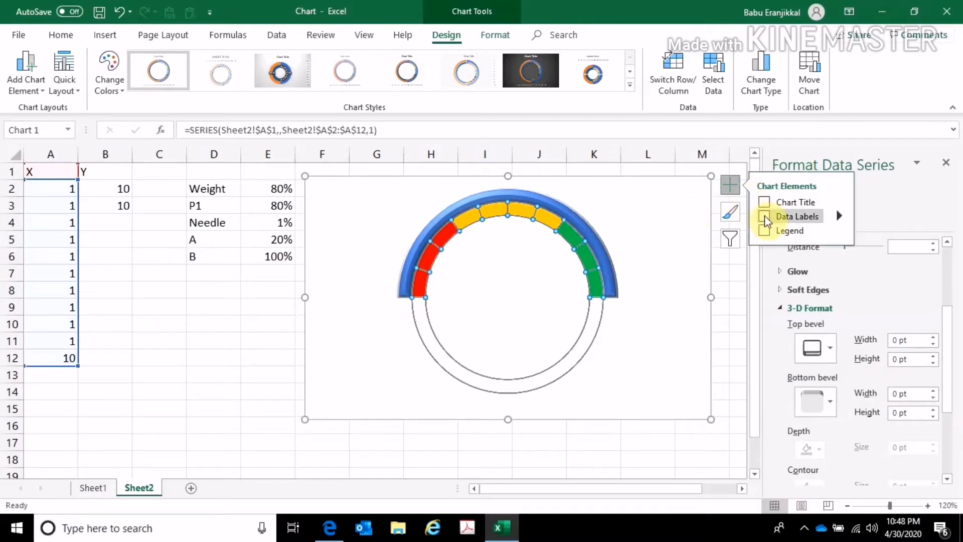
click(764, 216)
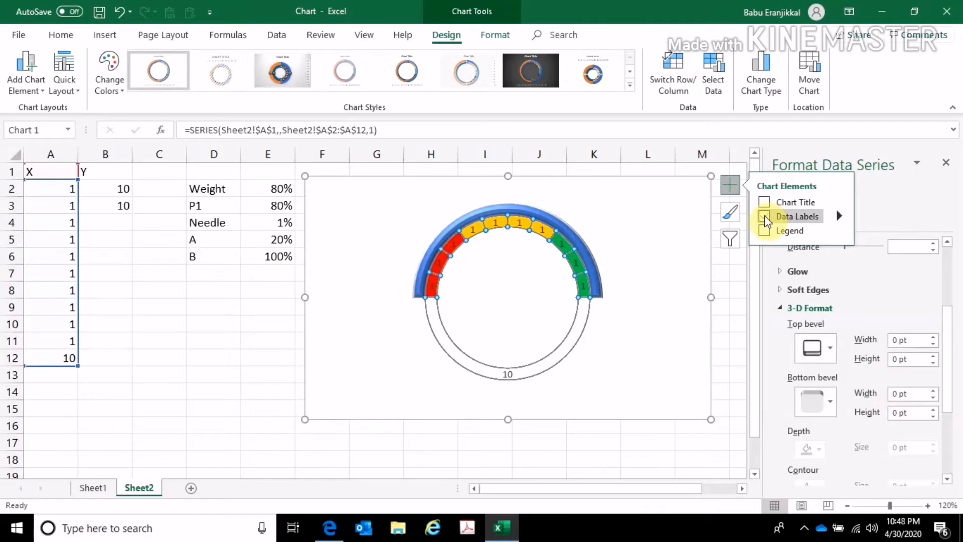
Enter 10% in D18 and 20% in D19, and extend the series down to 100% in D27
click(271, 320)
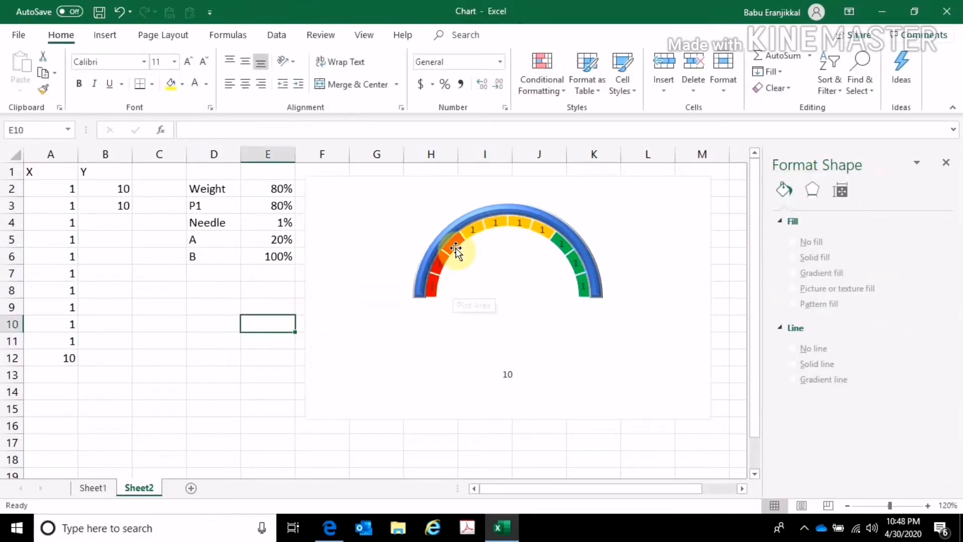
scroll(186, 401, down, 3)
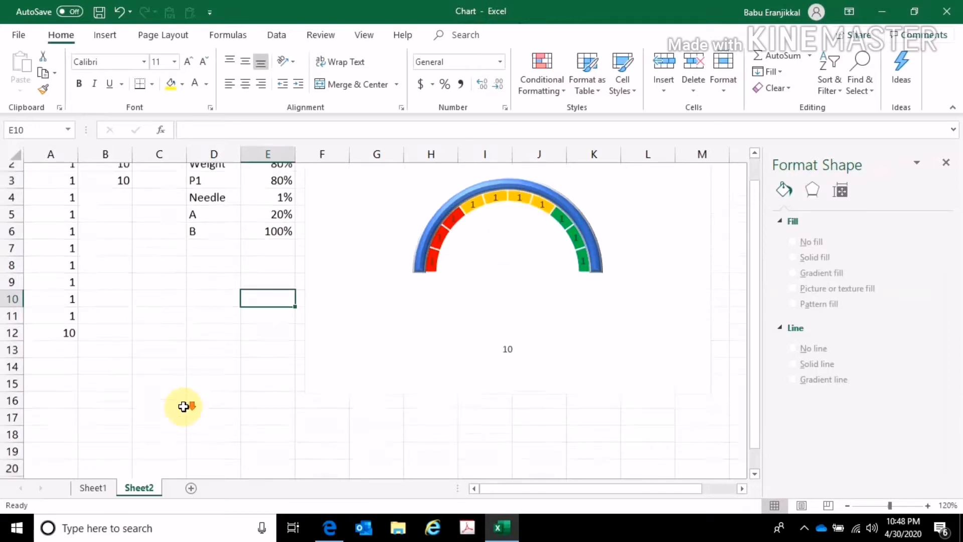
click(210, 309)
text(10)
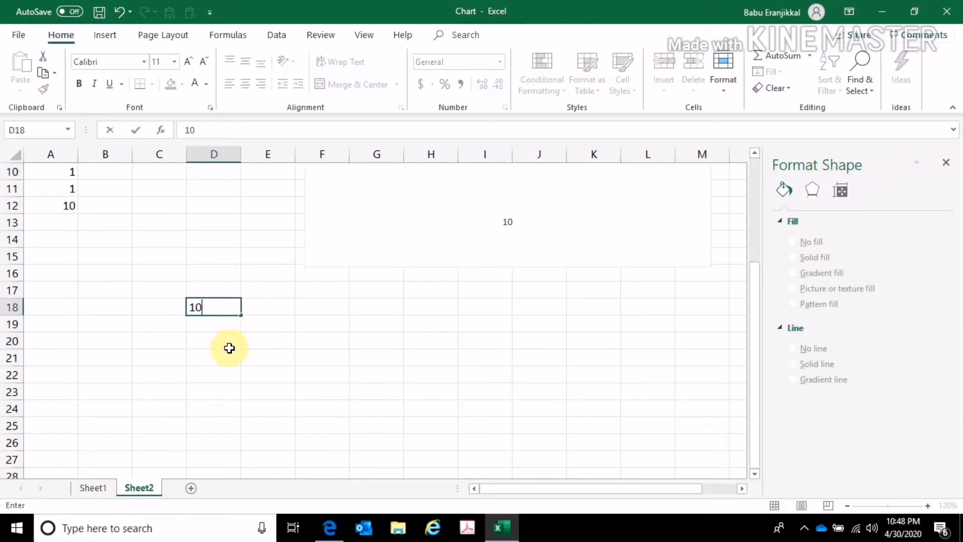
key(Return)
text(20)
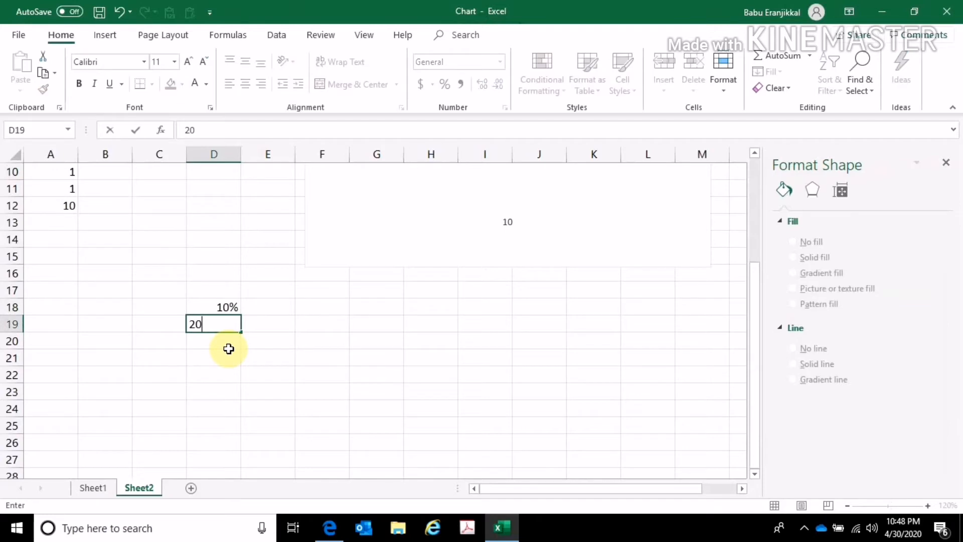
key(Return)
drag(214, 308, 227, 459)
scroll(531, 349, up, 3)
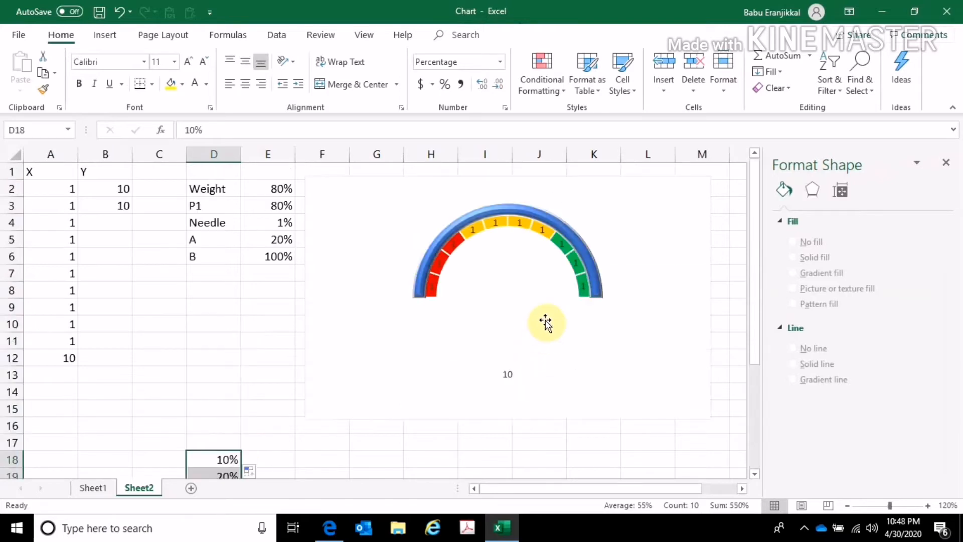
Open the inner ring's data label options and switch off the Value content
click(580, 296)
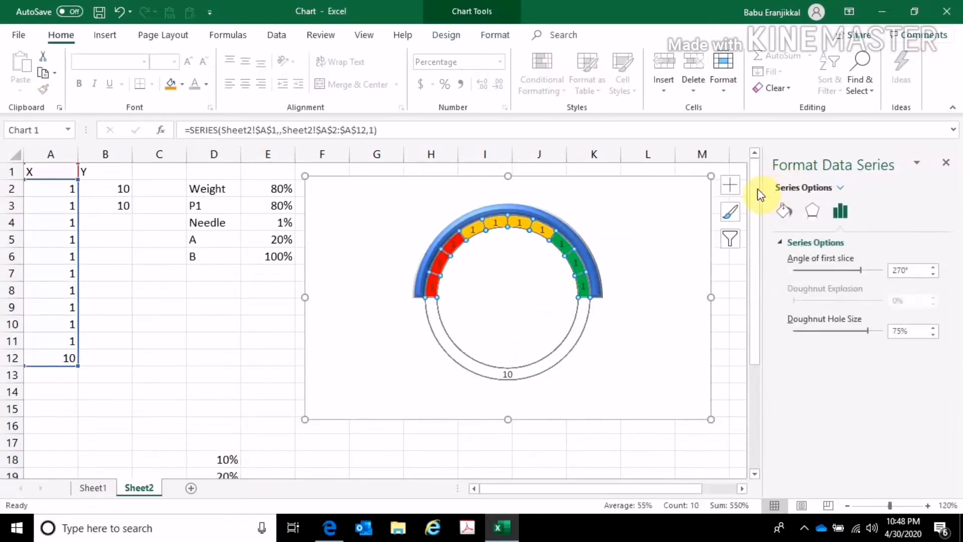
click(730, 184)
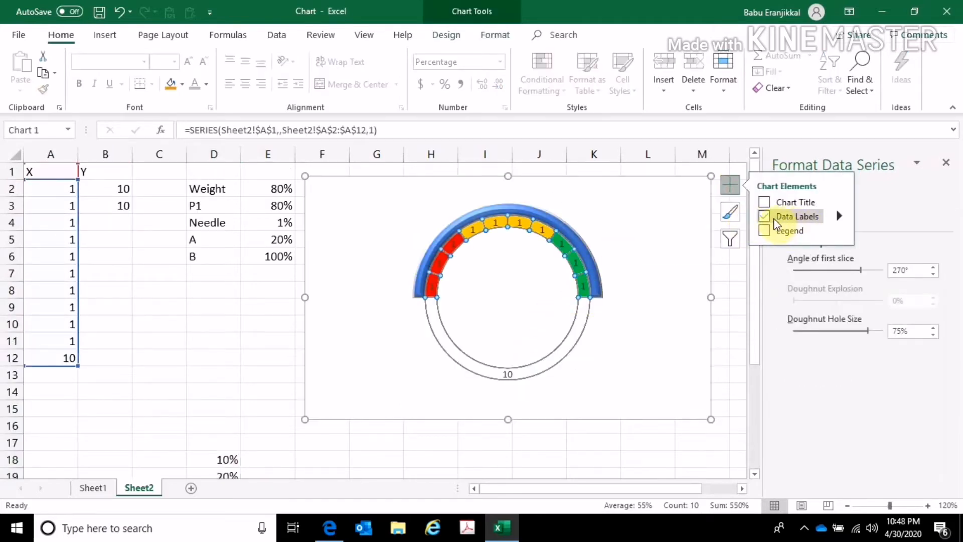
click(839, 215)
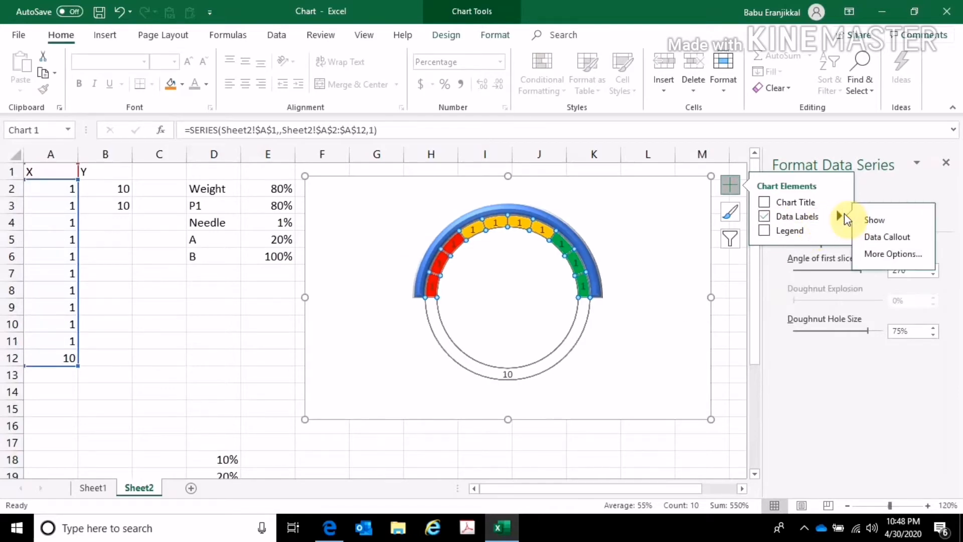
click(886, 255)
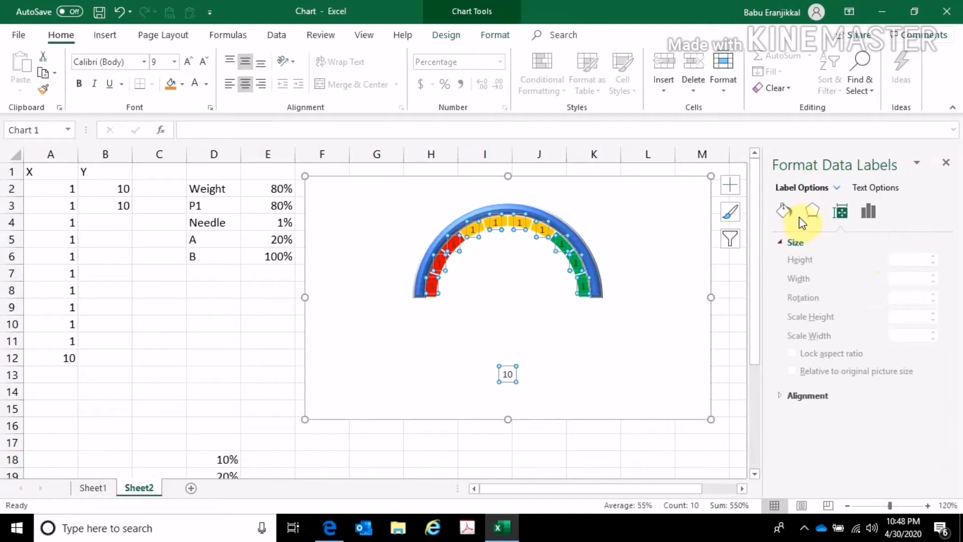
click(730, 185)
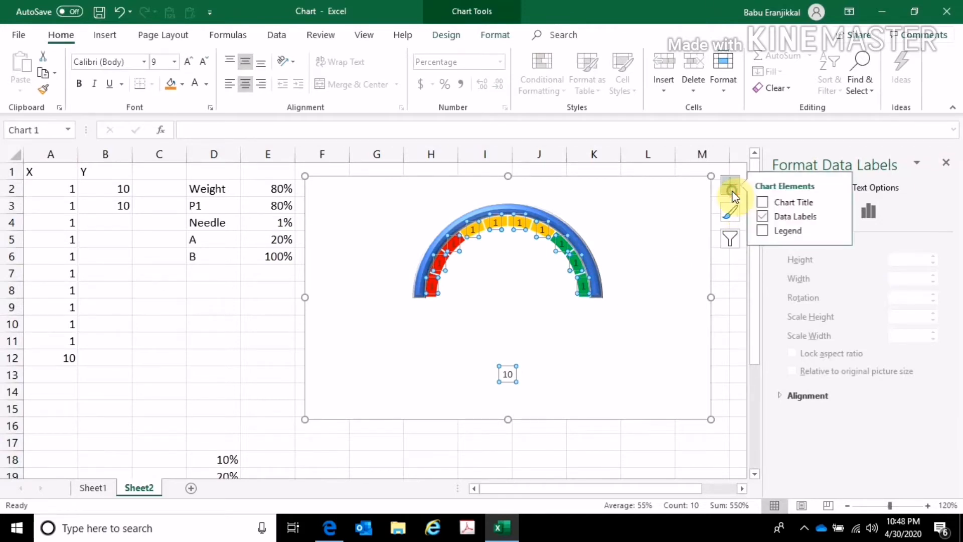
click(838, 219)
click(865, 249)
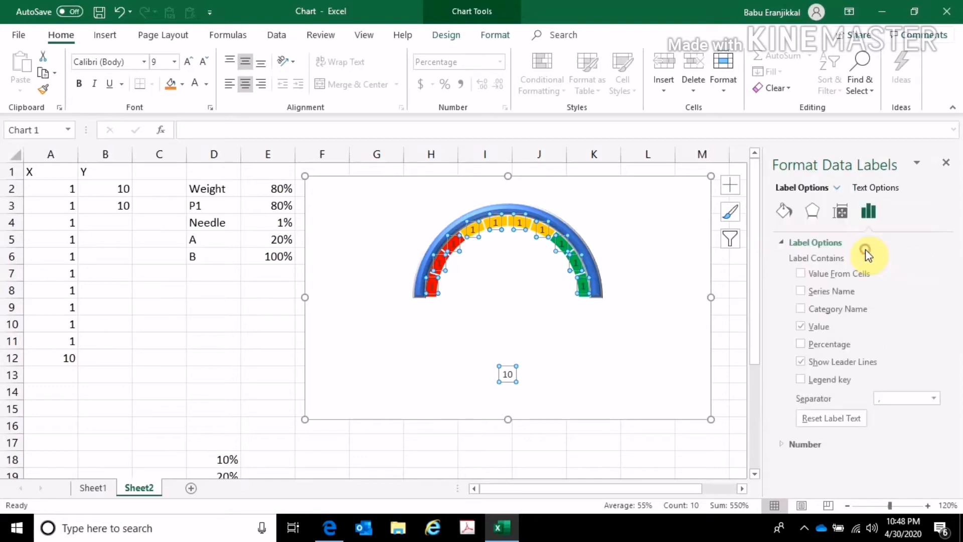
click(800, 326)
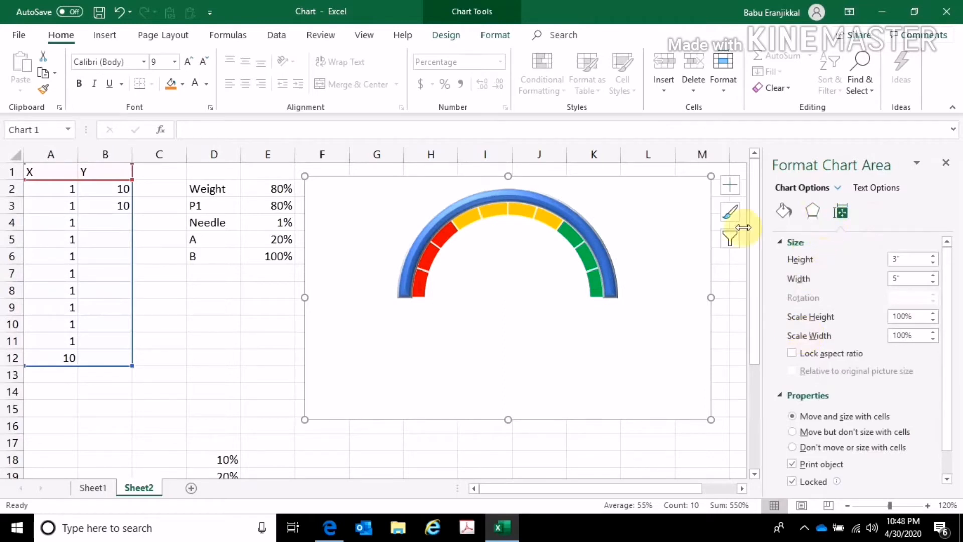
Add data labels to the inner ring again and exclude Value from their contents
click(599, 262)
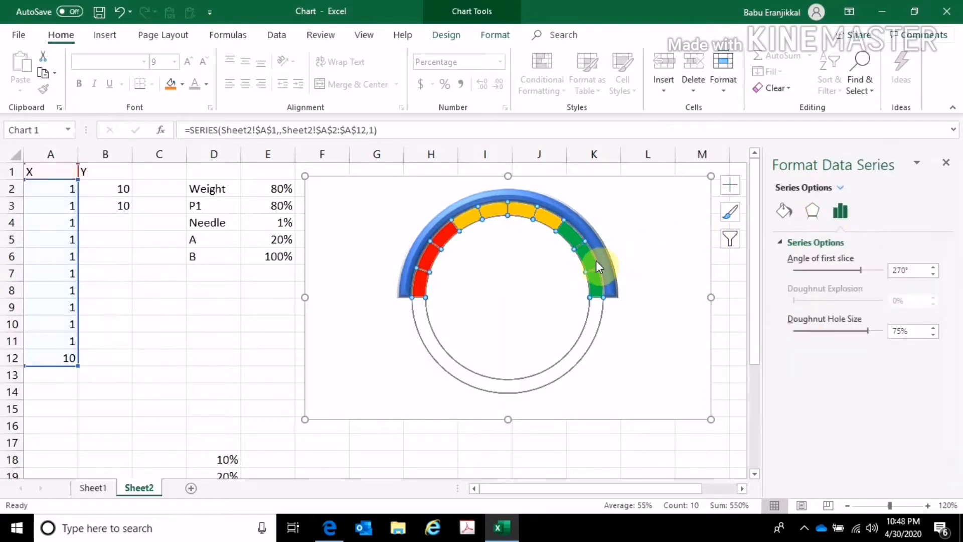
click(728, 186)
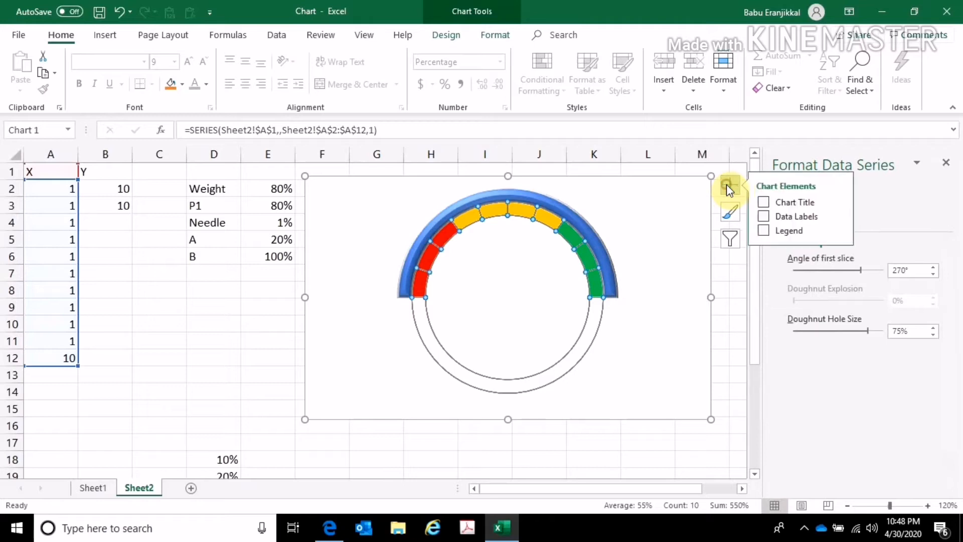
click(762, 218)
click(838, 215)
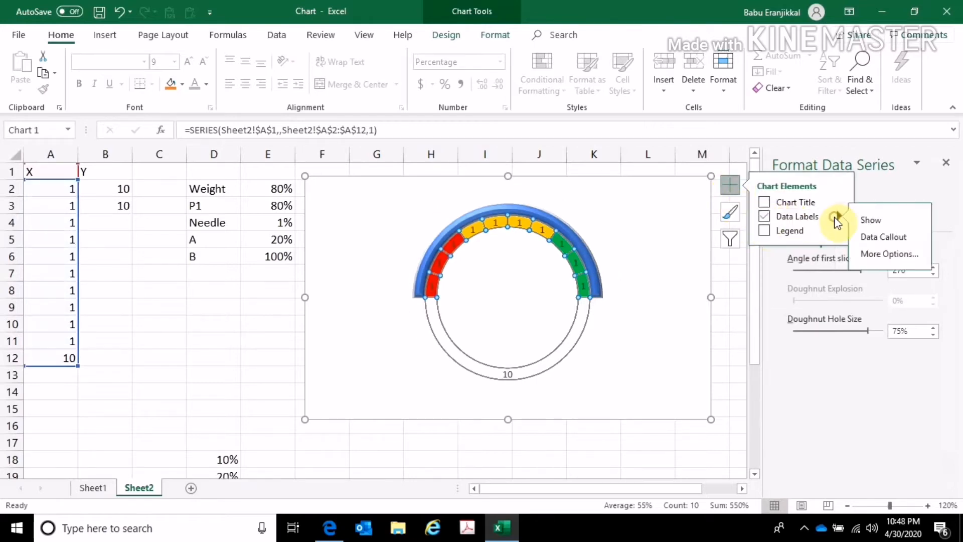
click(865, 255)
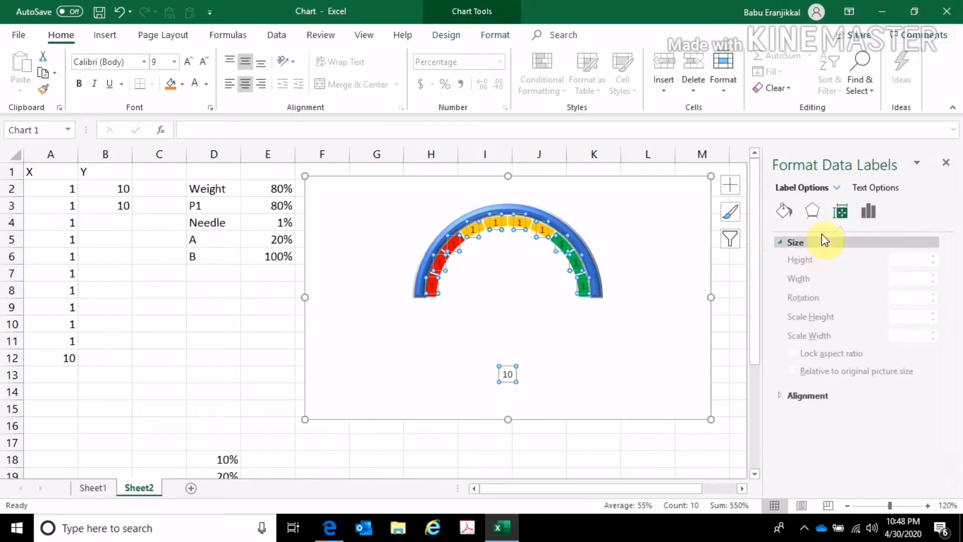
click(873, 212)
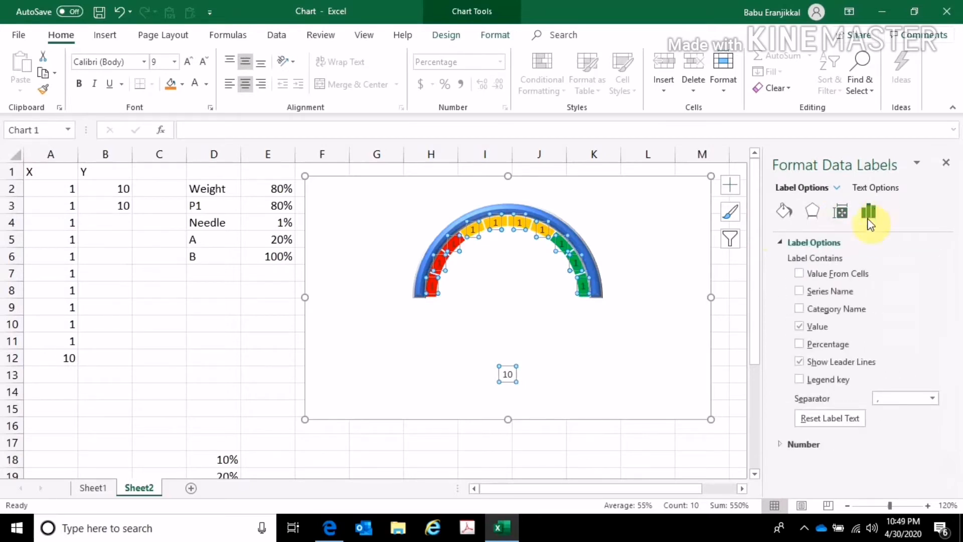
click(799, 325)
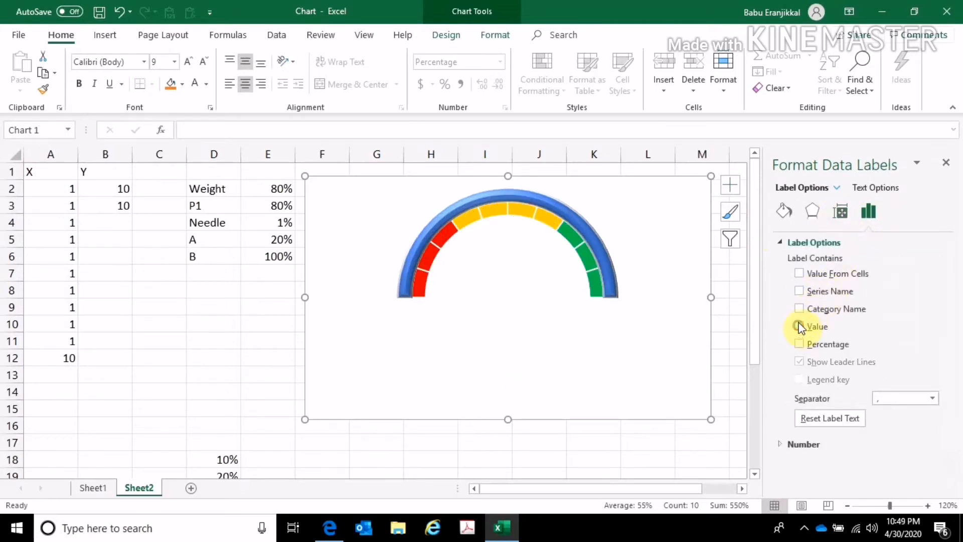
Have the inner ring's labels take their text from cells D18:D27 on Sheet2
click(798, 274)
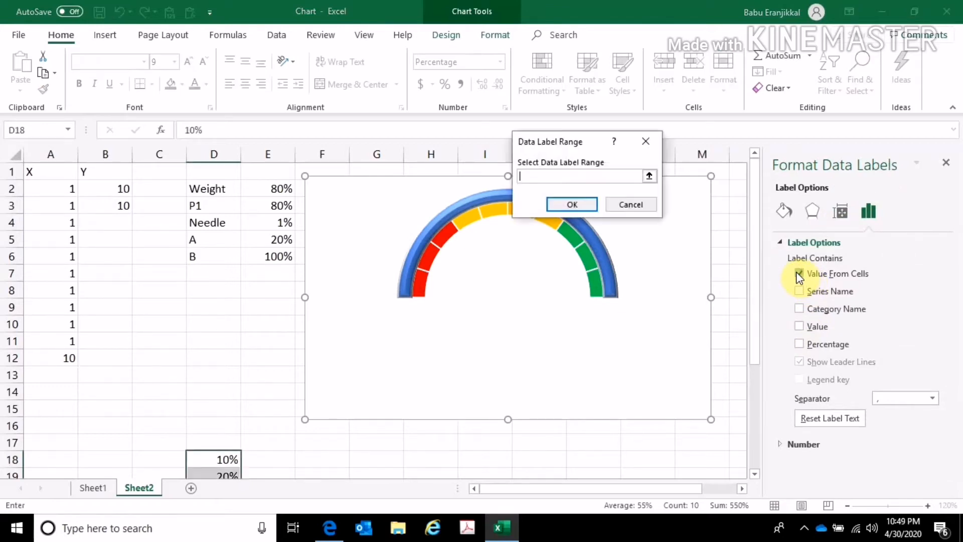
click(649, 176)
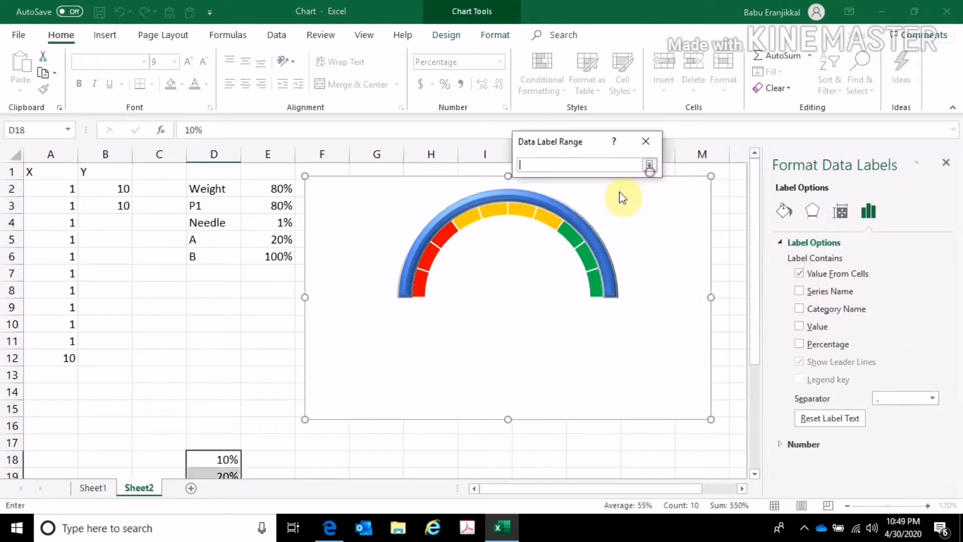
scroll(183, 342, down, 1)
scroll(183, 342, down, 3)
drag(210, 258, 224, 416)
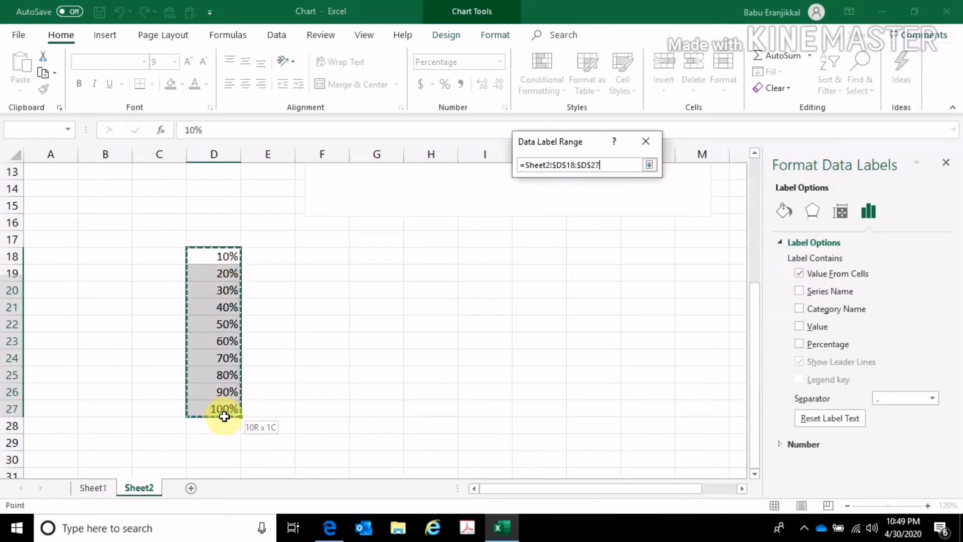
click(649, 167)
click(574, 208)
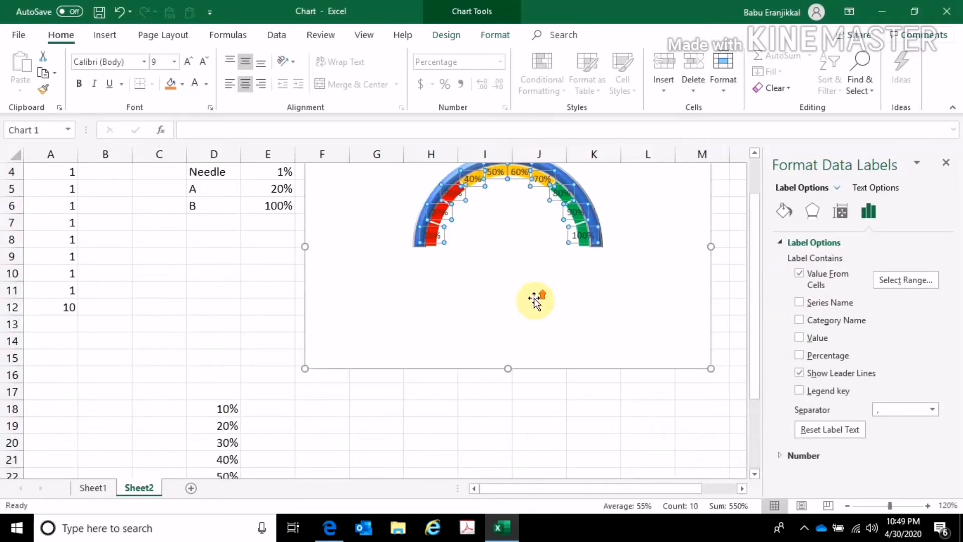
scroll(534, 300, up, 1)
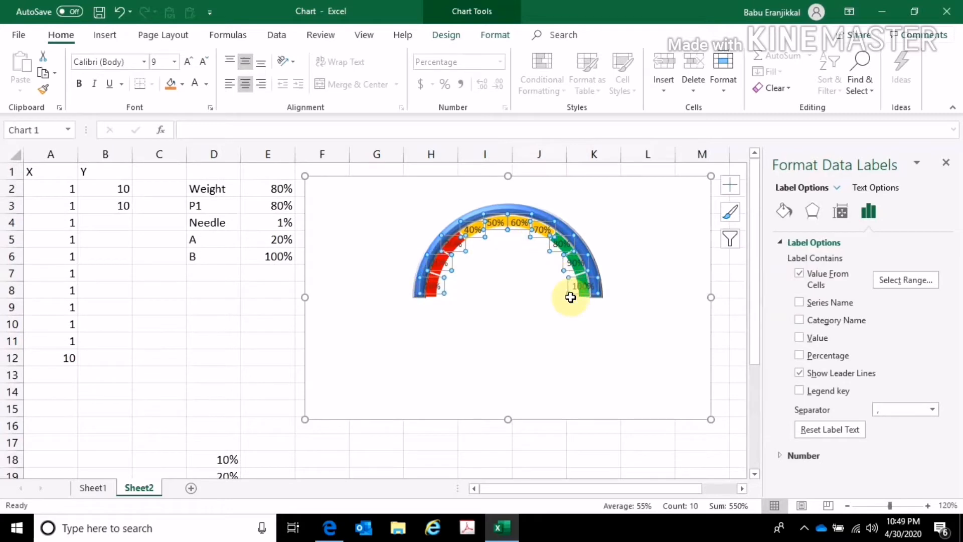
Format the inner ring's percentage labels as white, bold, 7 pt text
click(197, 89)
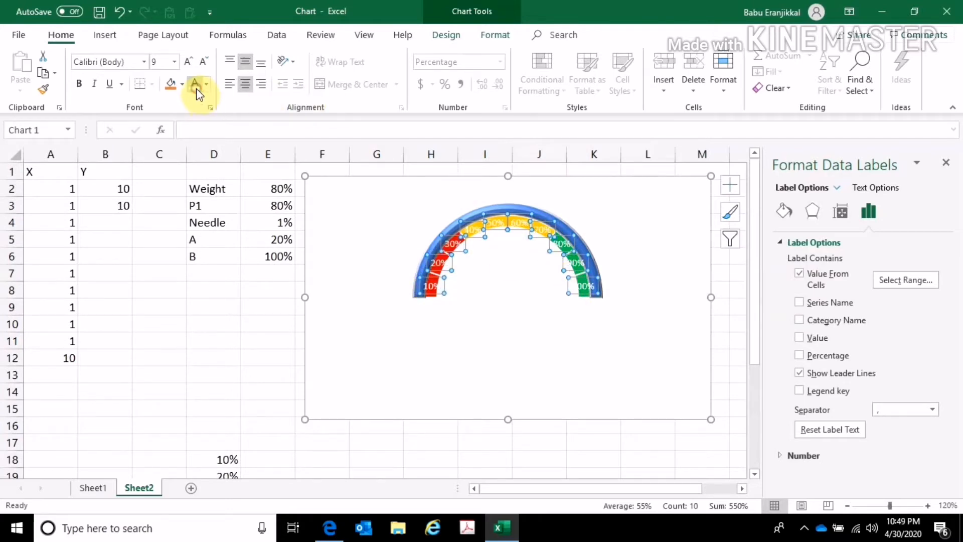
click(79, 83)
click(203, 62)
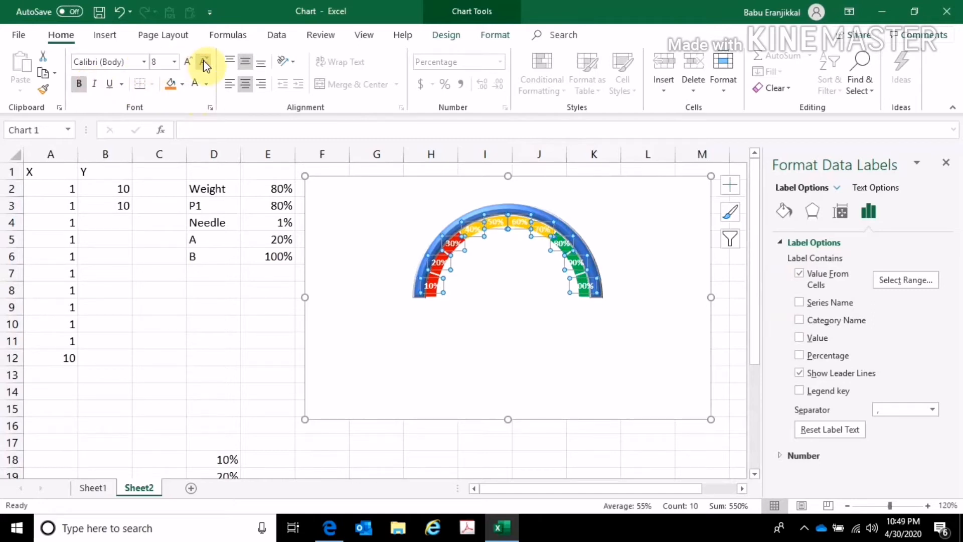
click(203, 63)
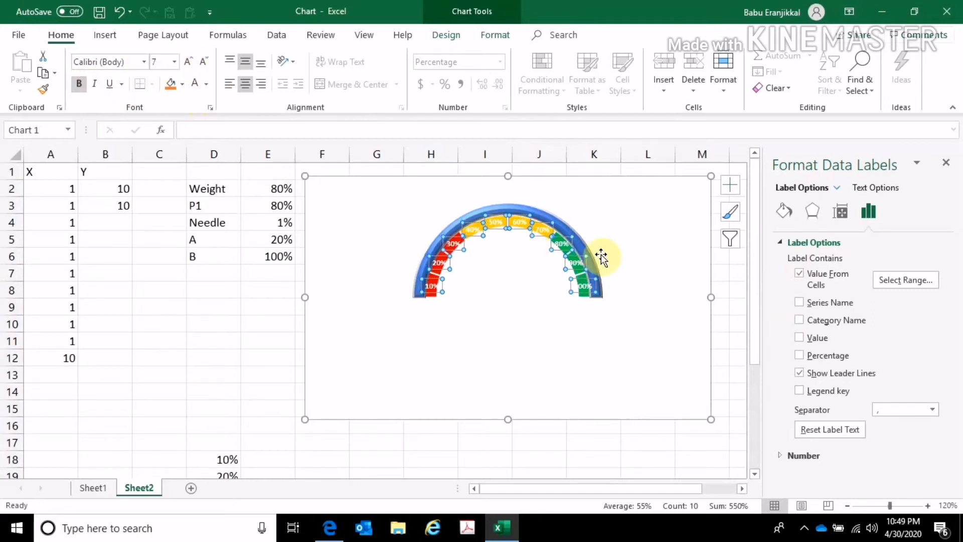
click(732, 273)
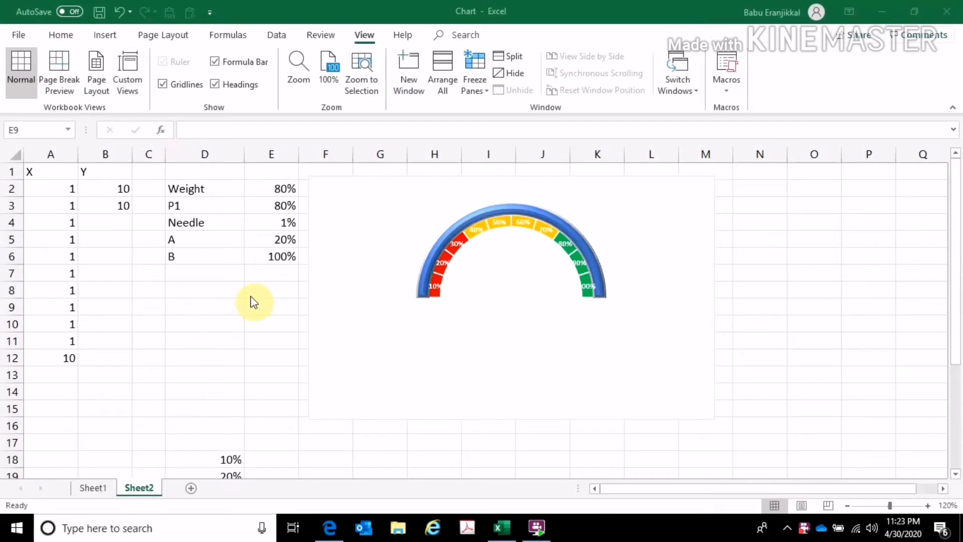
click(187, 191)
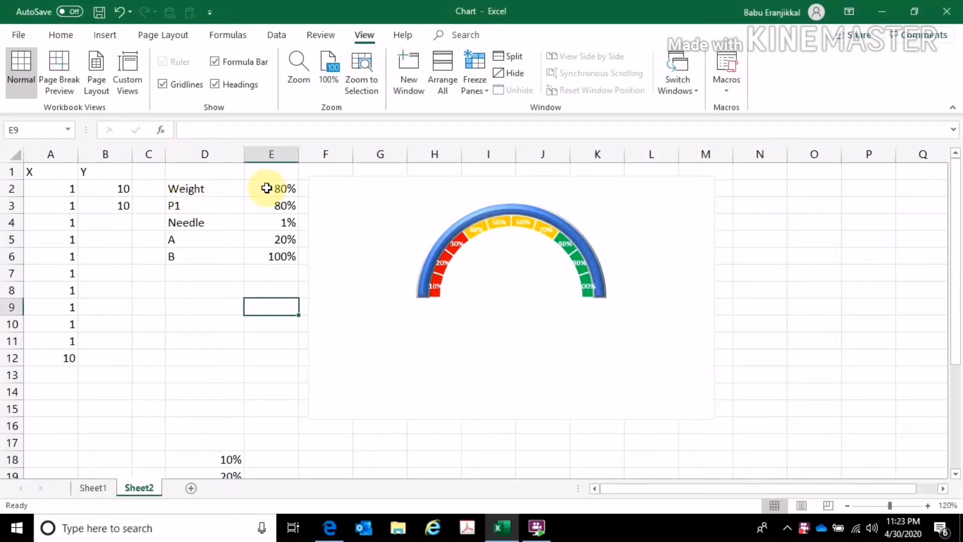
click(220, 189)
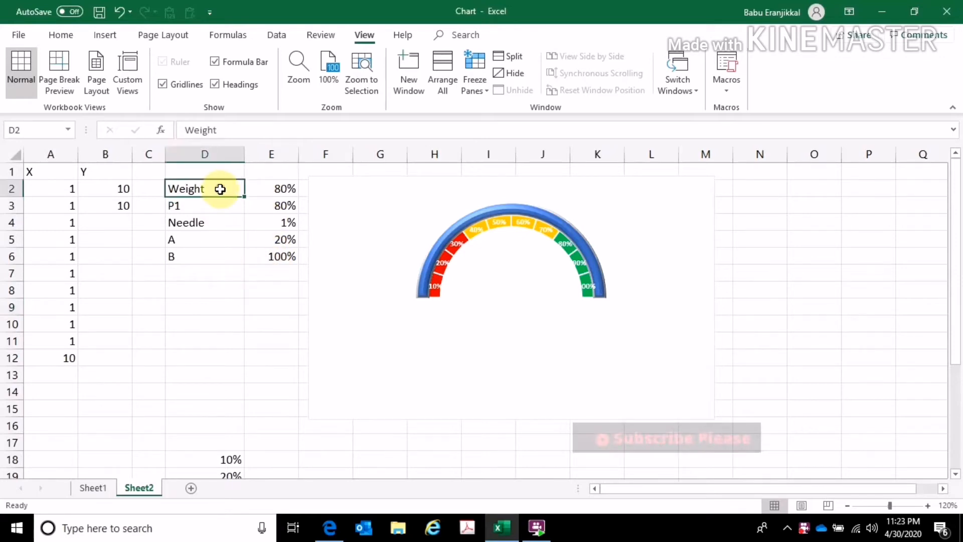
click(269, 192)
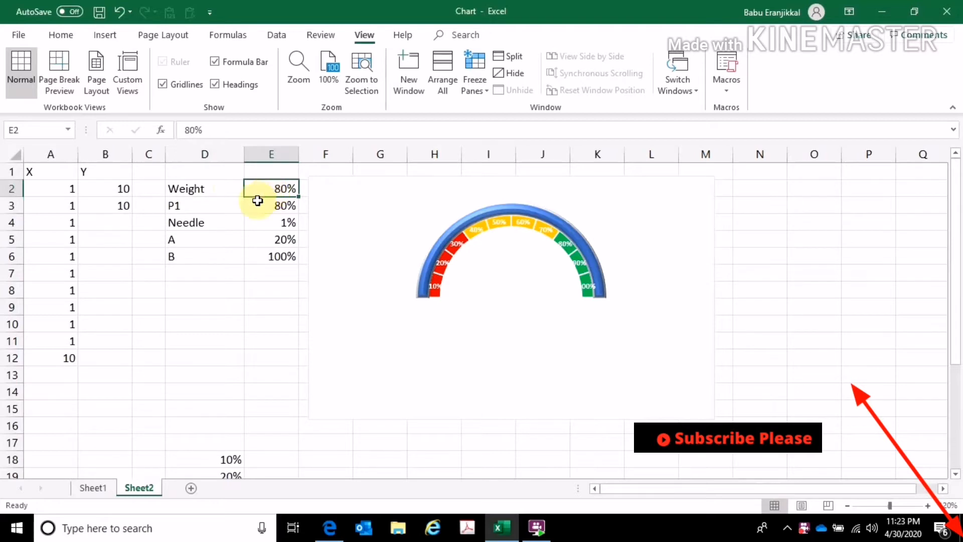
Make the P1 cell E3 reference the Weight value in E2 with the formula =E2
click(258, 203)
text(=)
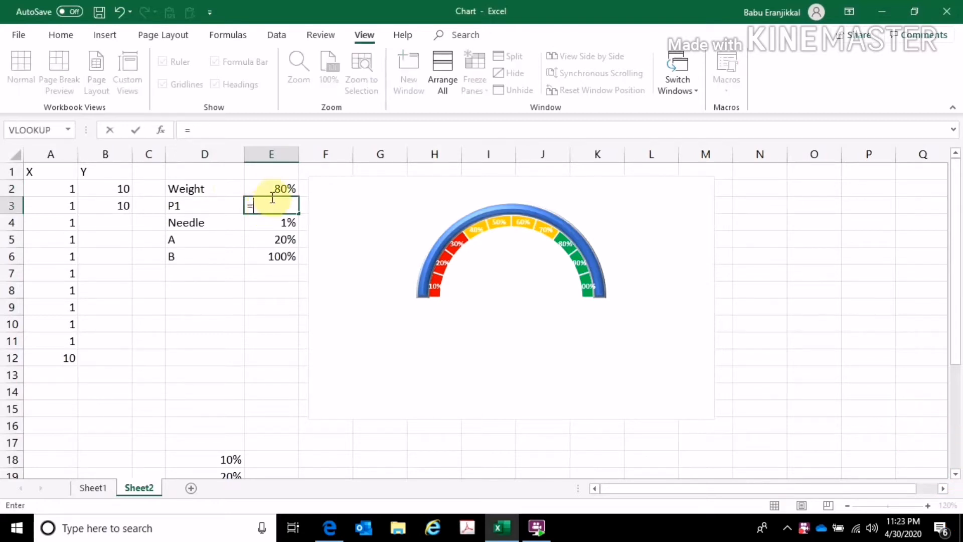
click(275, 189)
key(Return)
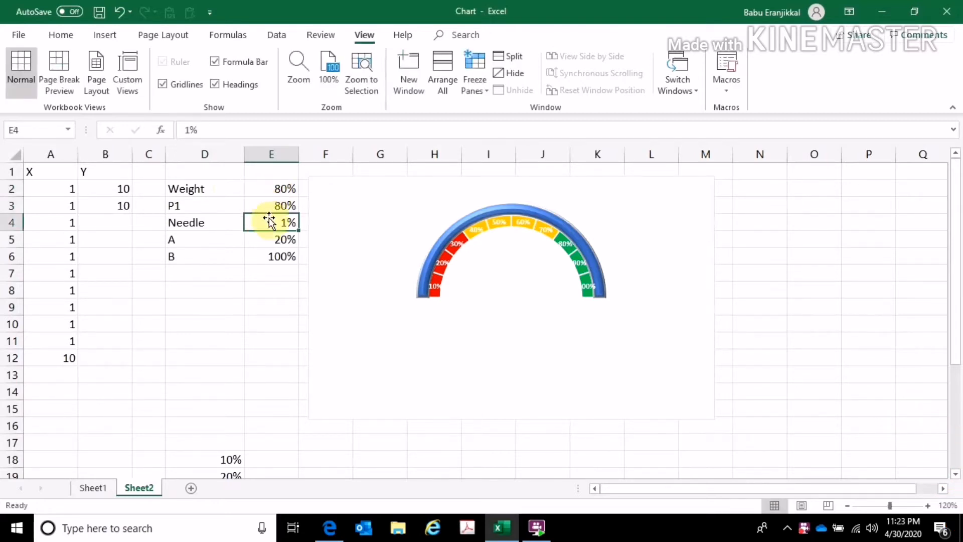
Enter the formula =100%-E3 for row A in cell E5
click(261, 241)
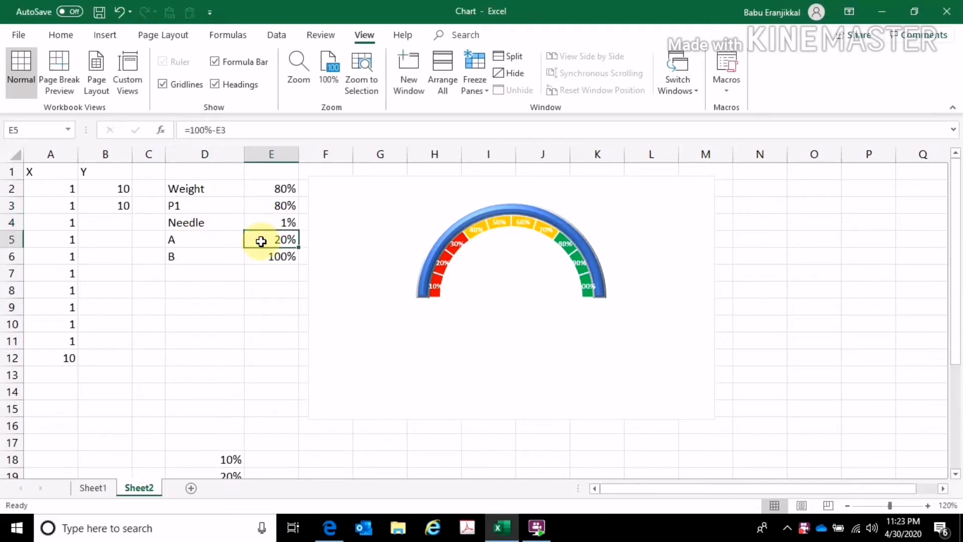
text(=100)
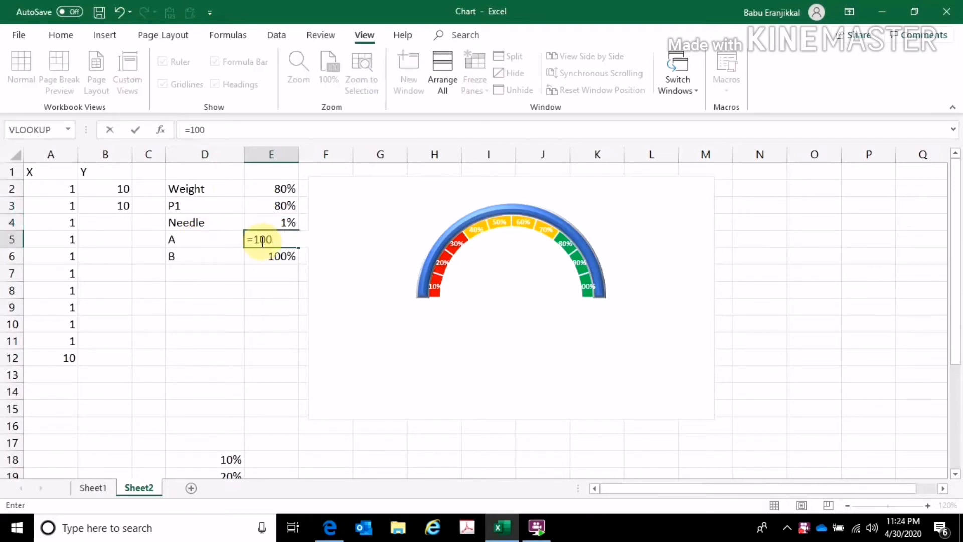
text(%)
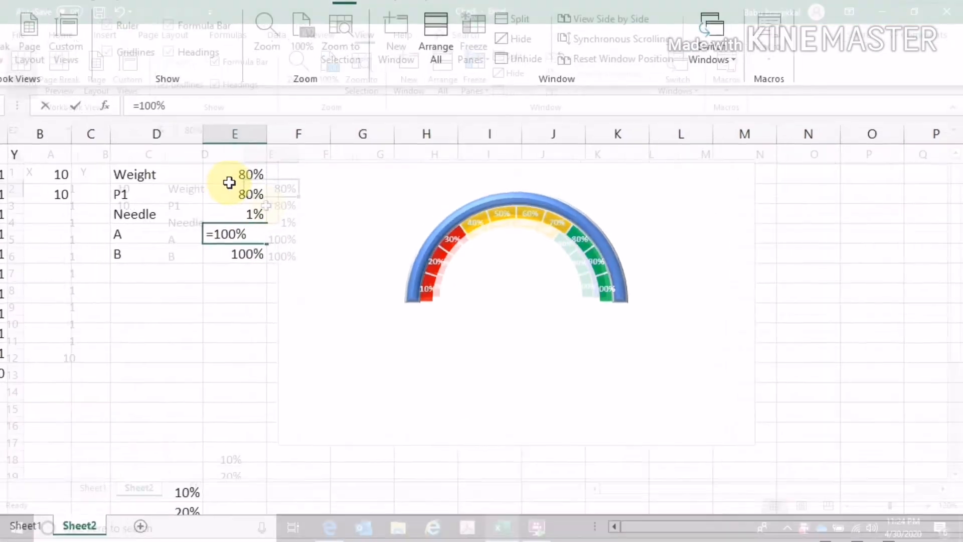
click(269, 233)
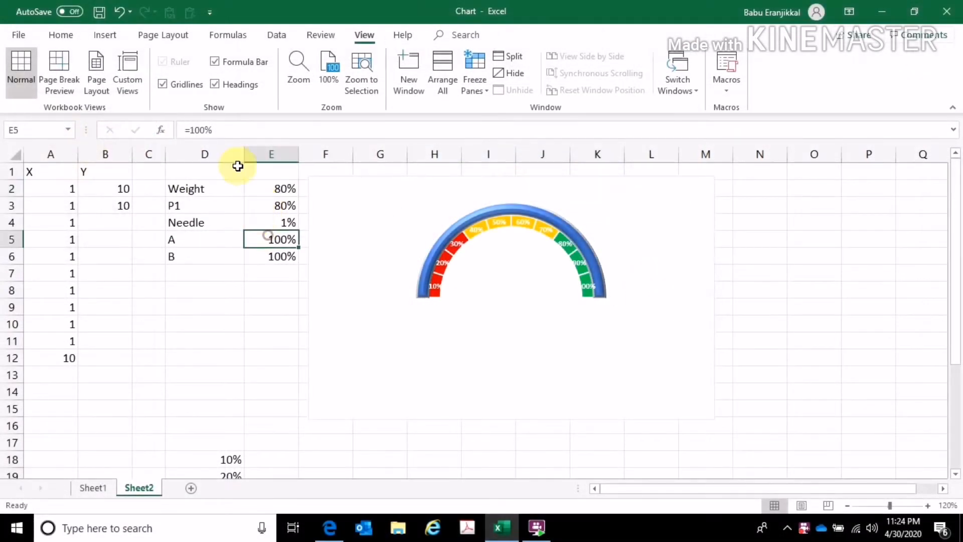
click(232, 136)
text(-)
click(283, 188)
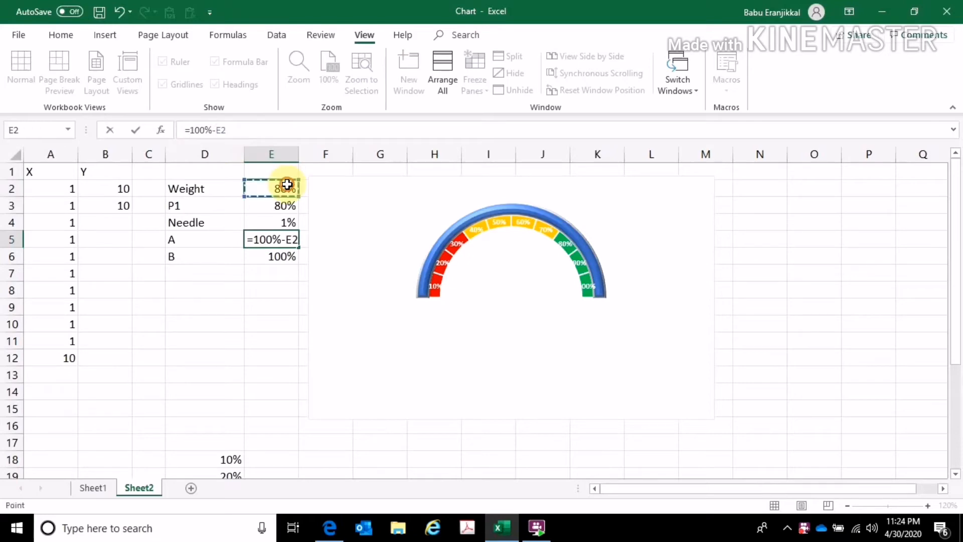
click(284, 203)
key(Return)
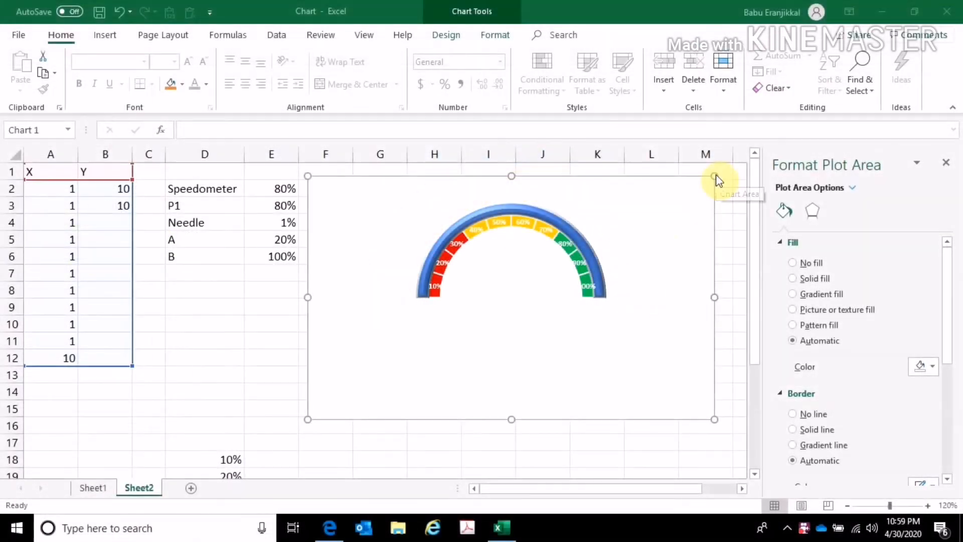
Enlarge the gauge chart slightly and extend its plot area up to the chart's upper edge
drag(715, 177, 722, 169)
click(521, 201)
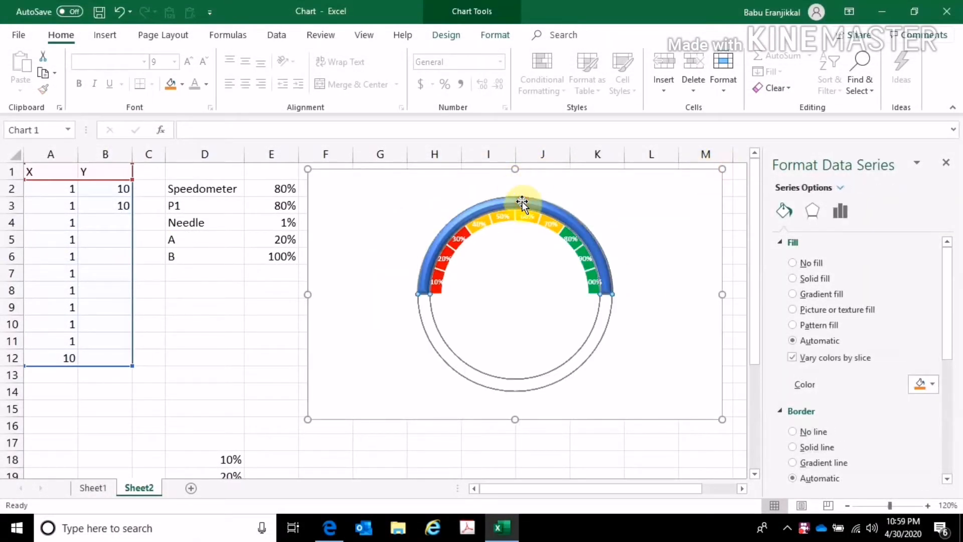
click(611, 199)
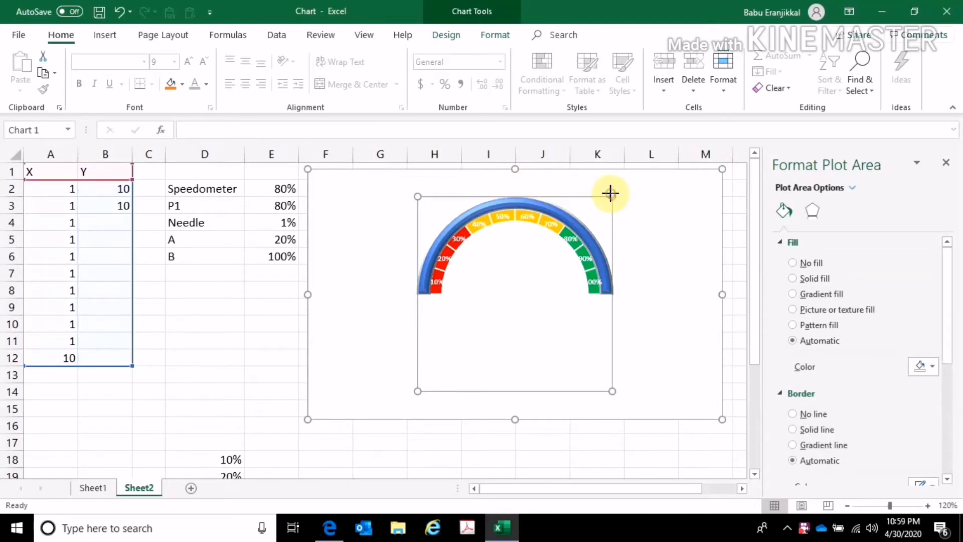
drag(610, 193, 618, 170)
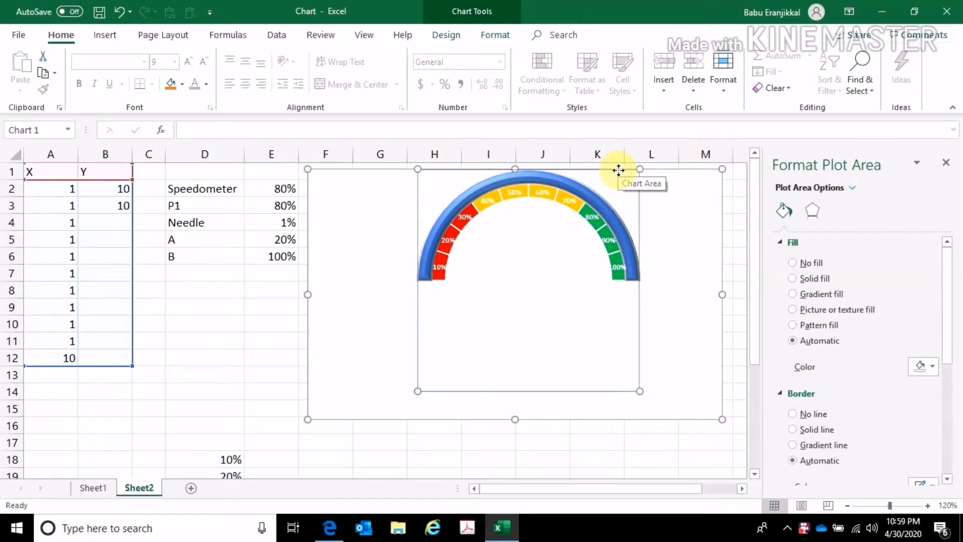
click(221, 305)
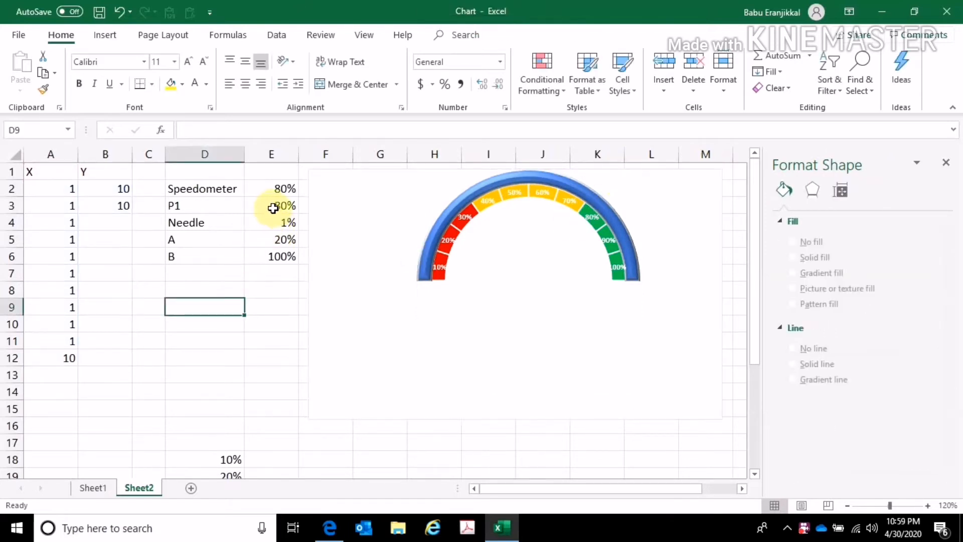
Insert a 2-D pie chart based on the P1, Needle, A and B values in E3:E6
click(272, 208)
drag(272, 221, 273, 256)
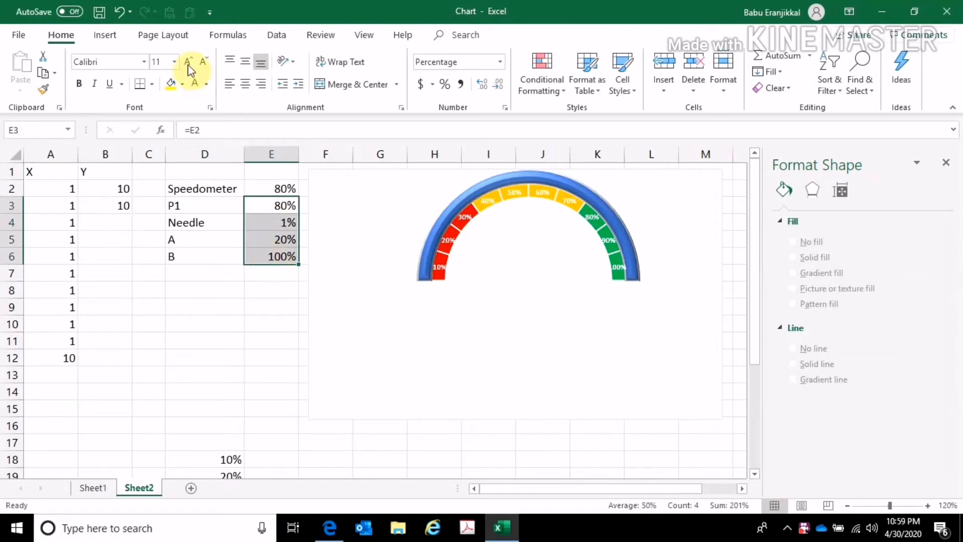
click(109, 37)
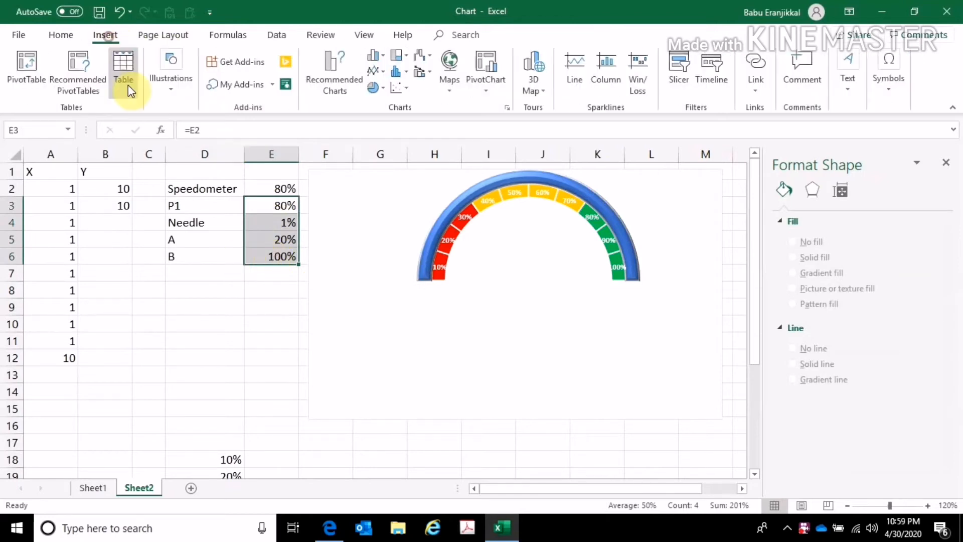
click(371, 89)
click(380, 132)
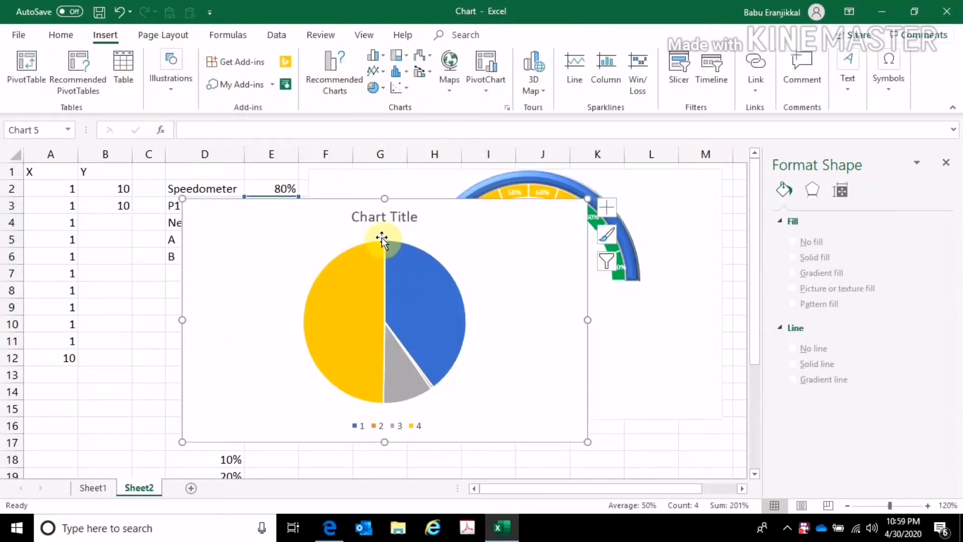
Remove the title and the legend from the new pie chart
click(606, 207)
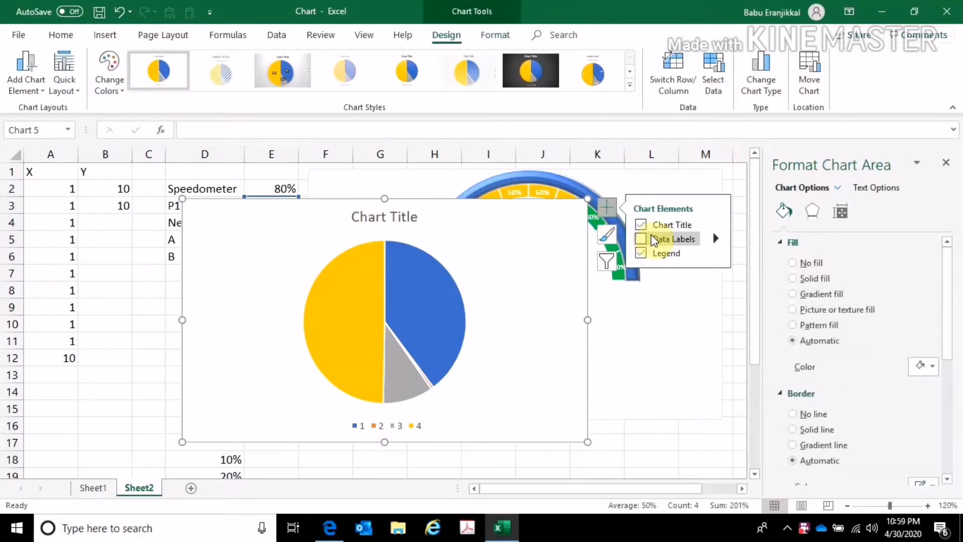
click(640, 226)
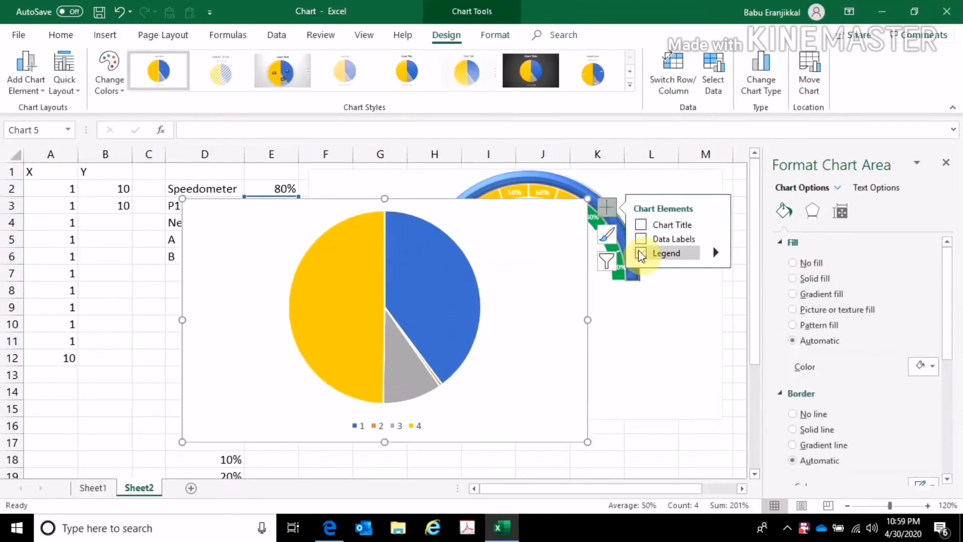
click(641, 253)
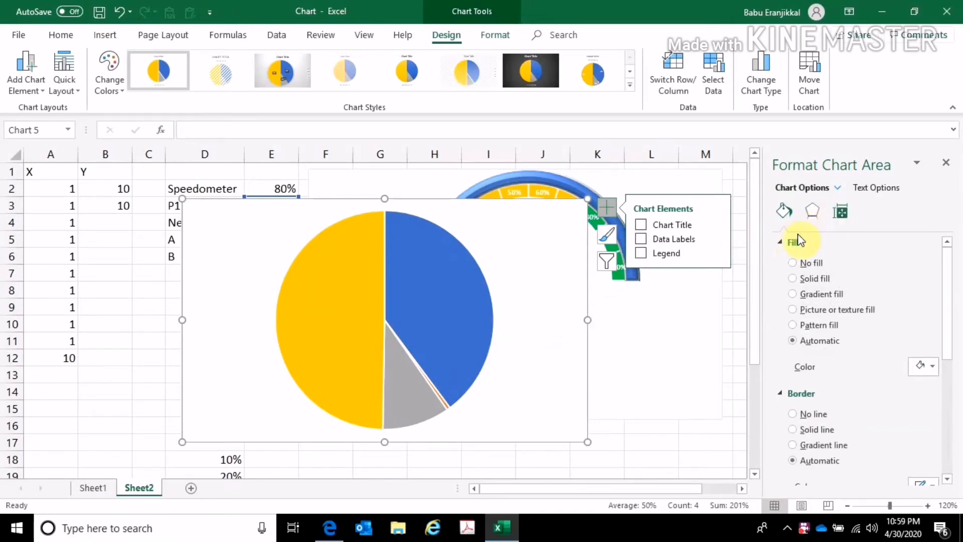
Set the angle of the pie's first slice to 270°
click(430, 304)
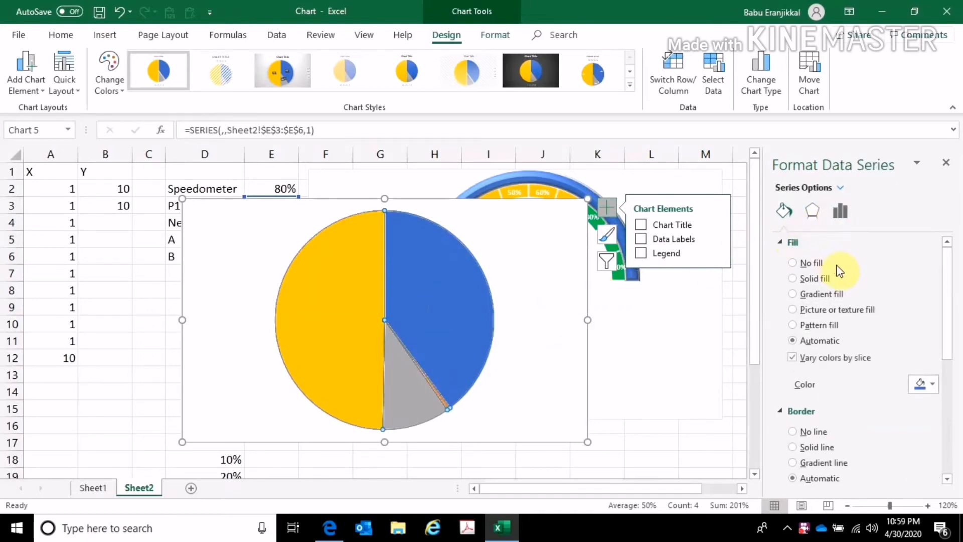
click(834, 223)
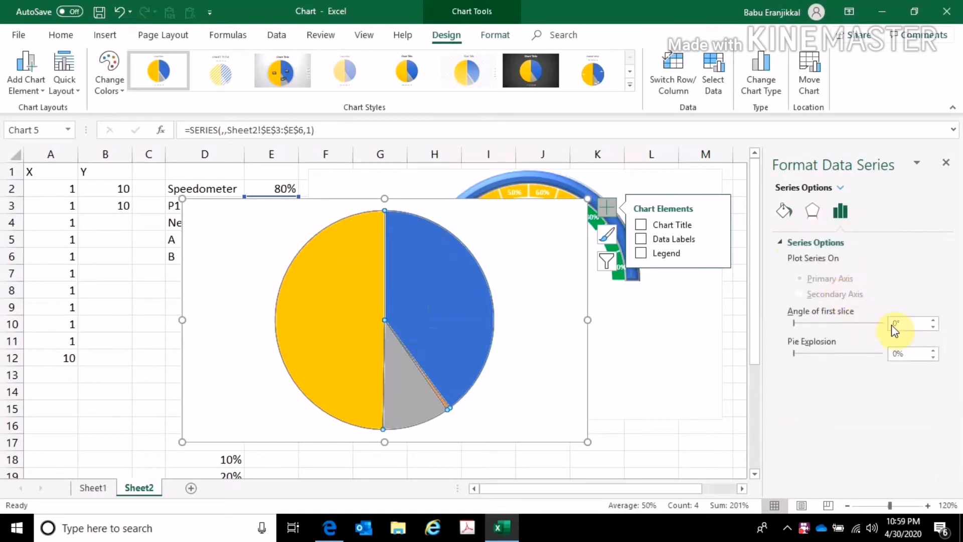
double_click(904, 322)
text(270)
key(Return)
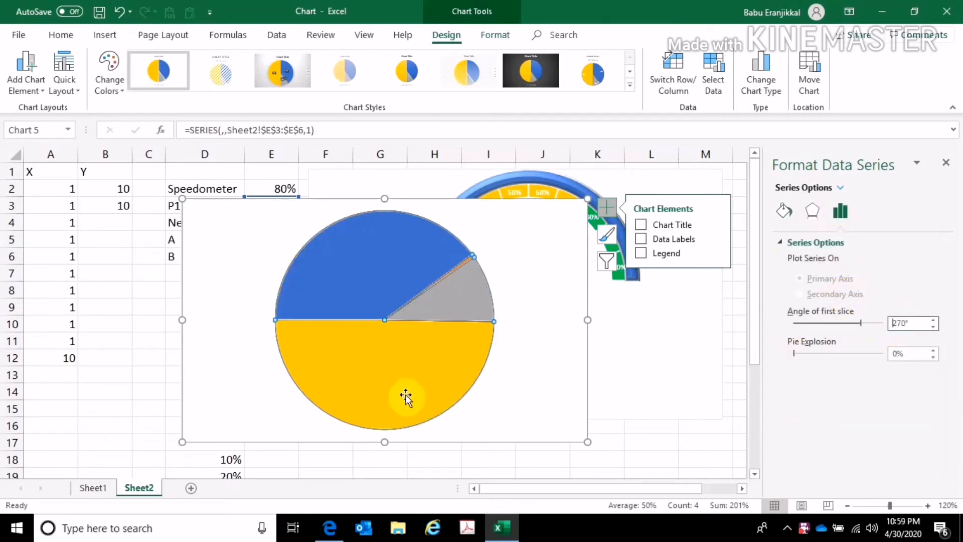
Fill the pie's thin needle slice with solid red
click(421, 381)
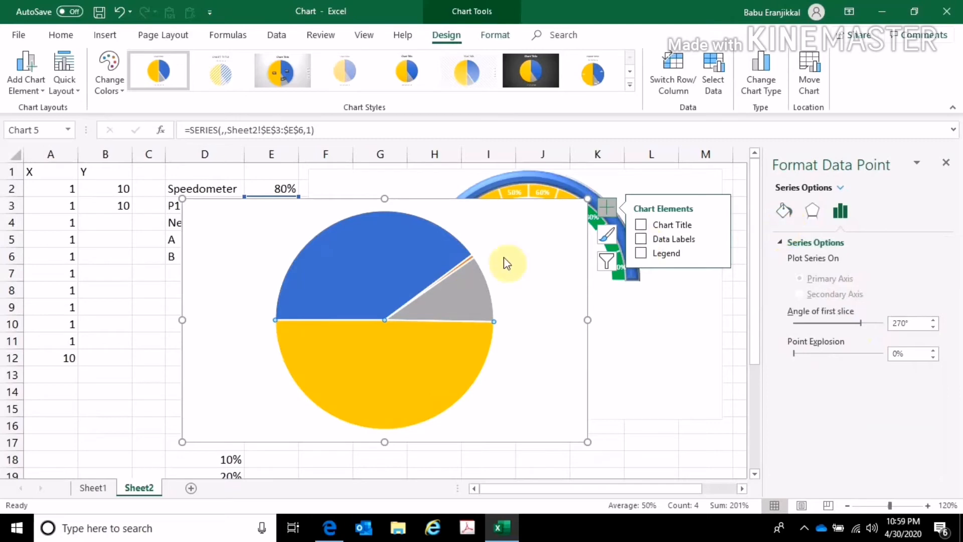
click(462, 263)
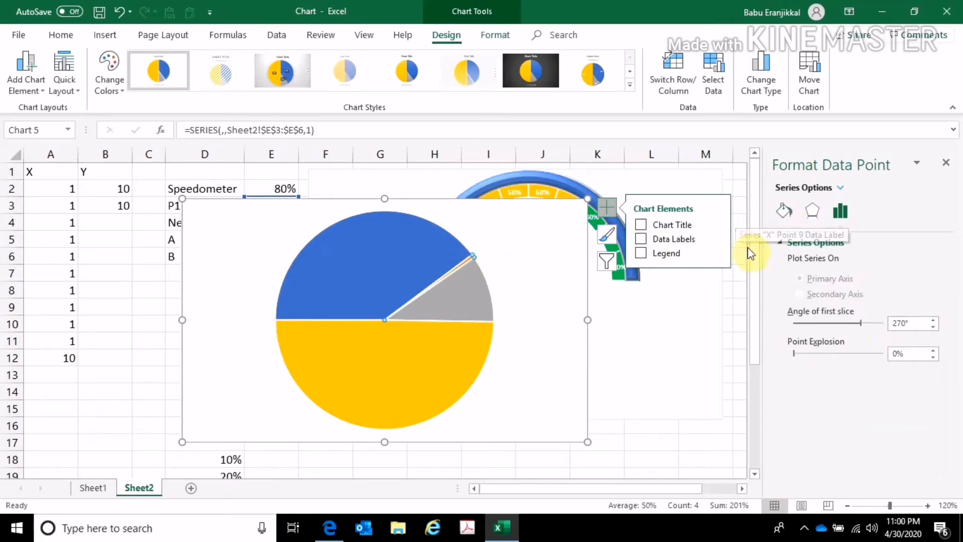
click(785, 211)
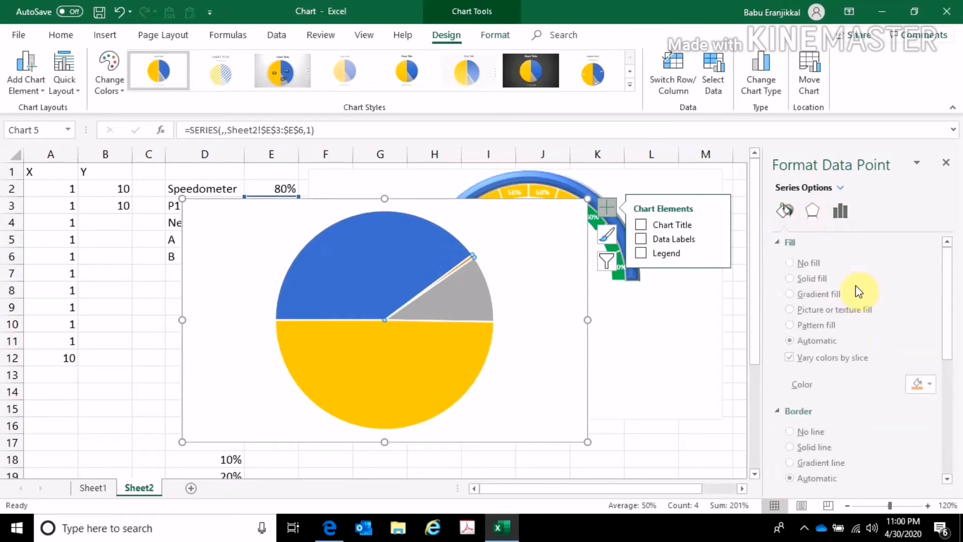
click(931, 384)
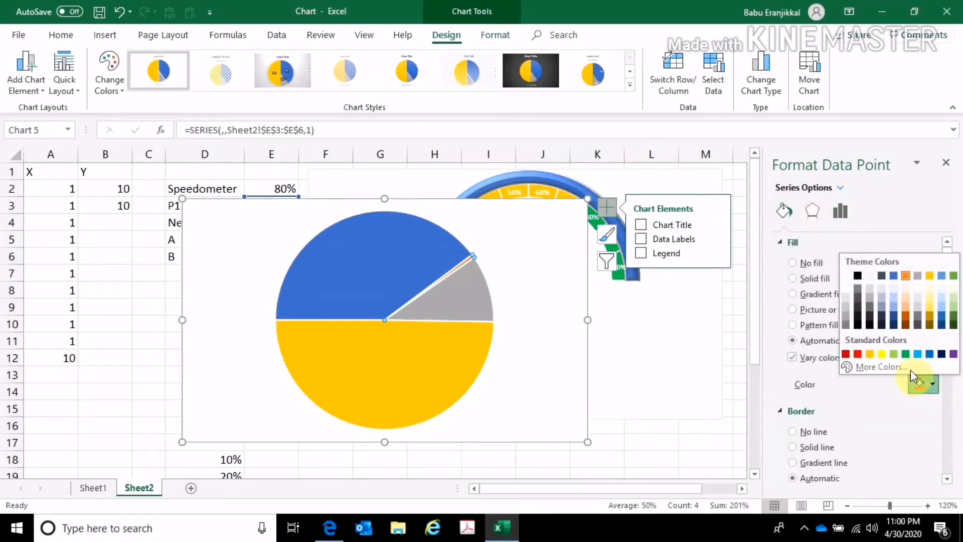
click(851, 359)
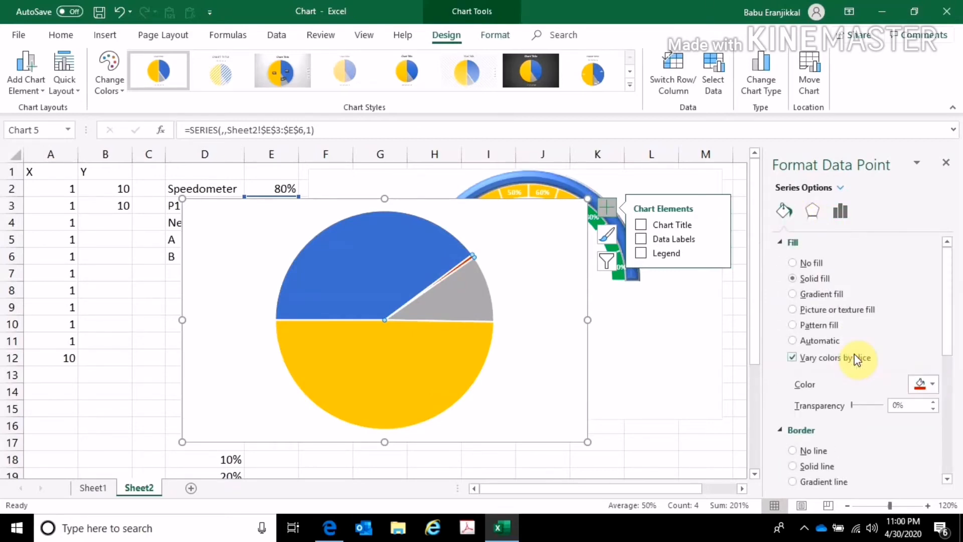
Give the needle slice a solid line border
scroll(830, 428, down, 1)
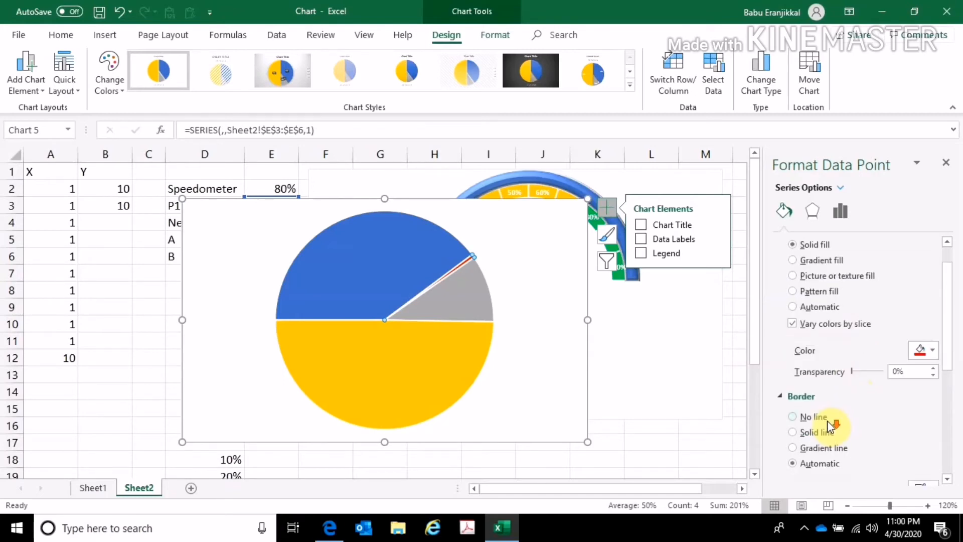
click(822, 431)
scroll(847, 432, down, 1)
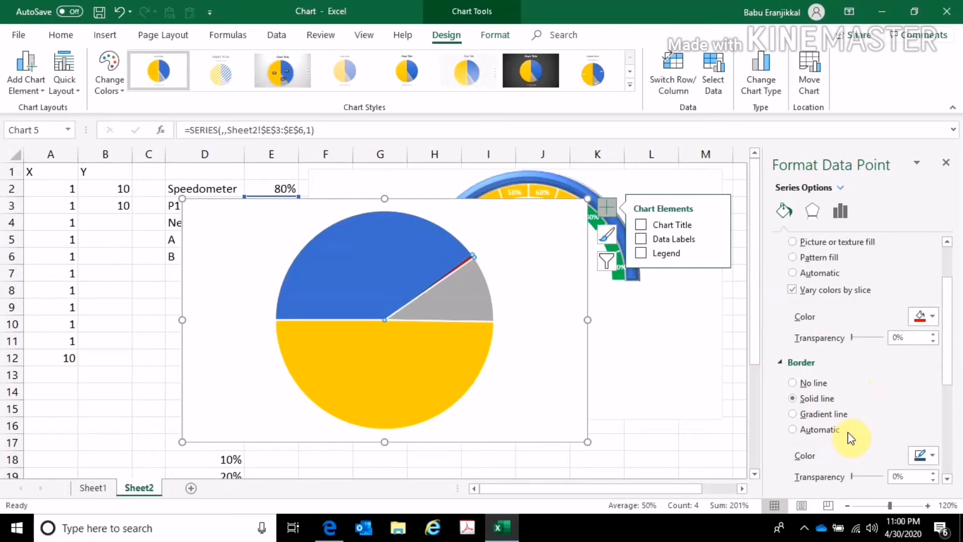
scroll(847, 432, up, 1)
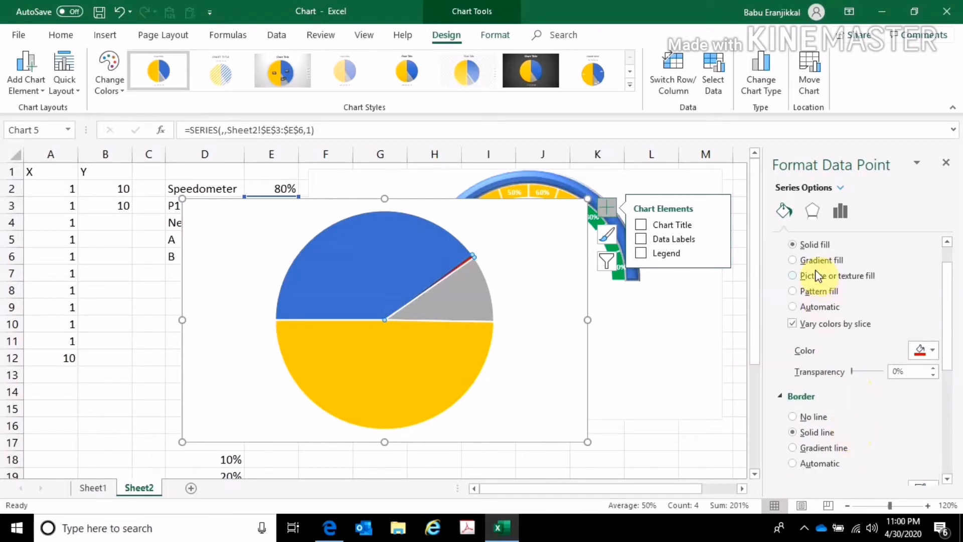
Apply a shadow to the needle slice and set its blur to 0 pt
click(811, 211)
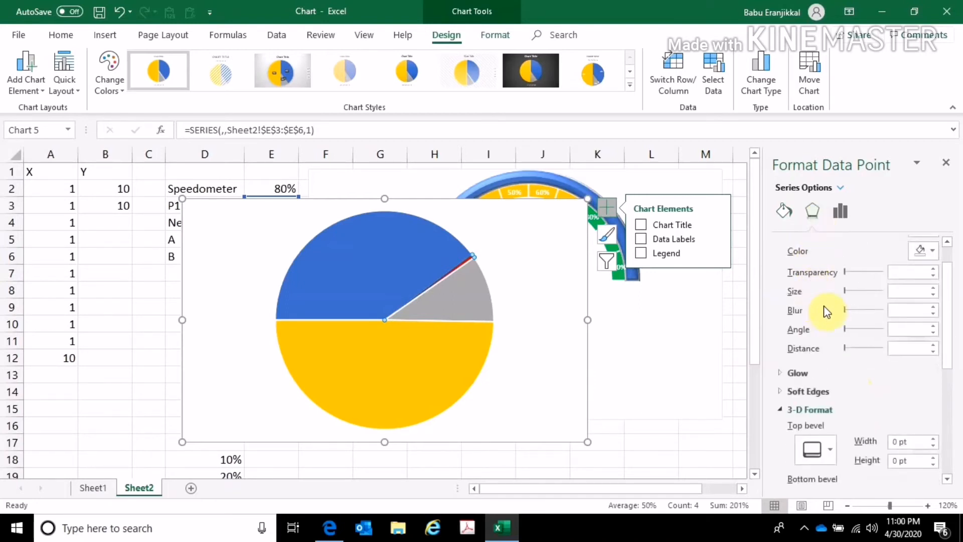
click(850, 310)
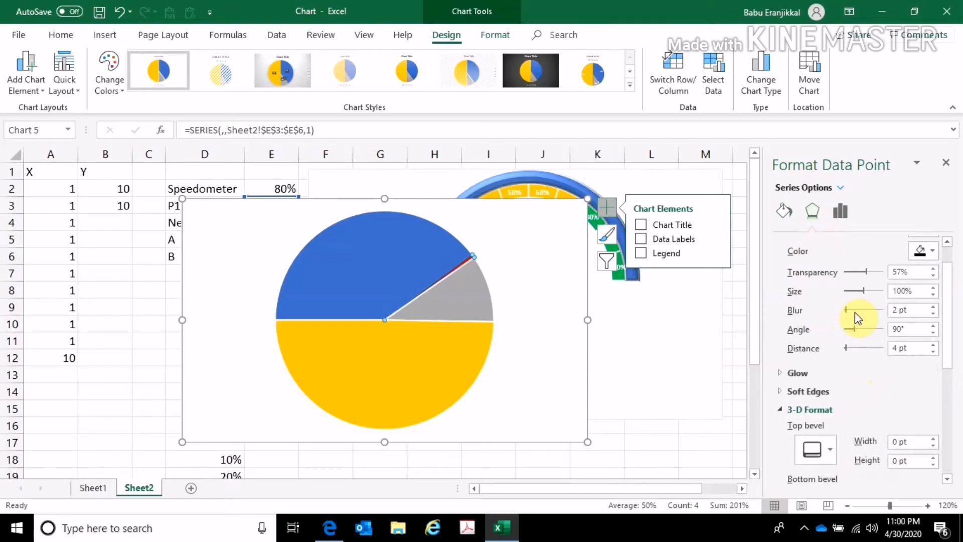
drag(855, 312, 851, 366)
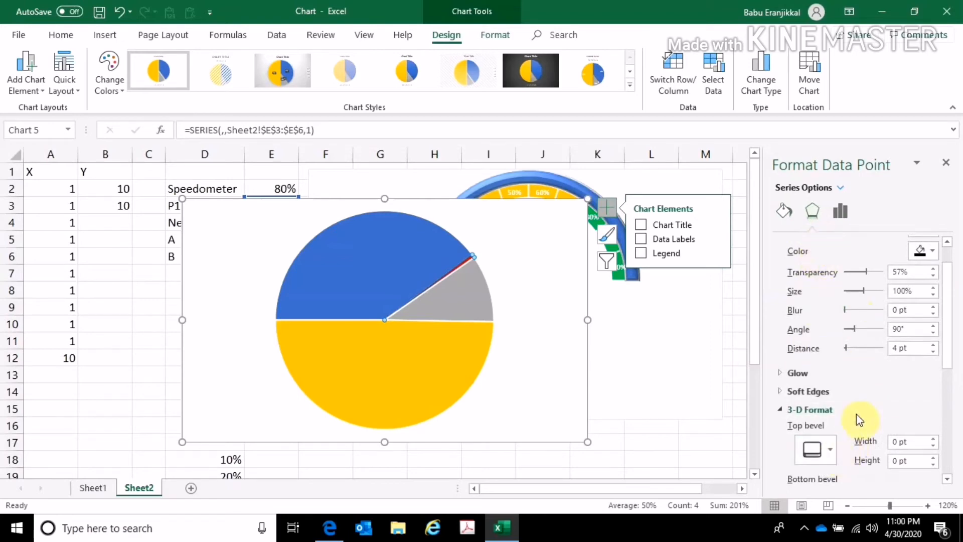
Apply the first rounded bevel preset as the needle slice's top bevel in its 3-D format
scroll(856, 415, down, 3)
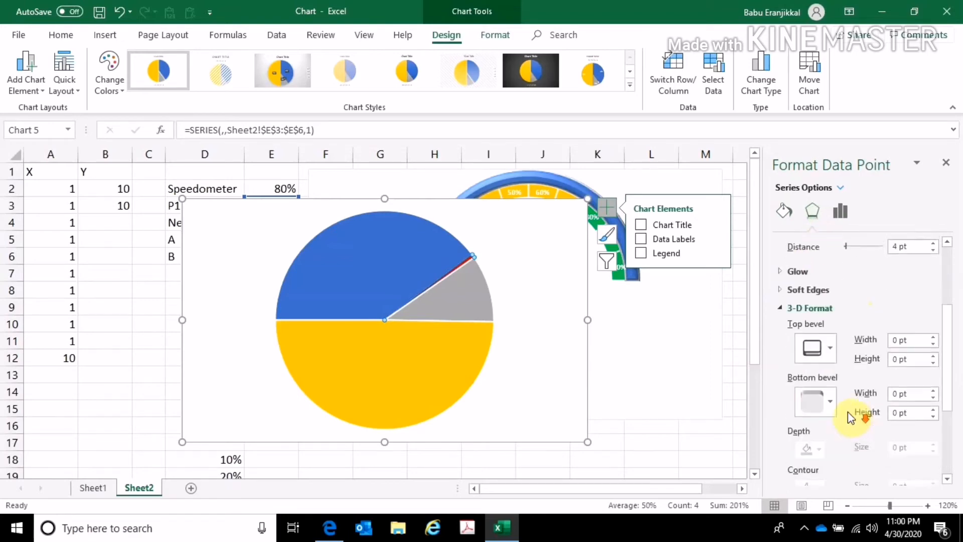
click(829, 345)
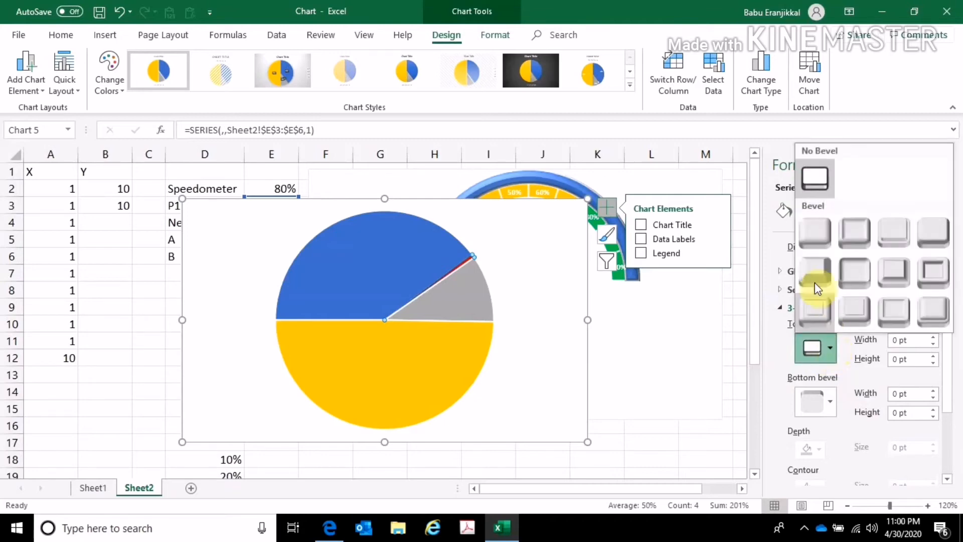
click(812, 245)
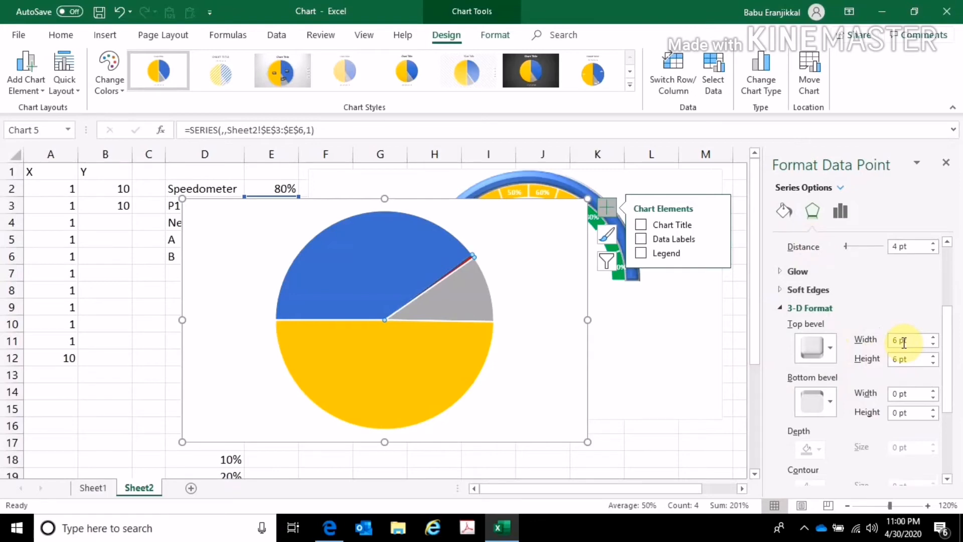
Remove the fill from the entire pie series of the needle chart
click(366, 391)
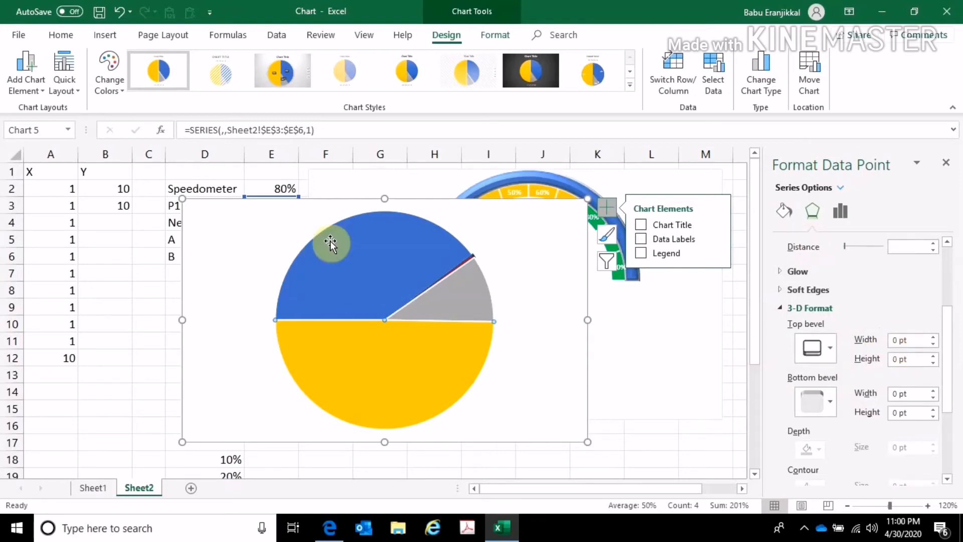
click(782, 210)
scroll(799, 295, up, 3)
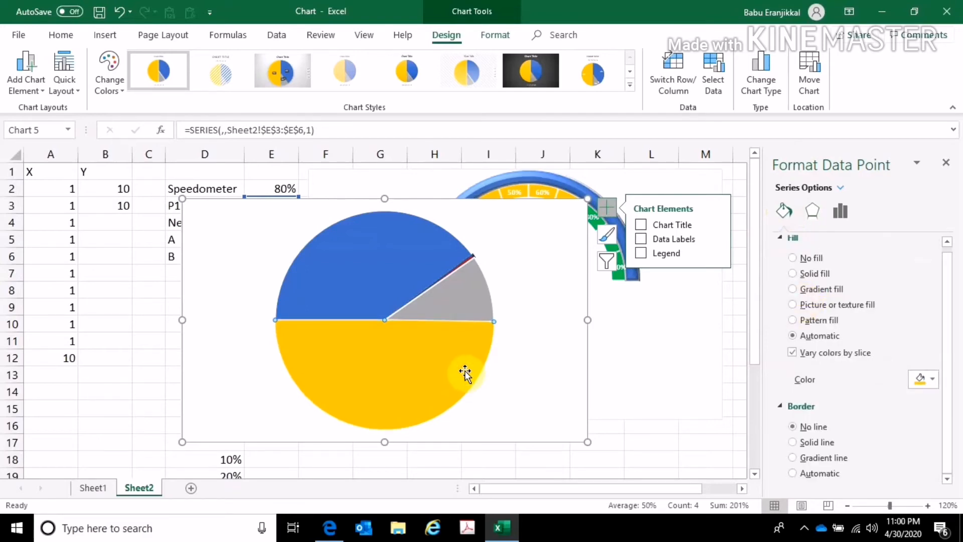
click(650, 434)
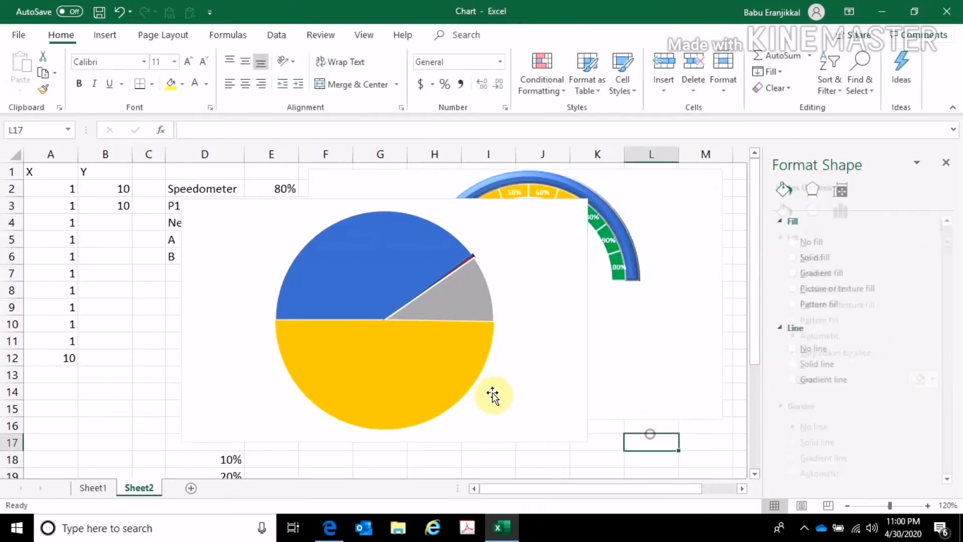
click(471, 377)
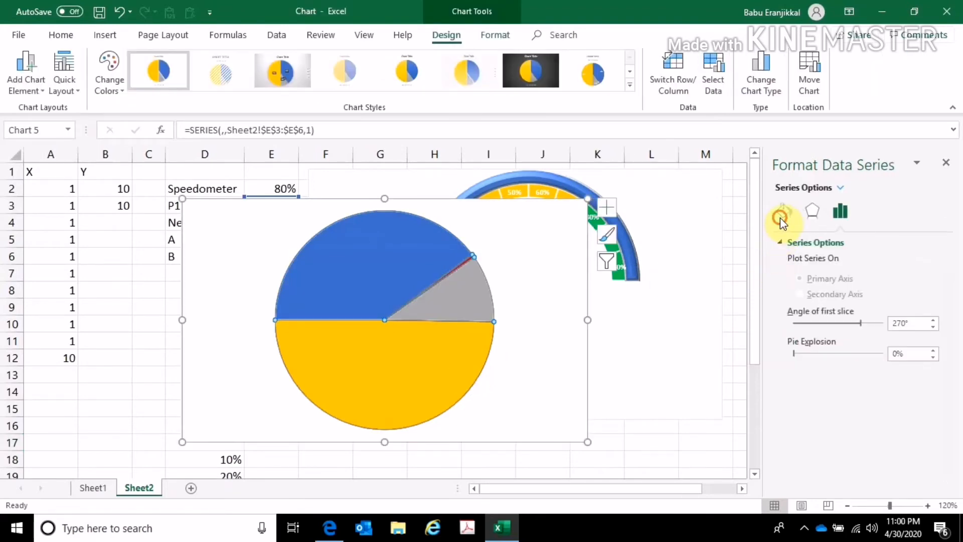
click(781, 217)
click(789, 262)
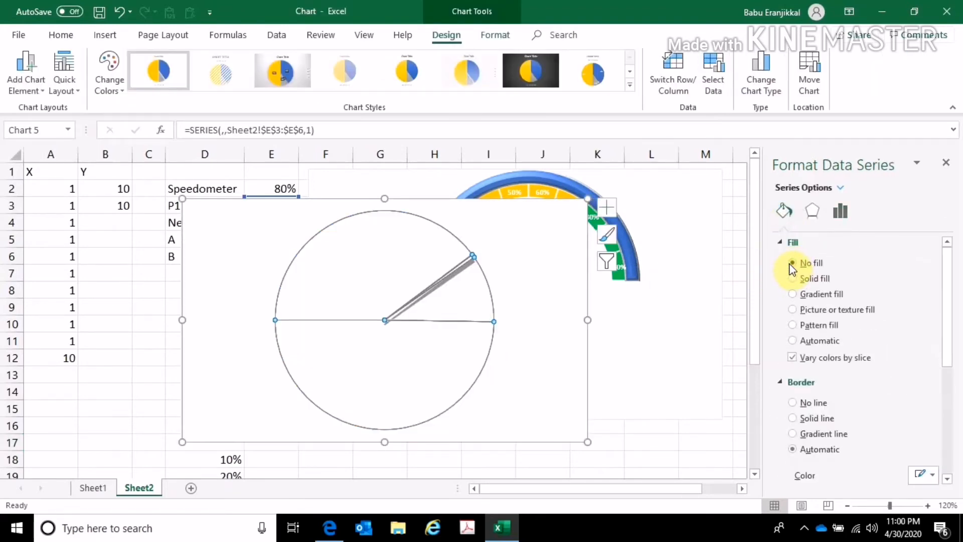
Restore a solid red fill on the needle slice only, undoing the fill applied to the neighbouring slice
click(419, 301)
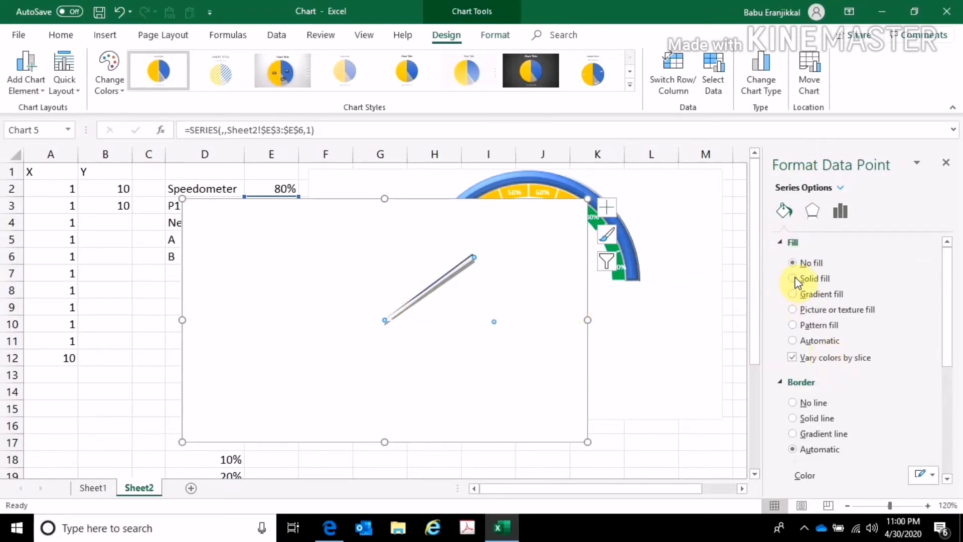
click(793, 278)
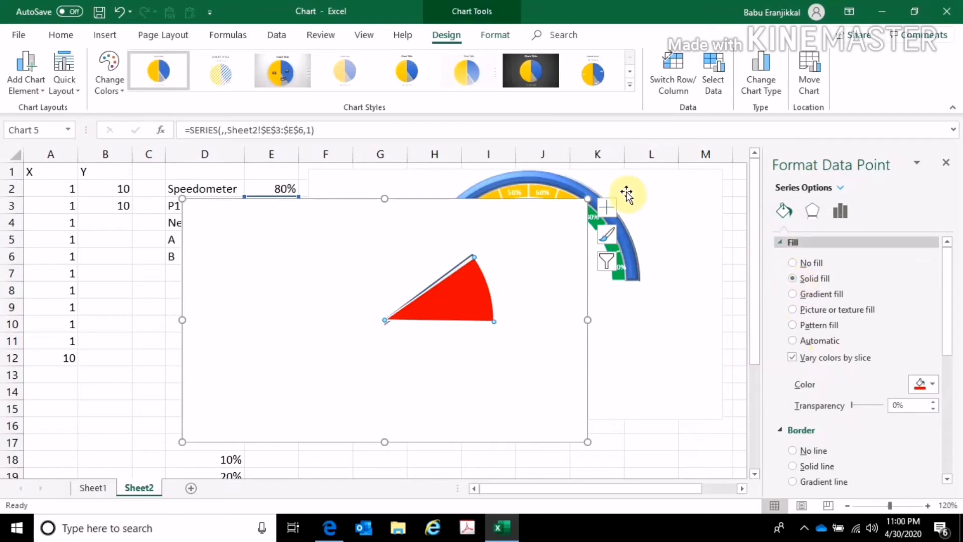
click(117, 11)
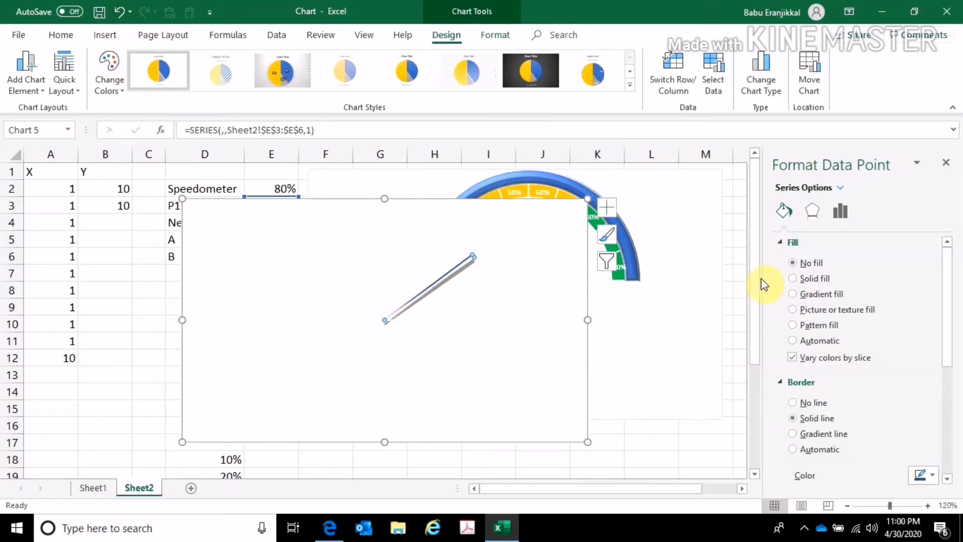
click(789, 279)
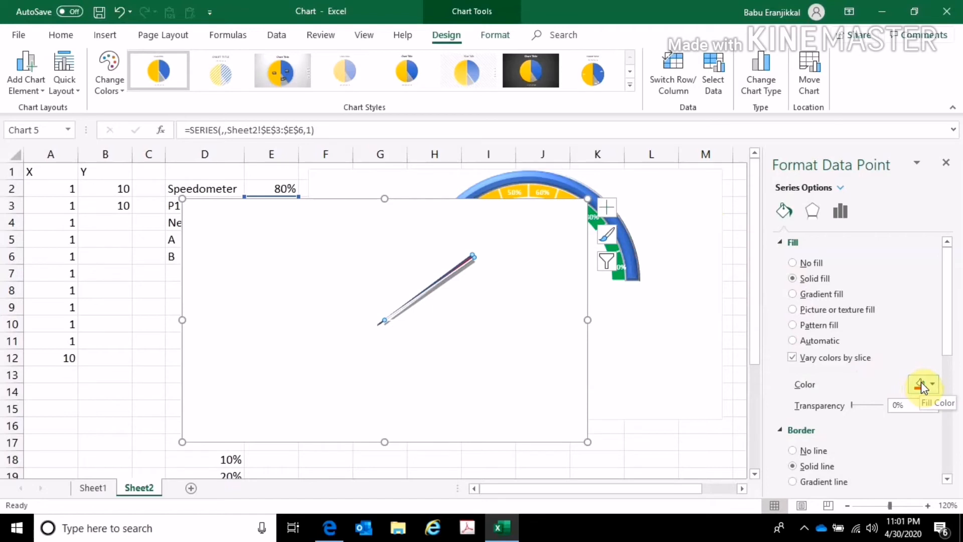
Make the needle chart's chart area transparent with no fill and no border line
click(537, 386)
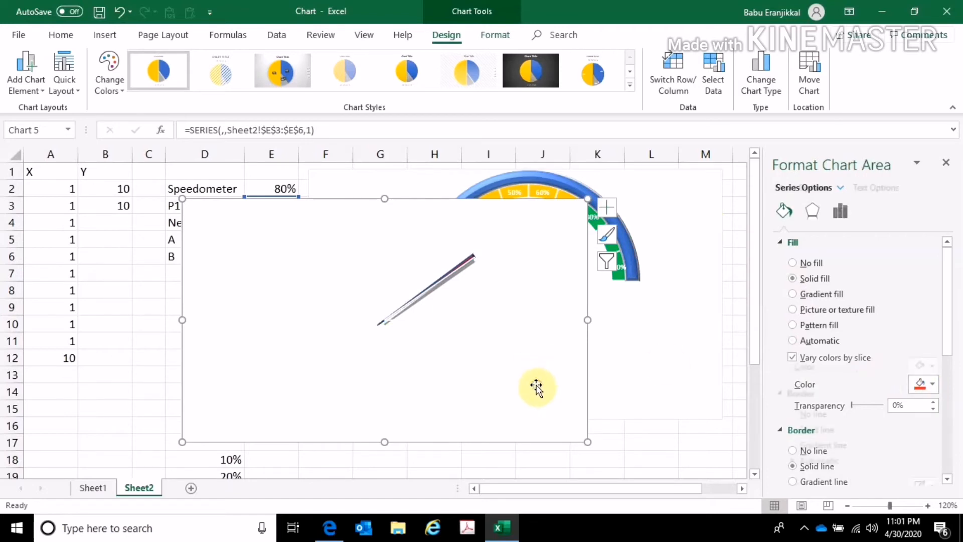
click(792, 263)
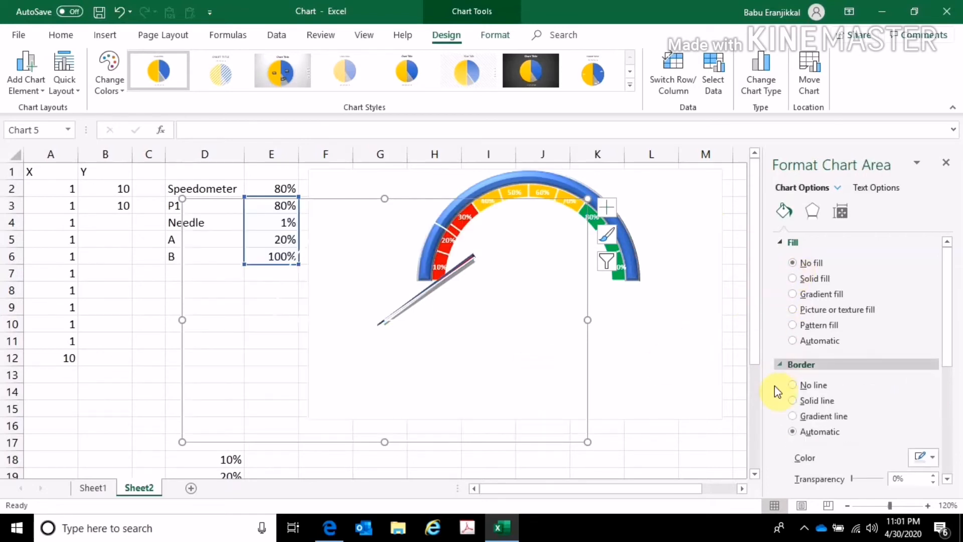
click(793, 383)
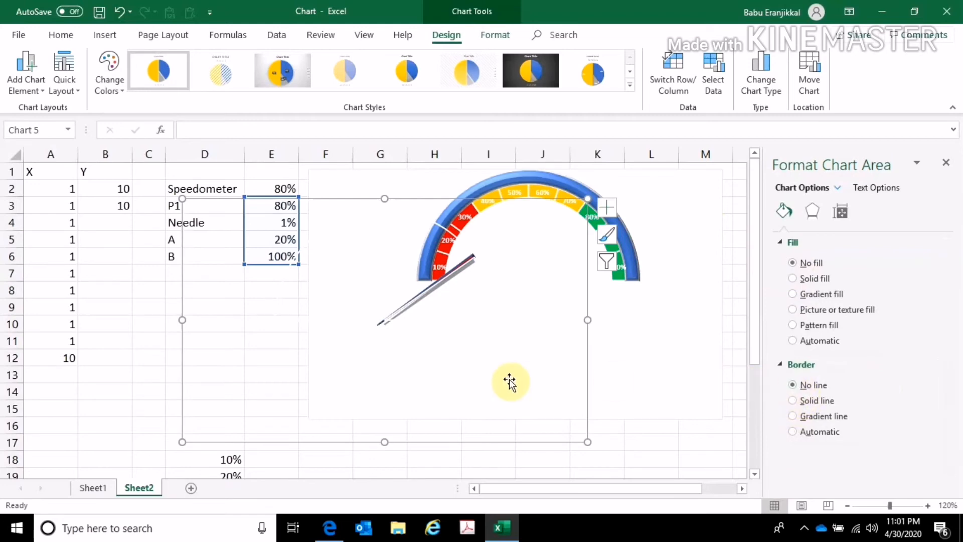
Move the needle chart over the gauge so the needle's pivot sits at the centre of the arc
click(313, 359)
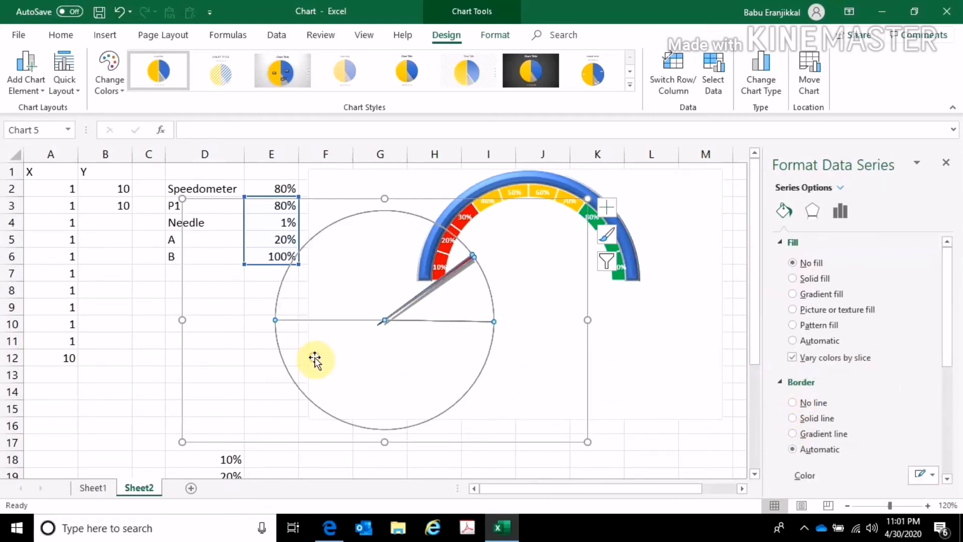
click(522, 439)
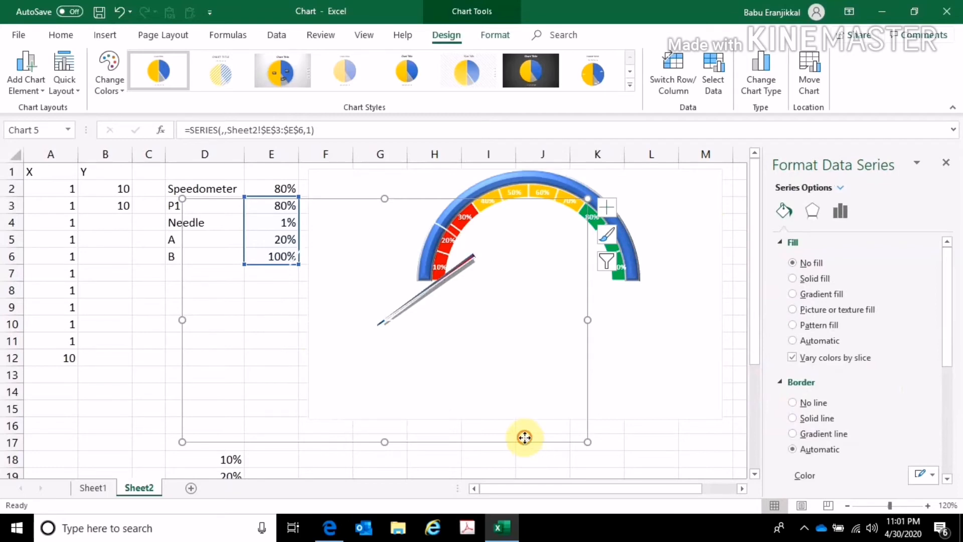
click(415, 396)
drag(503, 436, 635, 357)
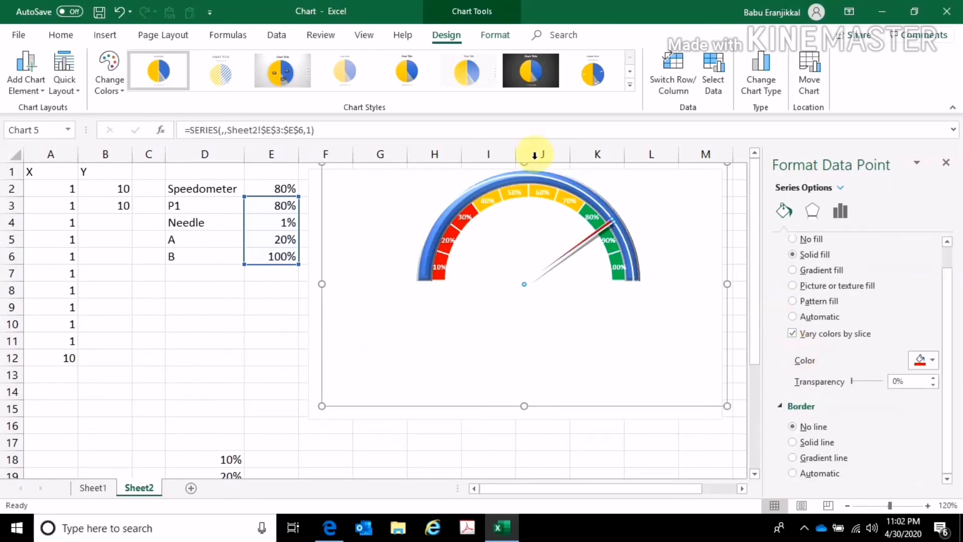
Test the needle with Speedometer values of 90% and 100% in cell E2
click(275, 187)
text(90)
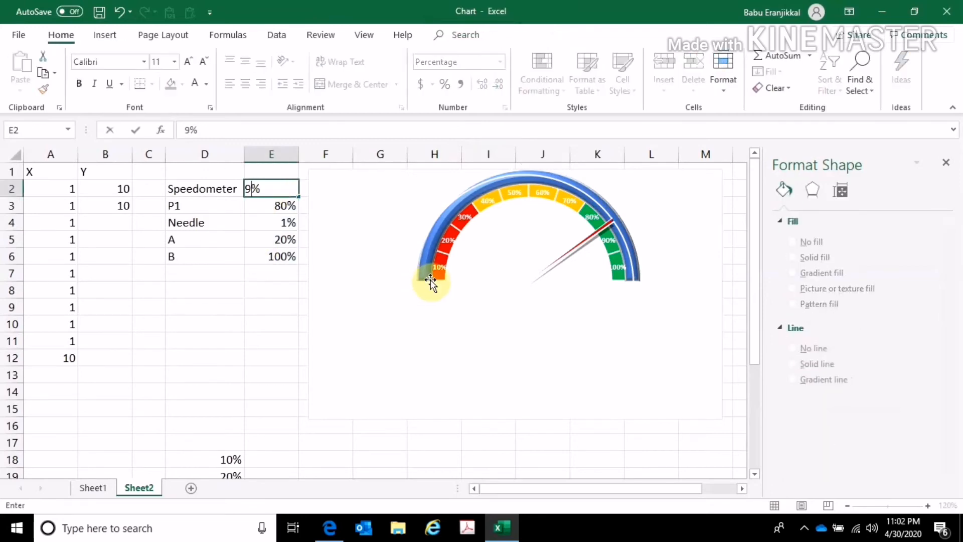
key(Return)
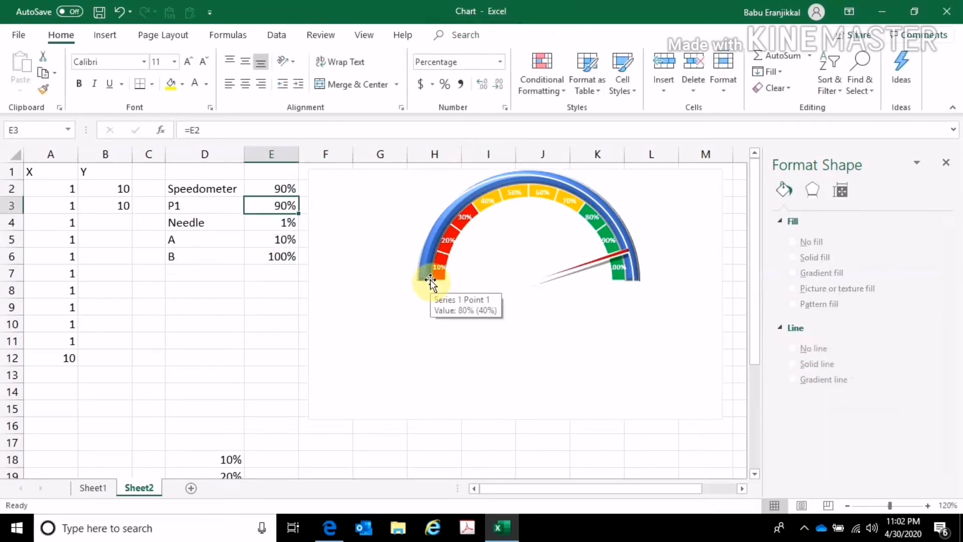
click(276, 189)
text(100)
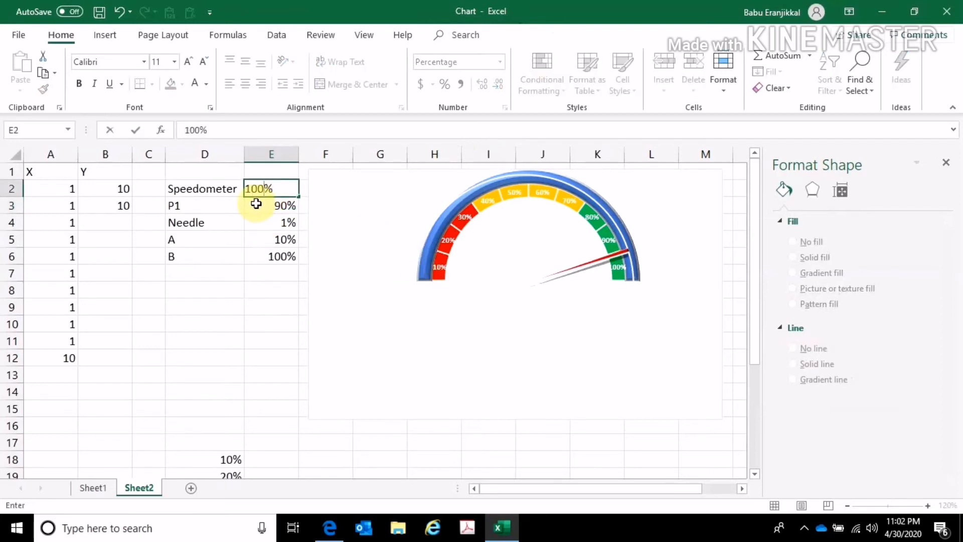
key(Return)
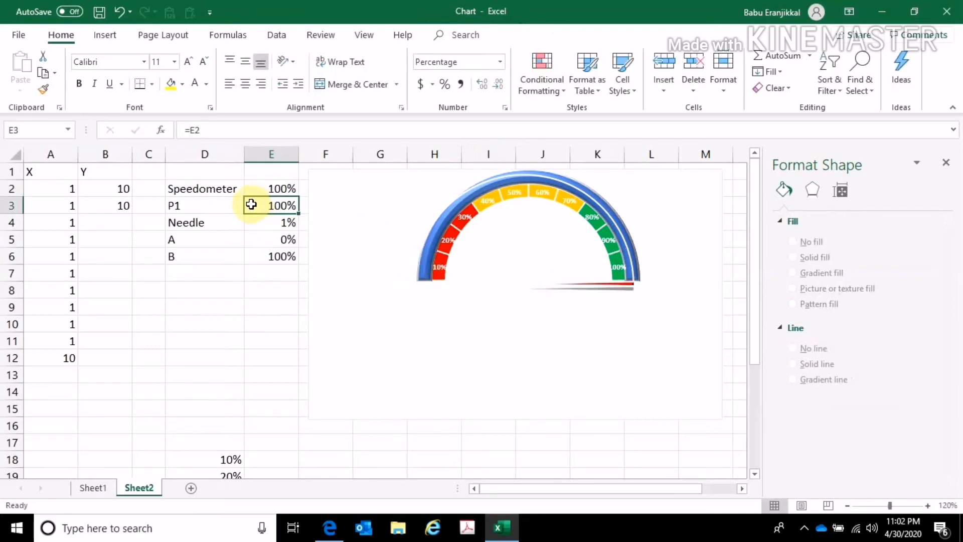
click(498, 301)
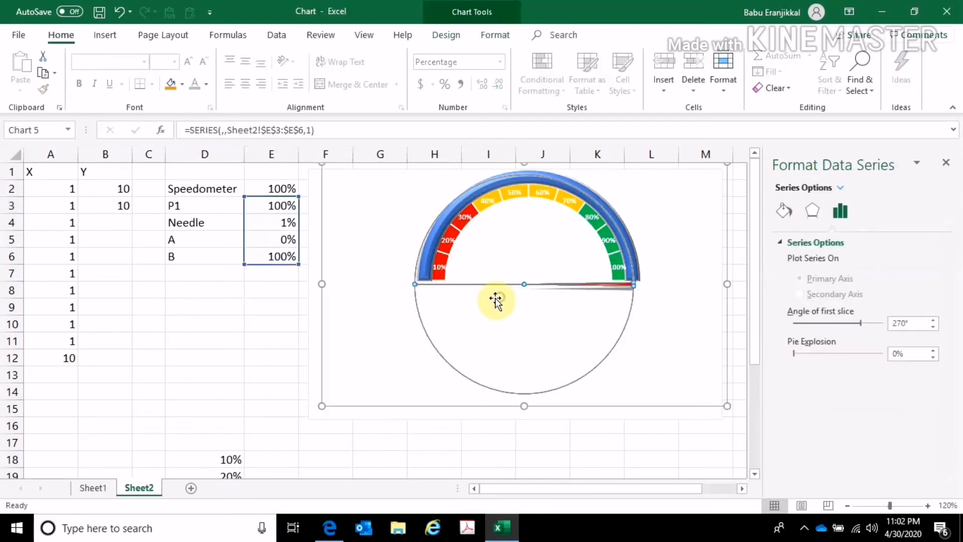
click(476, 399)
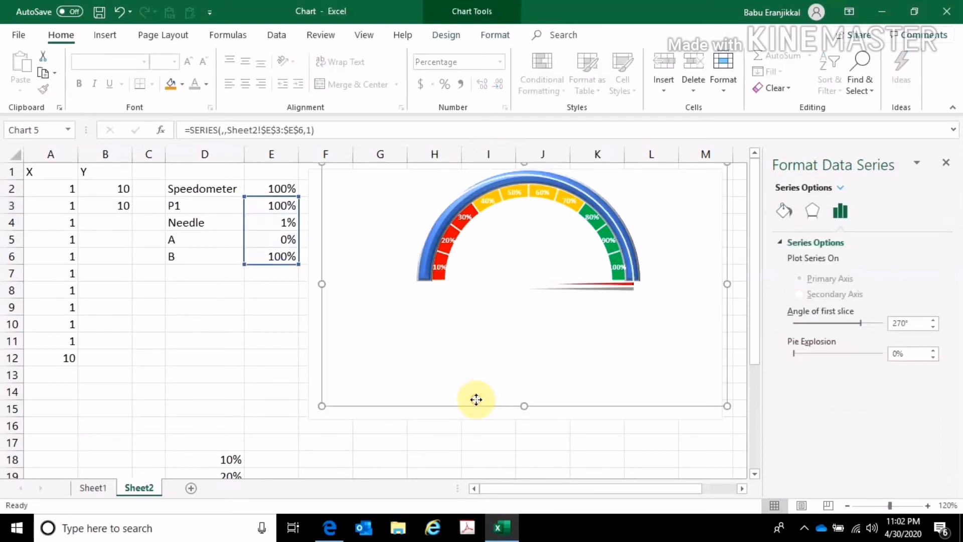
drag(476, 398, 475, 394)
click(243, 368)
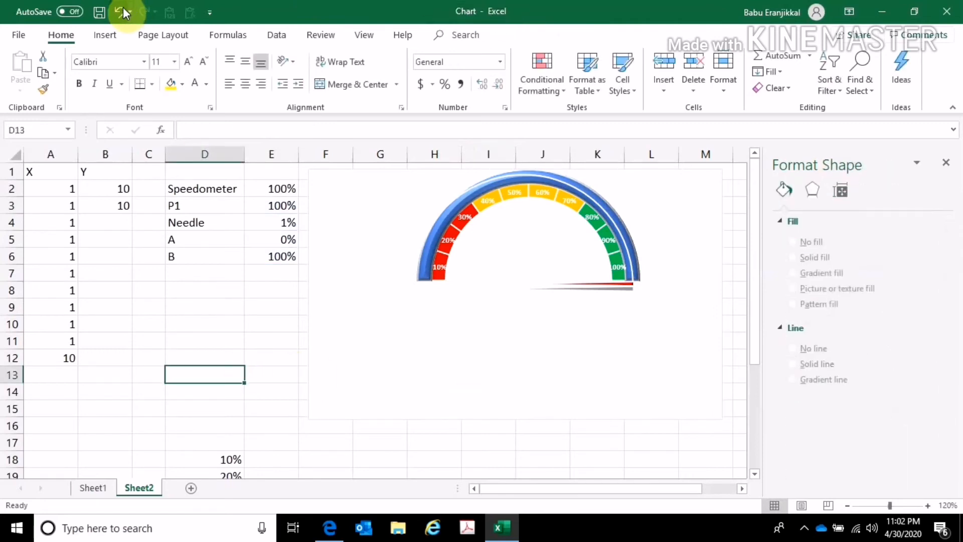
click(120, 10)
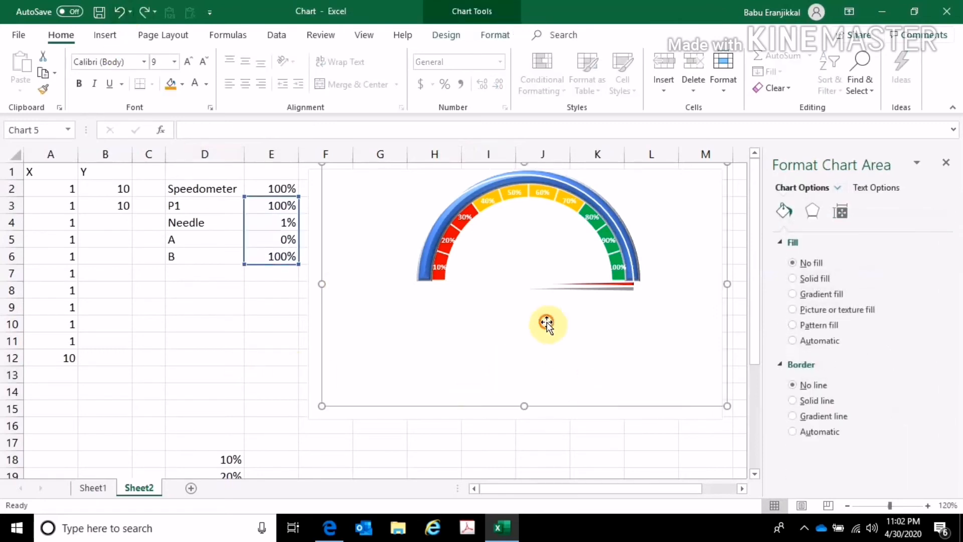
Nudge the needle chart slightly to the right to line it up with the gauge's rim
click(526, 332)
click(430, 393)
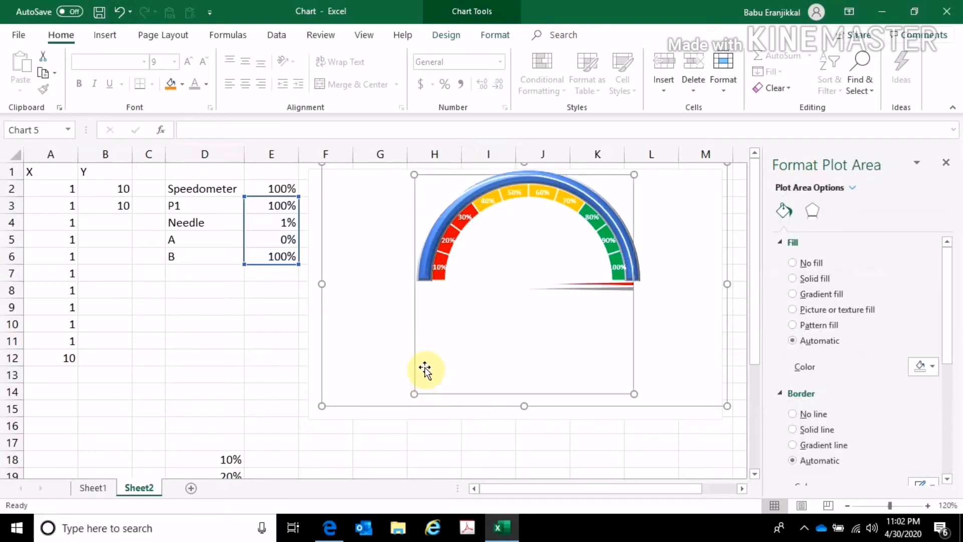
click(282, 333)
click(473, 301)
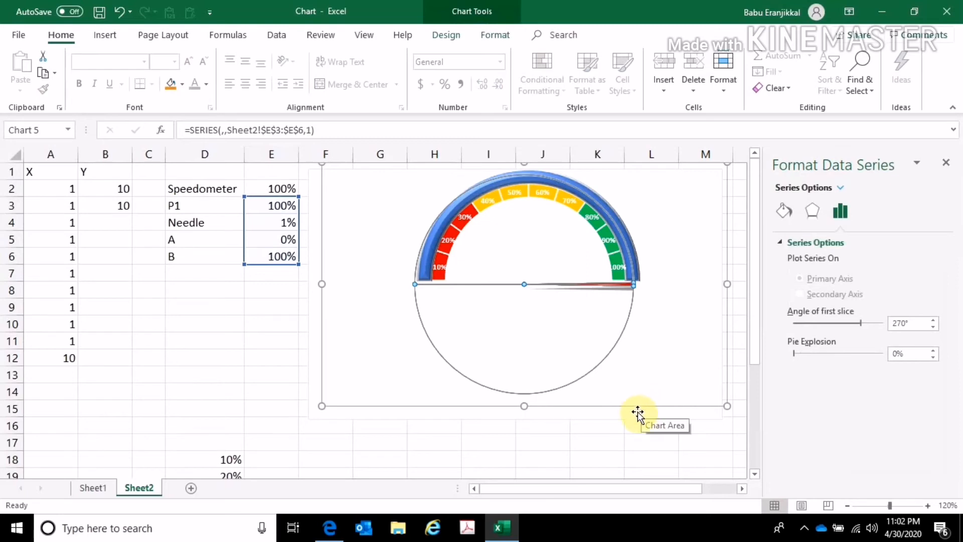
click(653, 390)
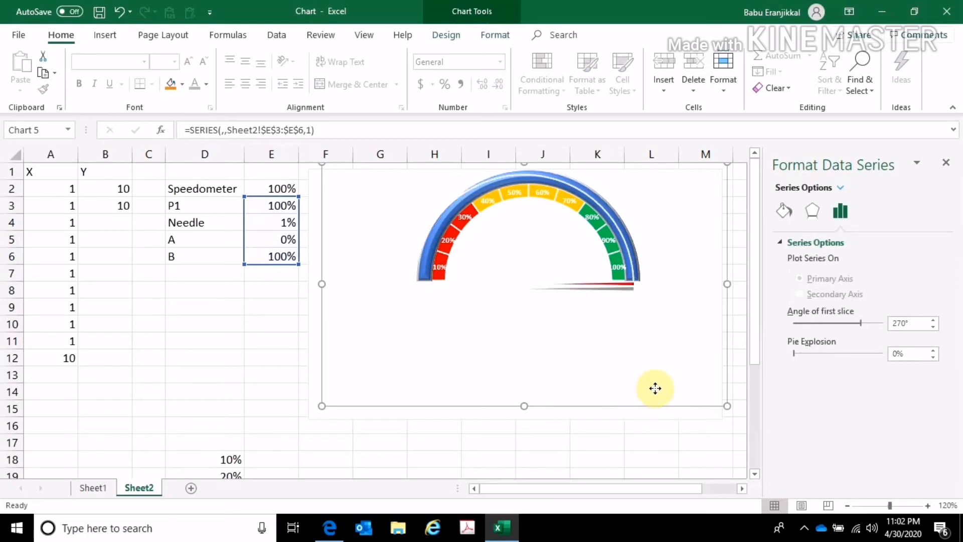
mouse_move(654, 388)
mouse_down()
mouse_move(653, 369)
mouse_move(659, 388)
mouse_up()
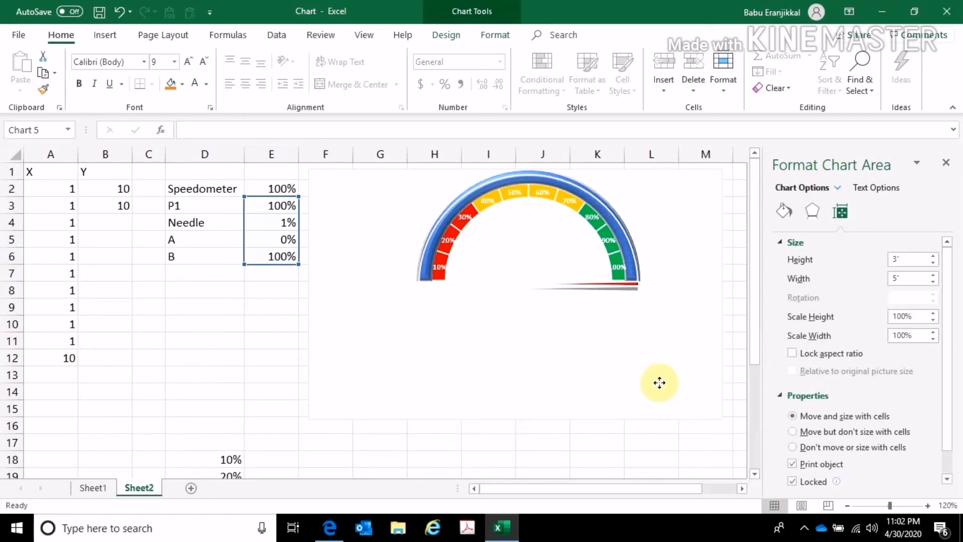
drag(659, 383, 657, 385)
Set the Speedometer value in cell E2 to 90%
click(268, 189)
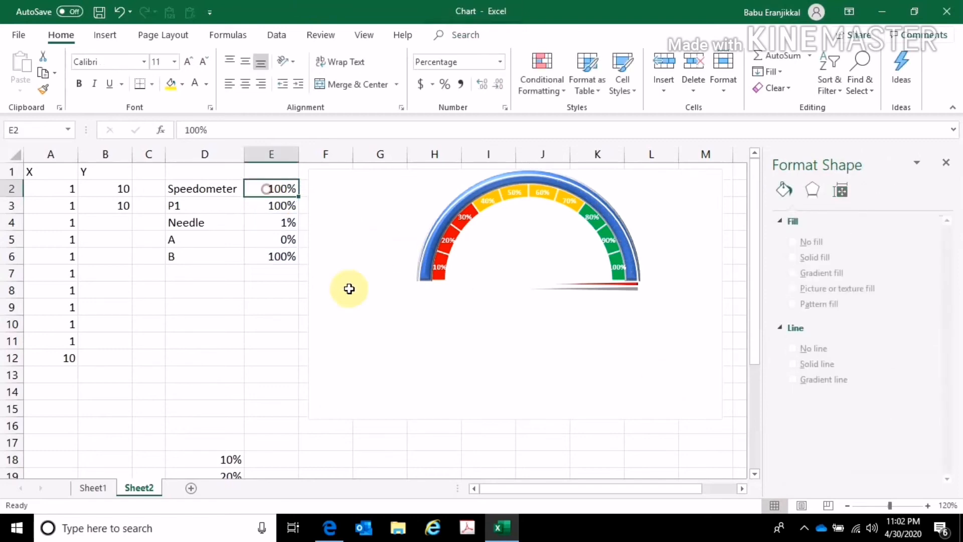
text(90)
key(Return)
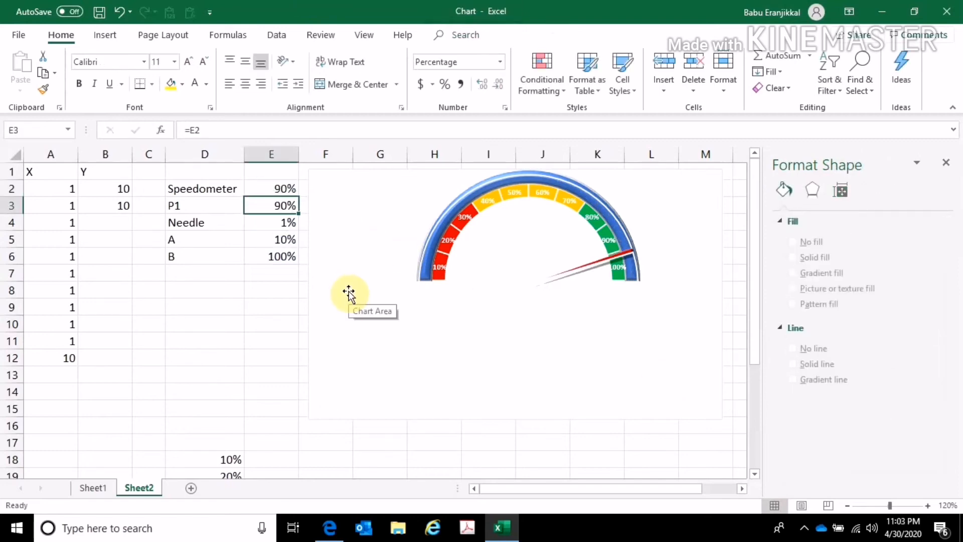
Shift the needle chart slightly back to the left over the gauge
click(507, 386)
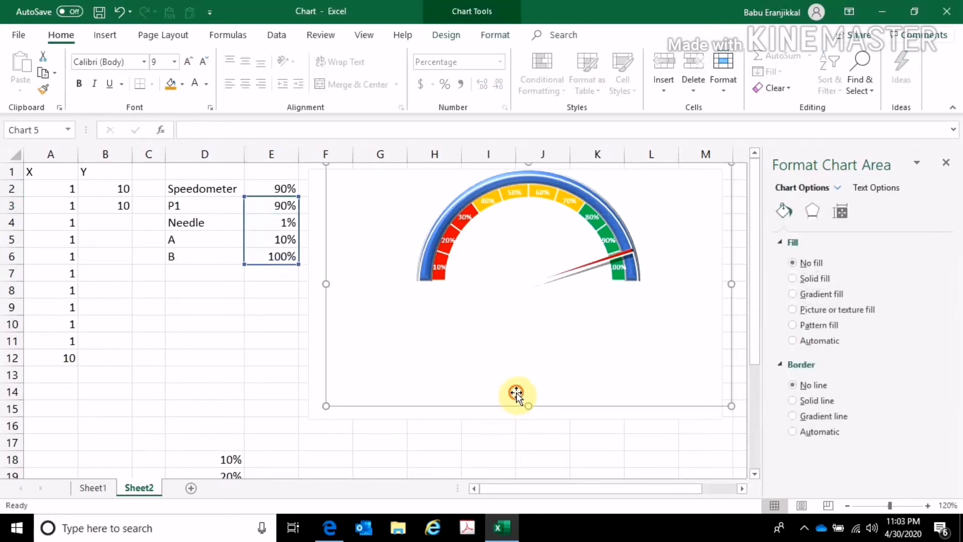
click(515, 391)
click(623, 390)
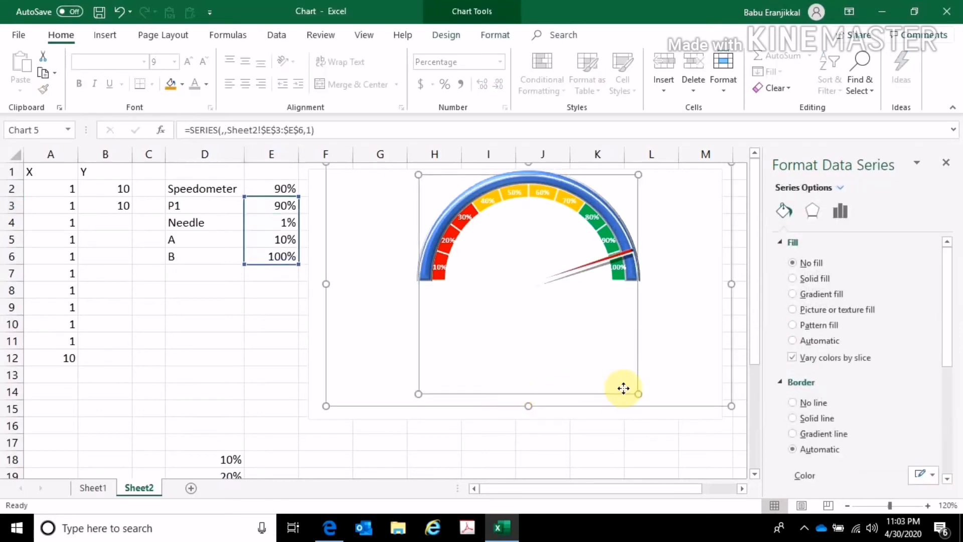
click(624, 387)
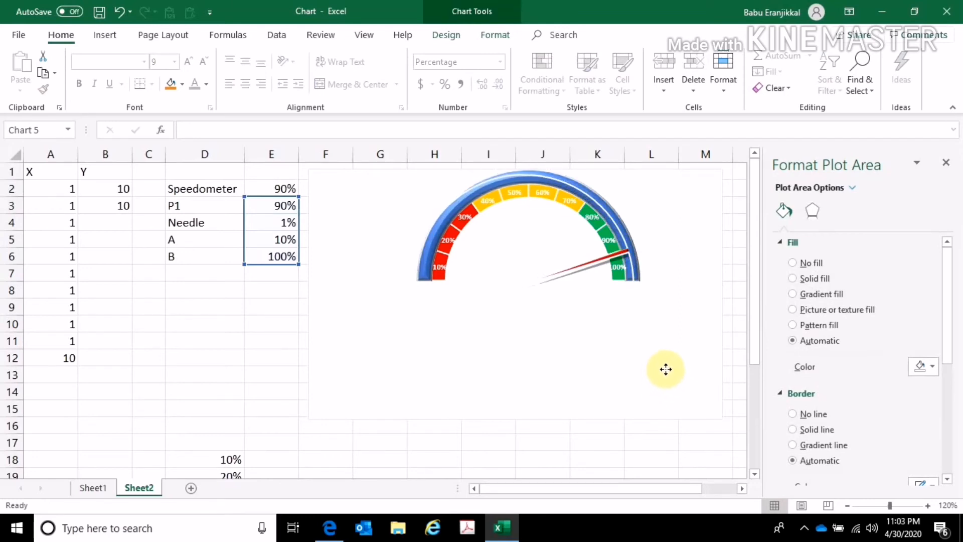
click(667, 373)
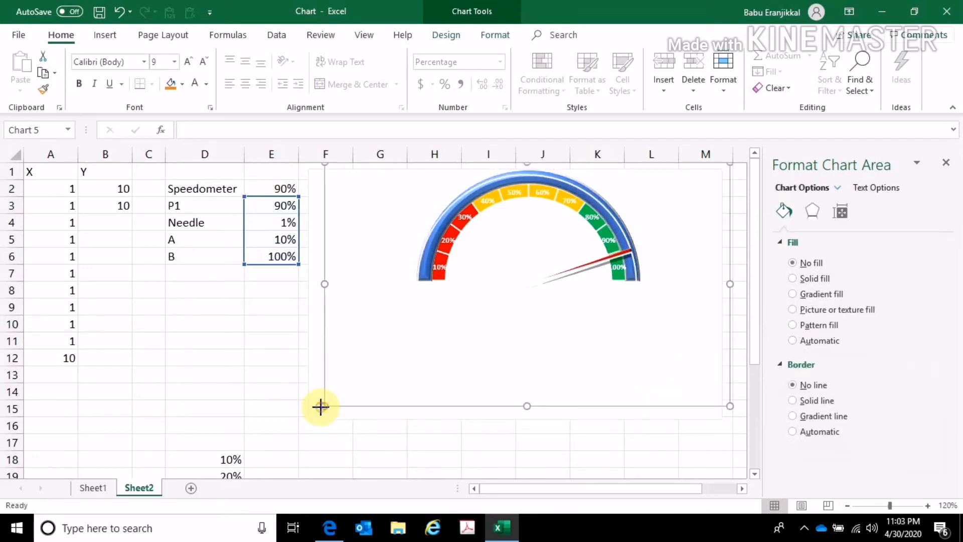
Enlarge the needle chart slightly from its lower-left corner and shift its plot area up and right to match the gauge arc
drag(321, 406, 314, 409)
click(621, 374)
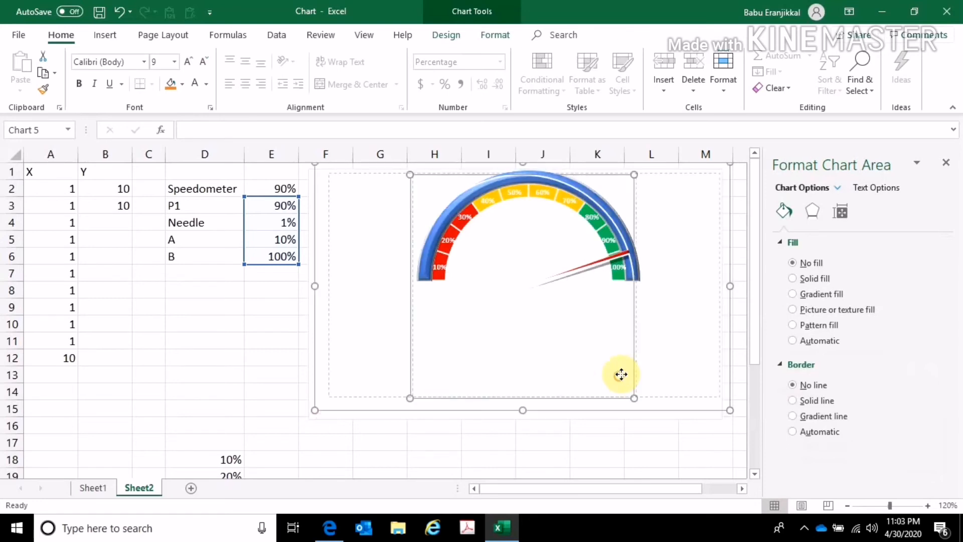
drag(621, 374, 624, 371)
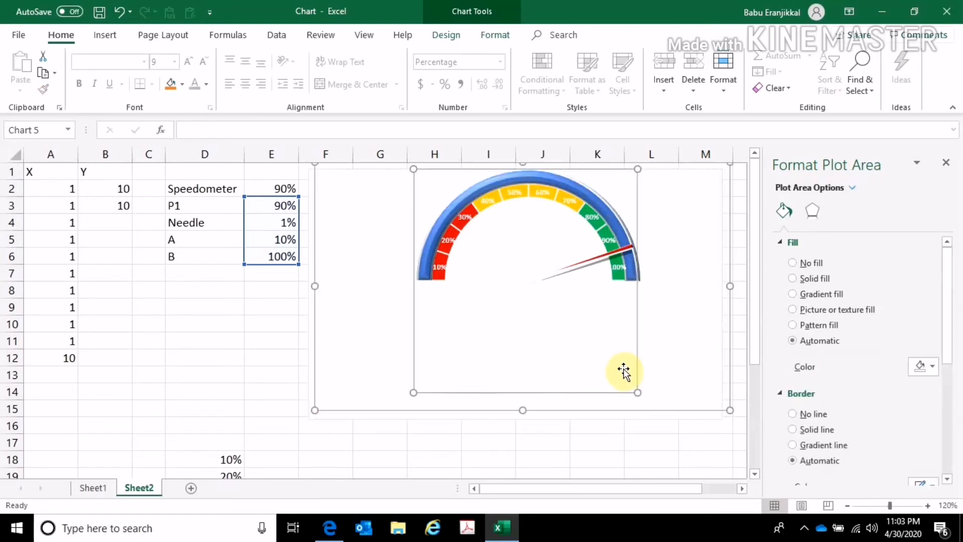
Test the needle by setting the Speedometer value in cell E2 to 80% and after that to 0%
click(280, 189)
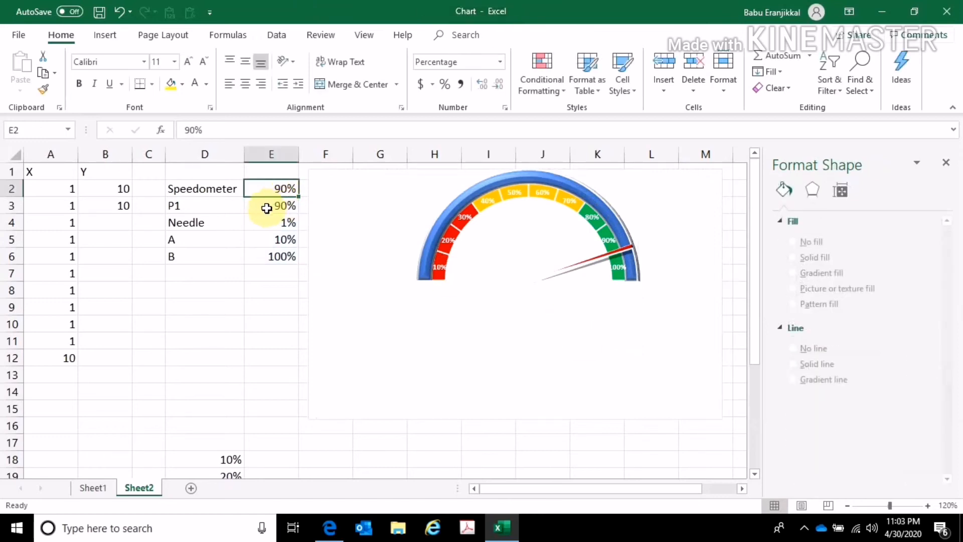
text(80)
key(Return)
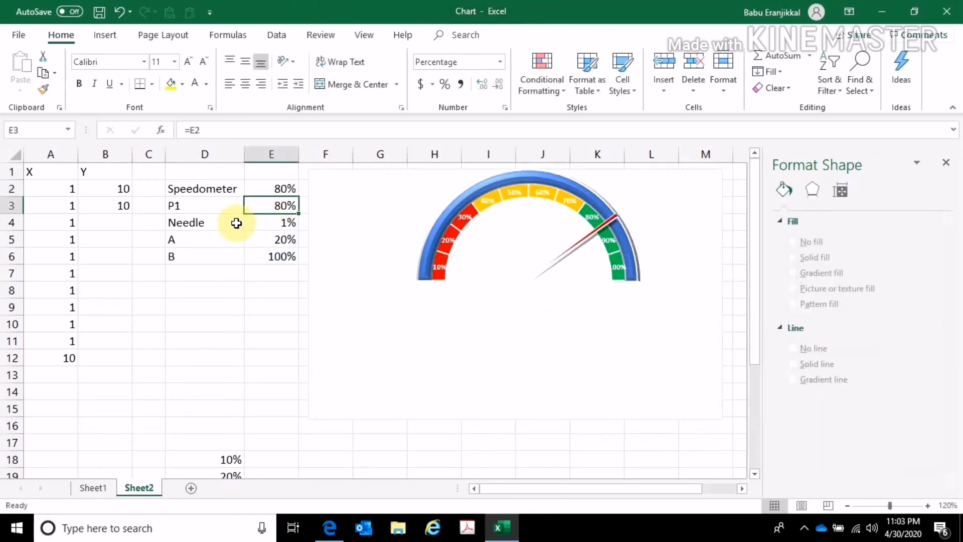
click(258, 189)
text(0)
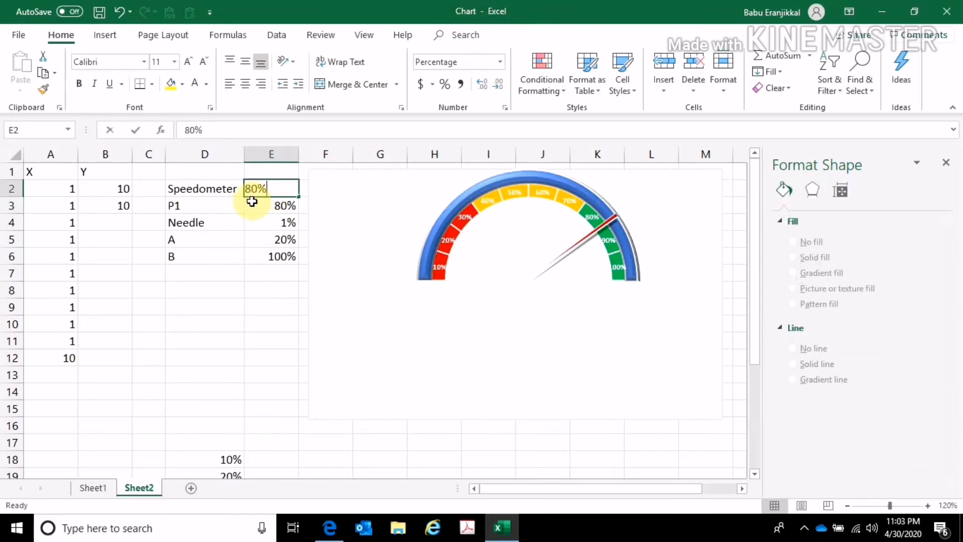
key(Return)
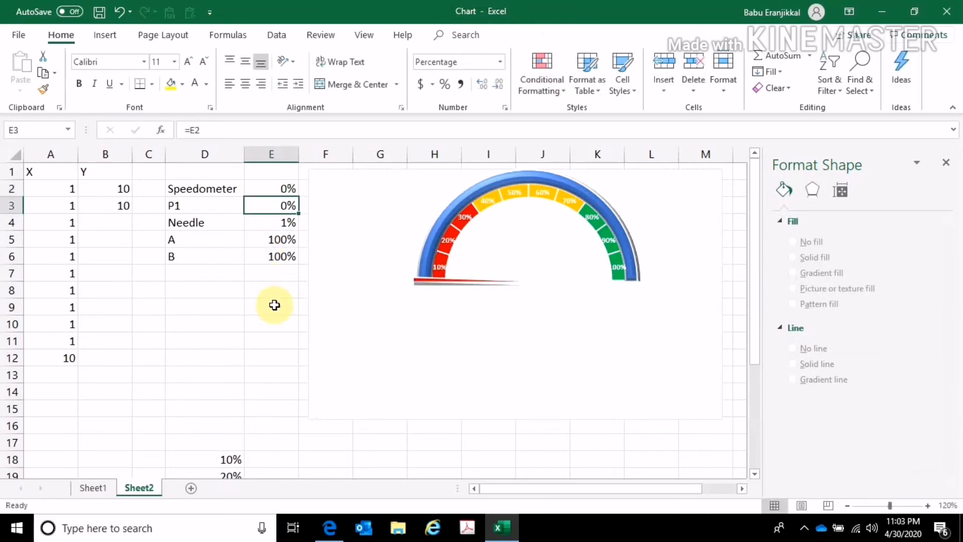
Check that the needle chart's area is set to No fill and No line
click(194, 328)
click(455, 348)
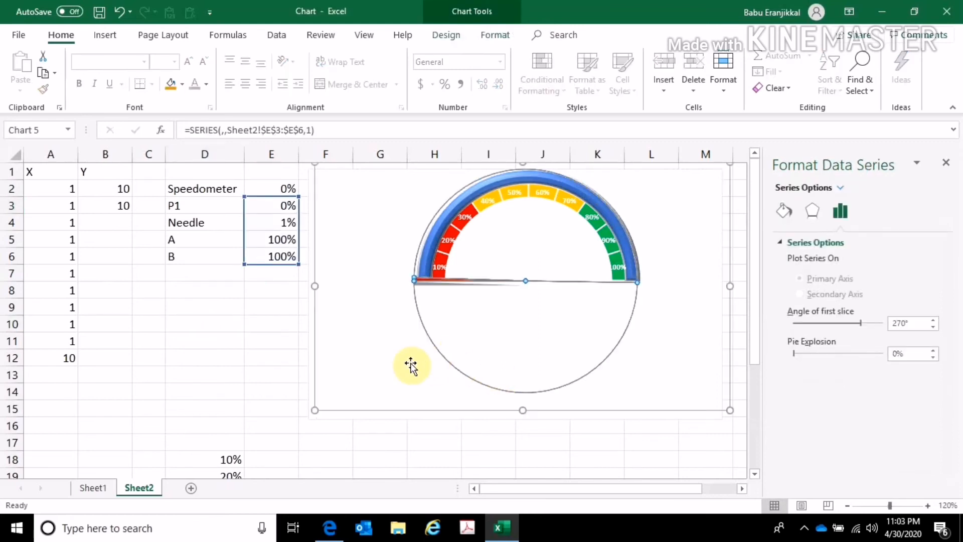
click(329, 317)
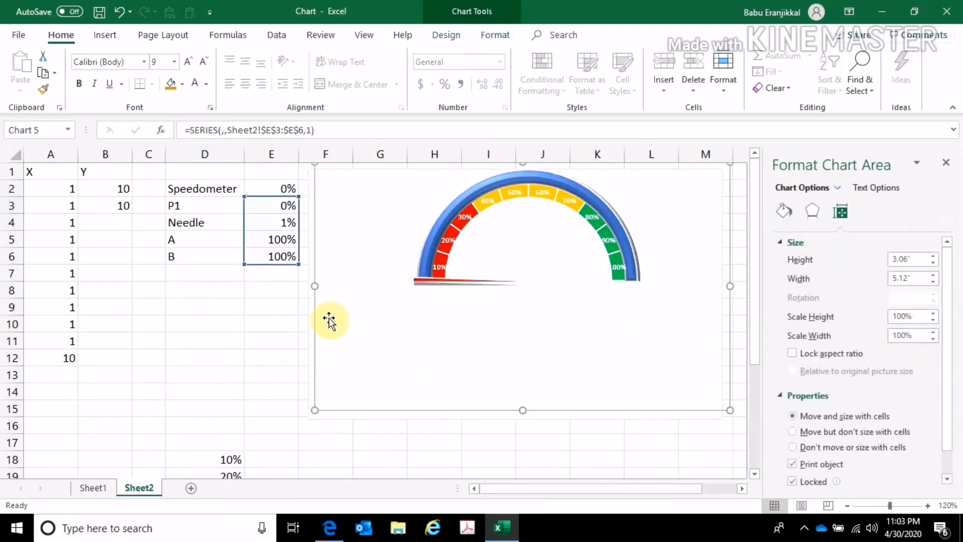
click(783, 211)
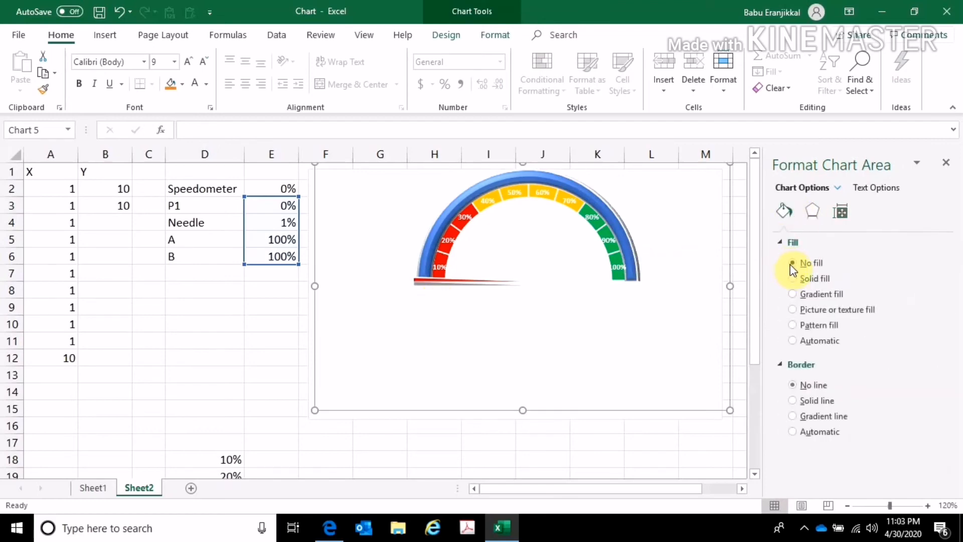
click(793, 383)
Hide the gridlines on the Sheet2 worksheet
click(364, 35)
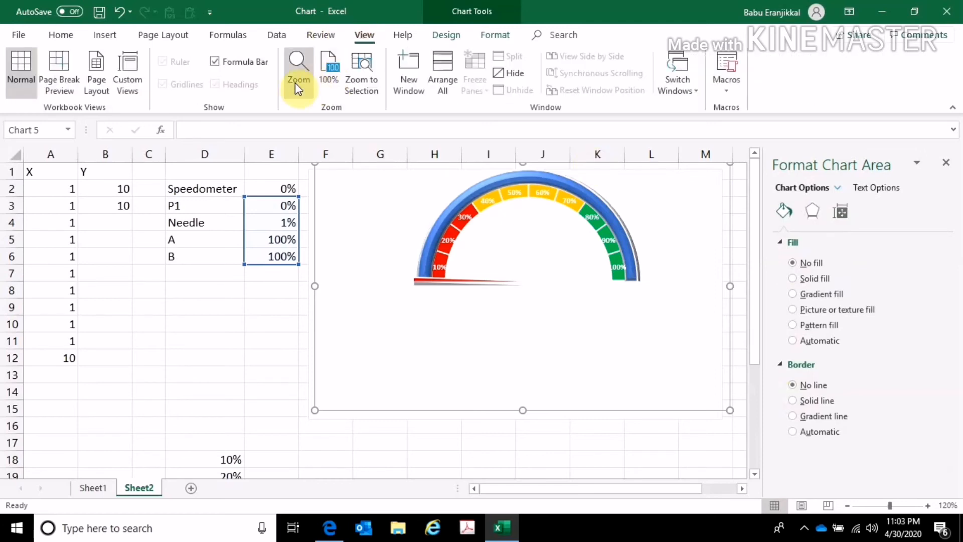
click(150, 257)
click(183, 85)
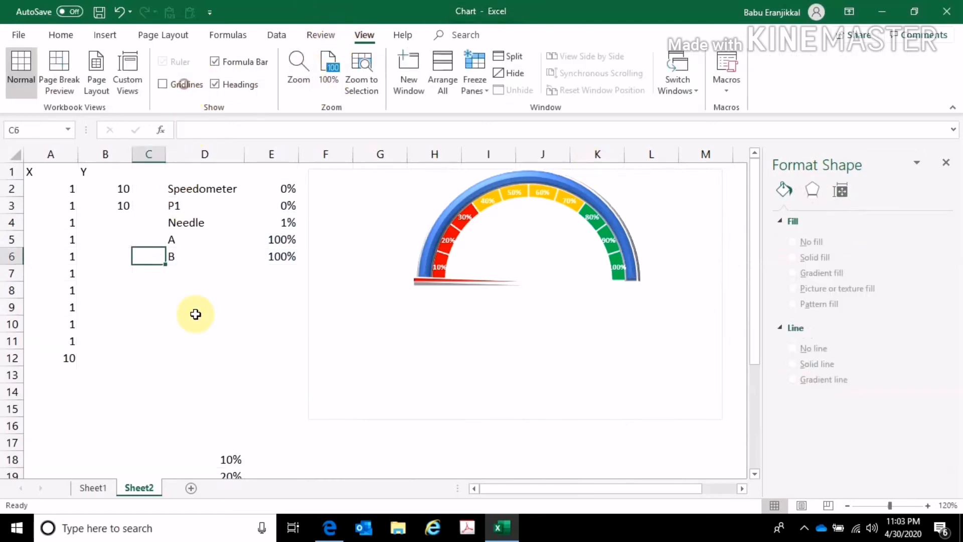
click(338, 341)
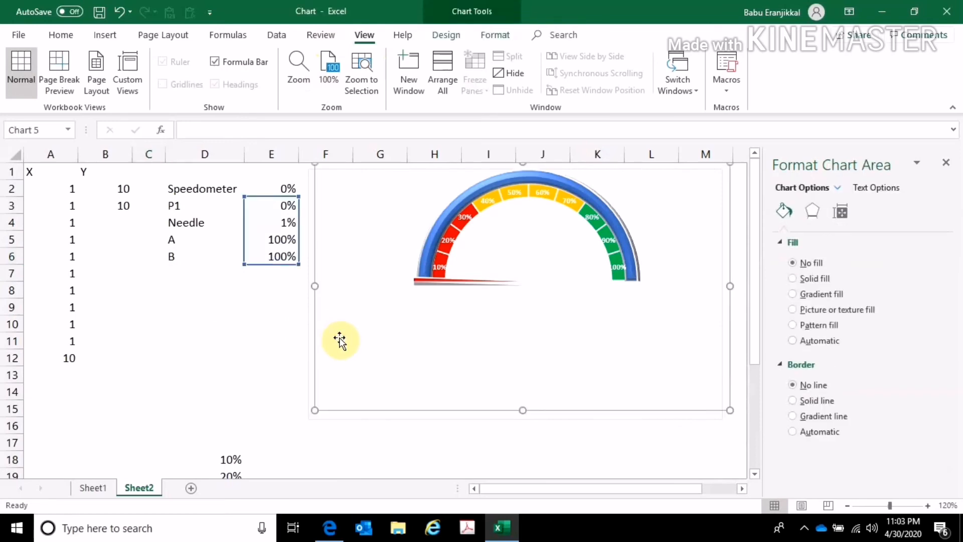
click(584, 276)
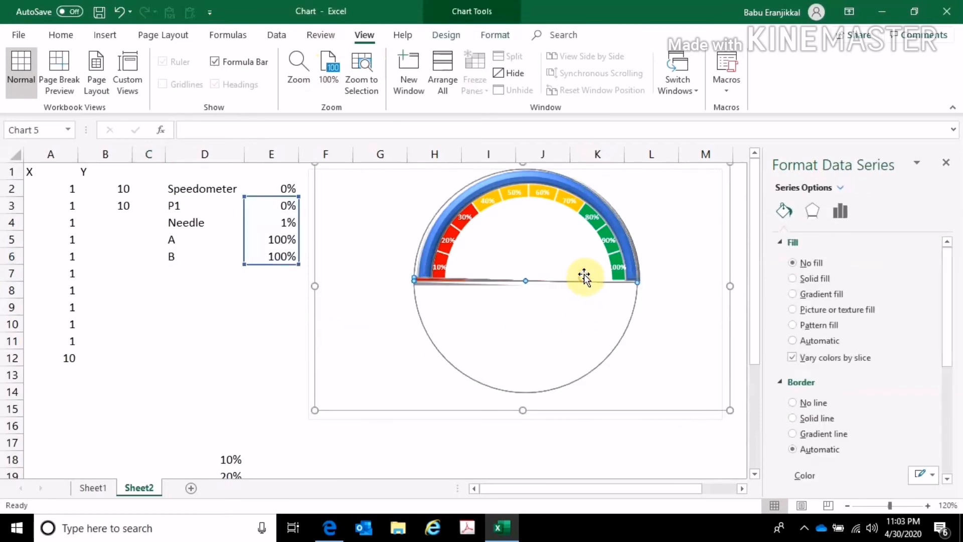
click(655, 234)
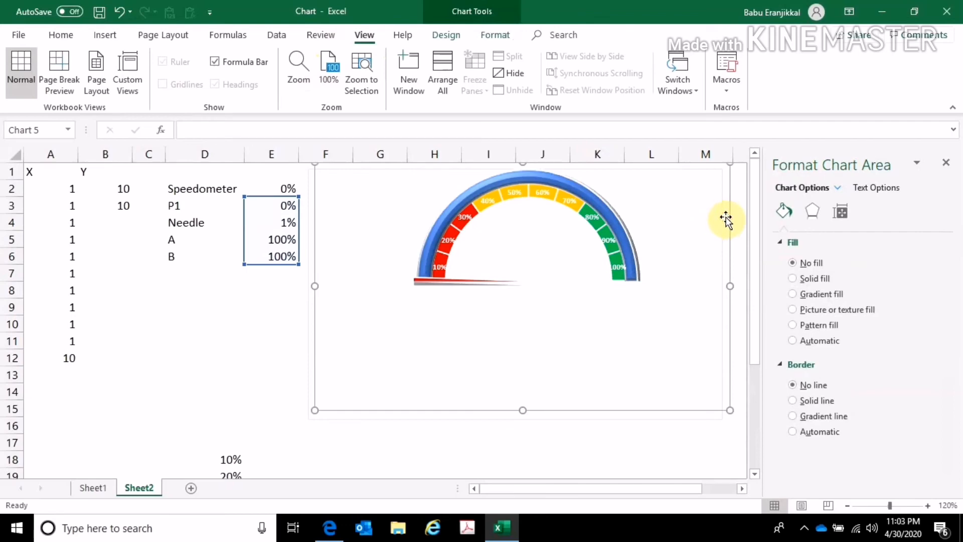
click(236, 344)
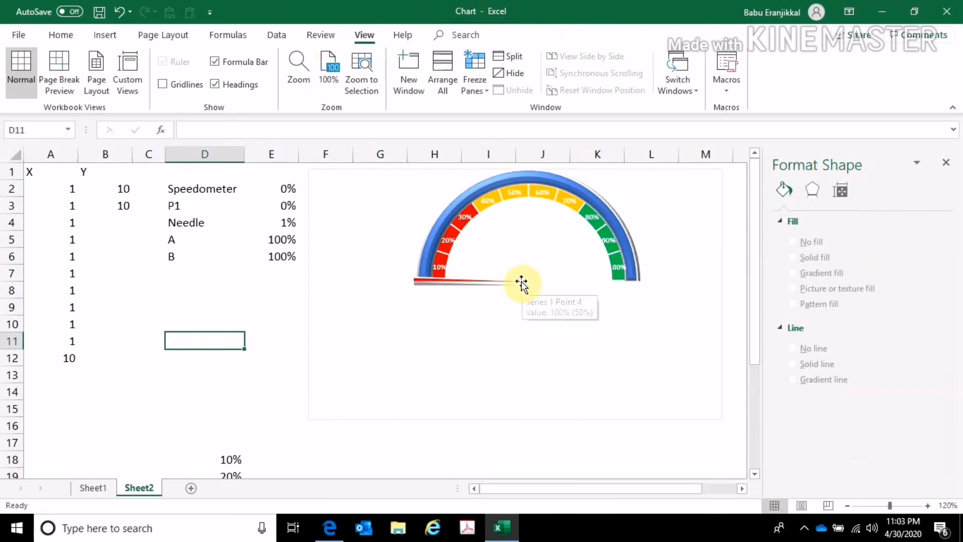
Draw an oval about 0.48" wide and 0.24" high at the needle's pivot and fill it solid black
click(103, 35)
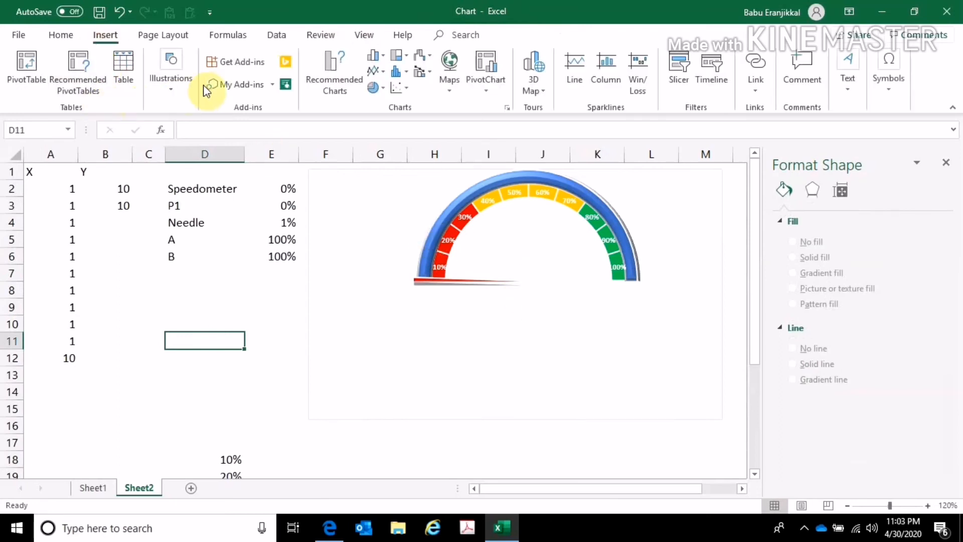
click(169, 85)
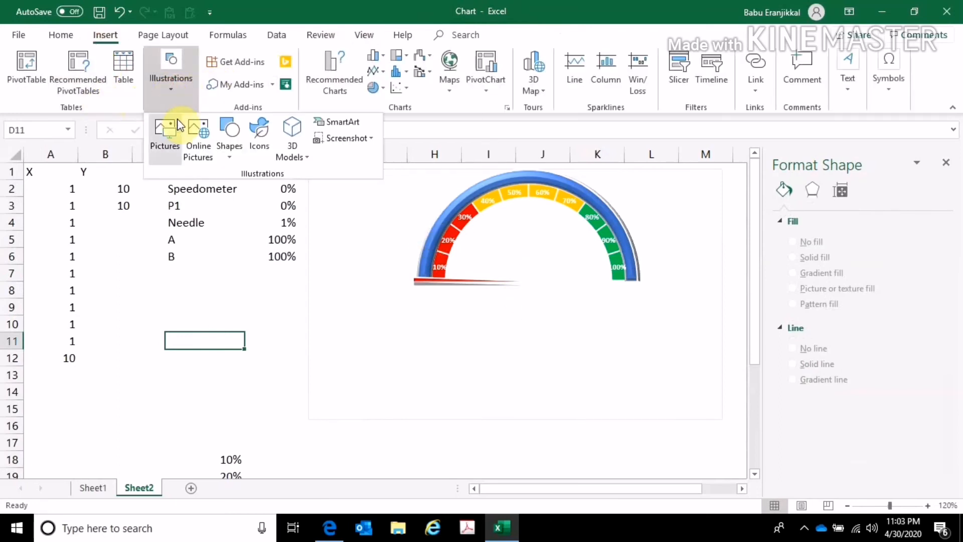
click(227, 145)
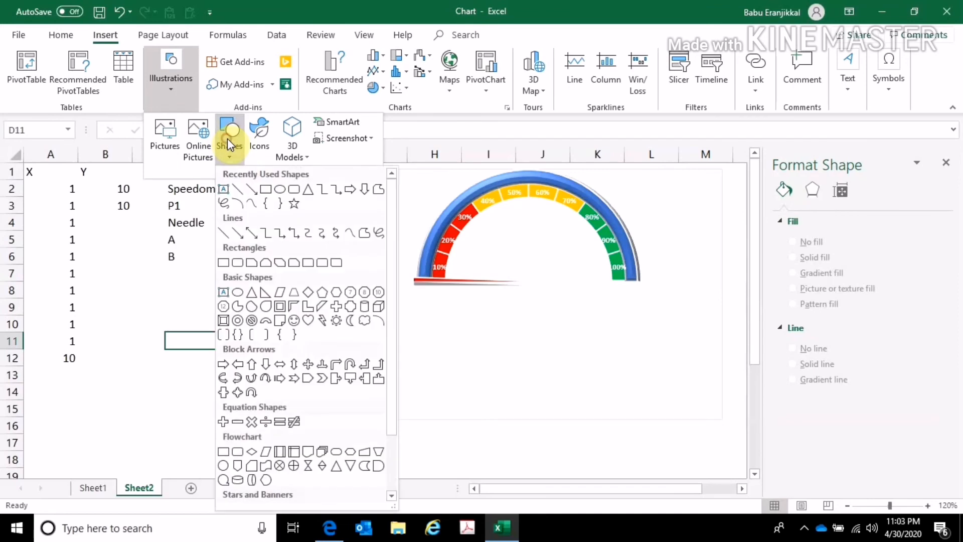
click(274, 189)
mouse_move(516, 272)
mouse_down()
mouse_move(524, 295)
mouse_move(555, 292)
mouse_up()
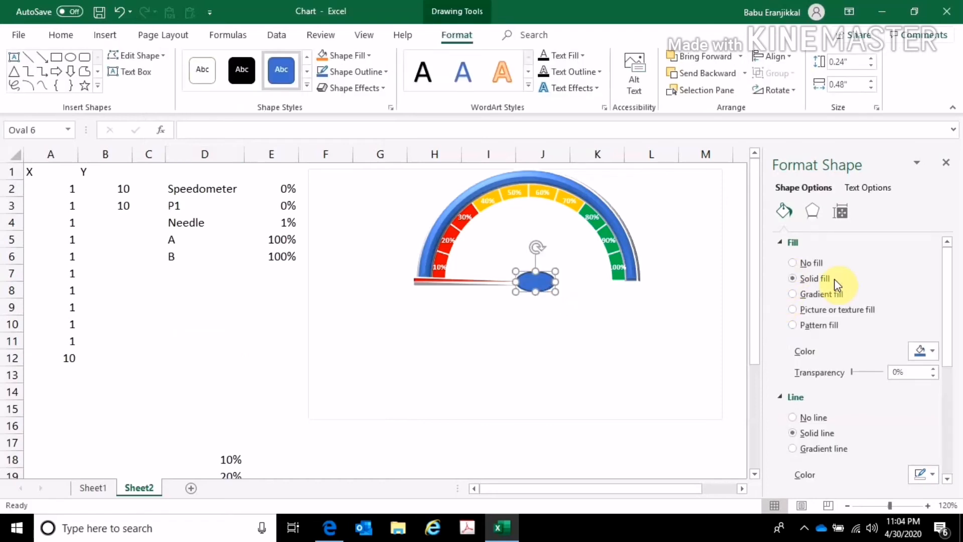
click(928, 351)
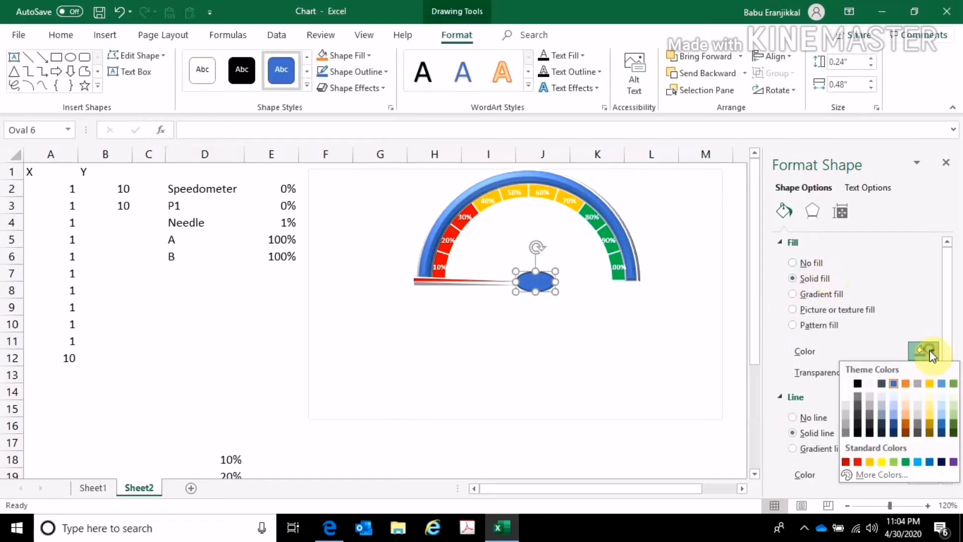
click(857, 383)
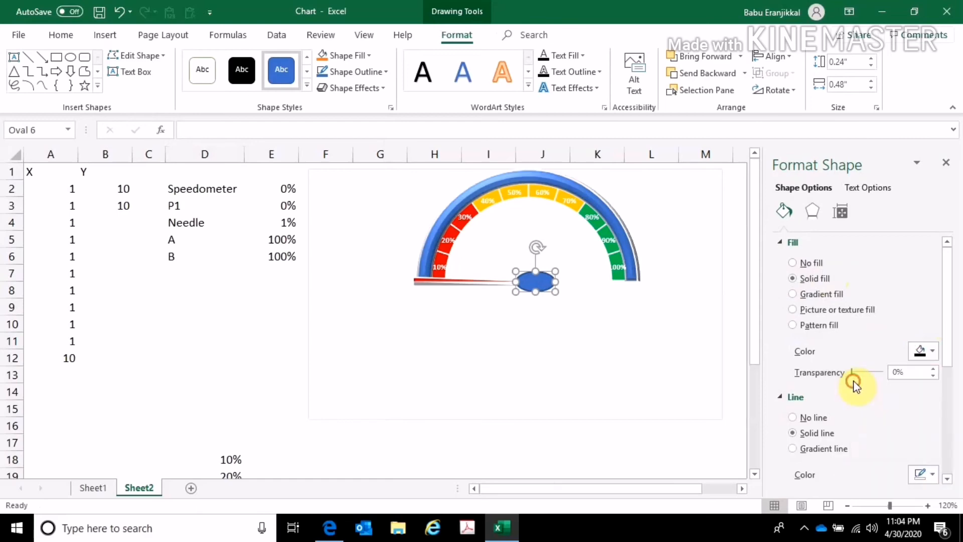
Link the black oval's text to cell E3 with =$E$3 and enlarge the oval to about 0.69" by 0.32"
click(187, 132)
text(=)
click(285, 206)
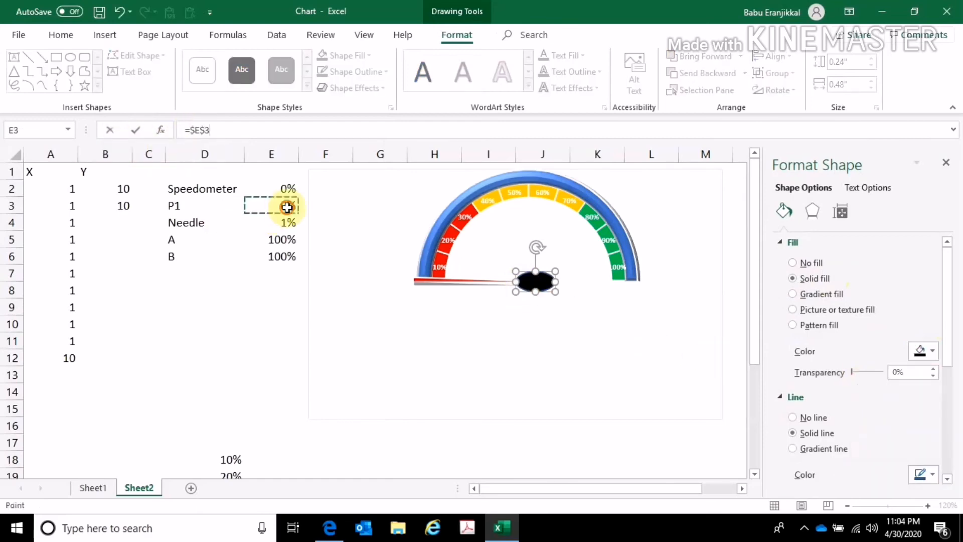
key(Return)
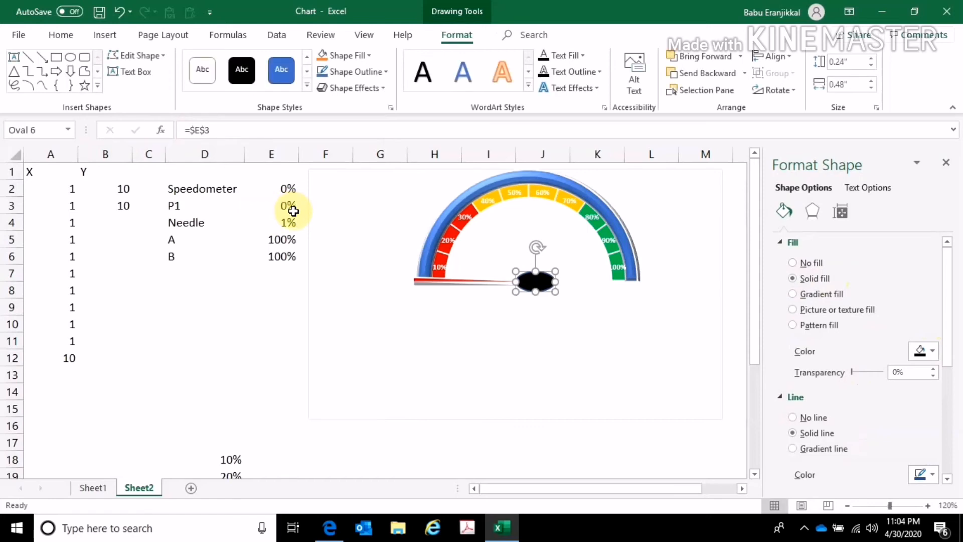
drag(555, 291, 573, 298)
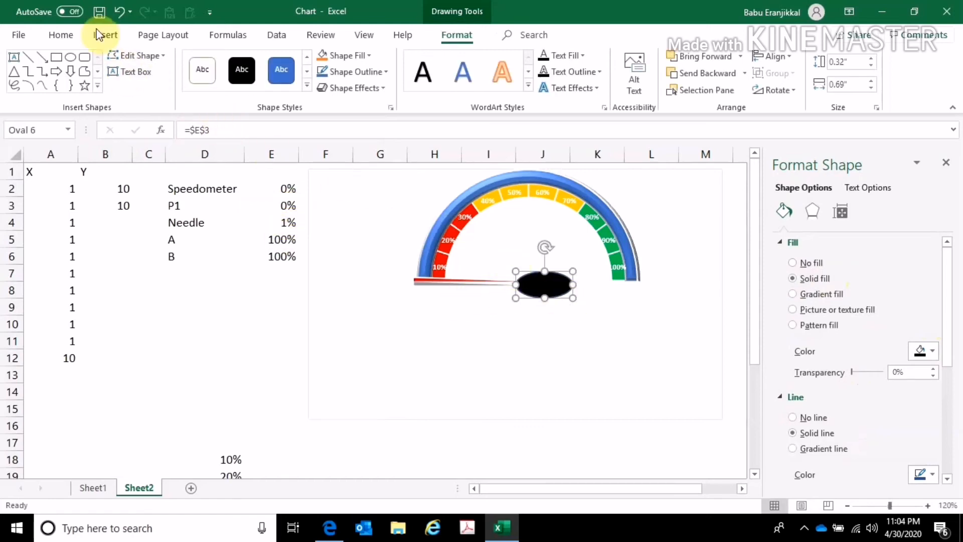
Set the Speedometer value in cell E2 to 10%
click(61, 35)
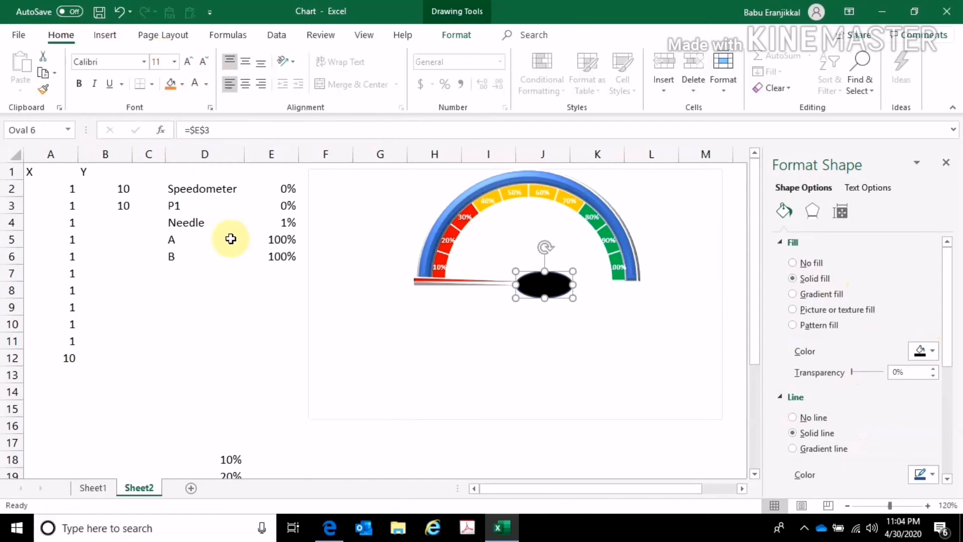
click(278, 190)
text(10)
key(Return)
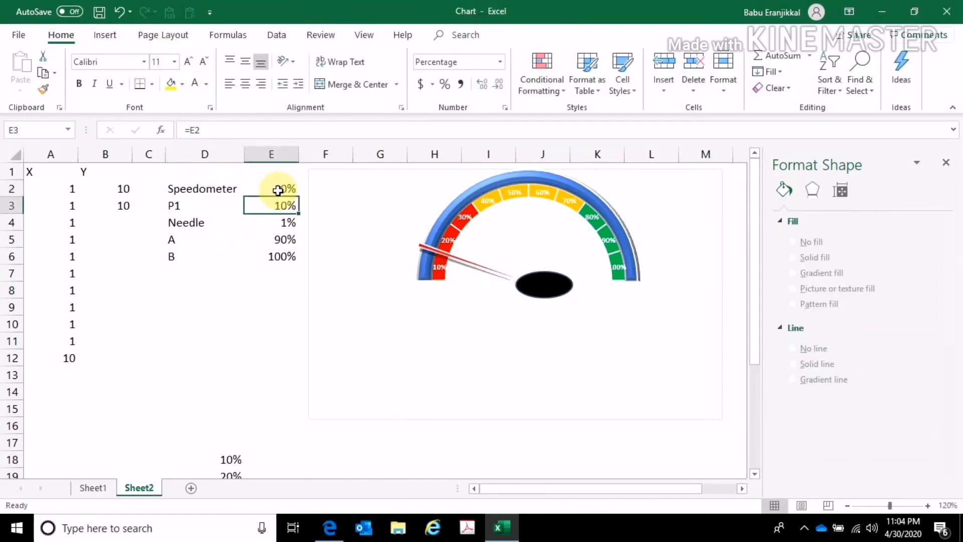
Enlarge the black oval slightly so its percentage text fits, and format that text bold at size 10
click(537, 280)
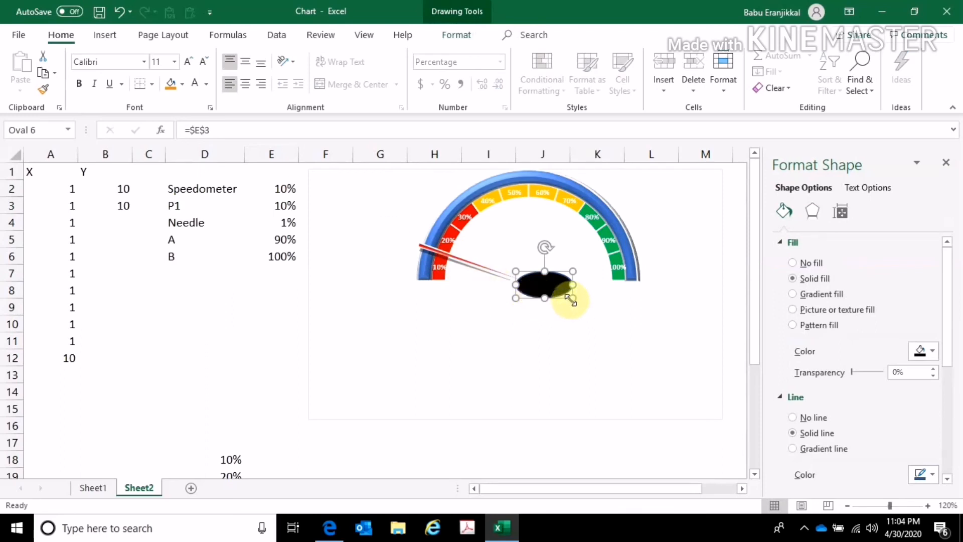
drag(570, 300, 578, 302)
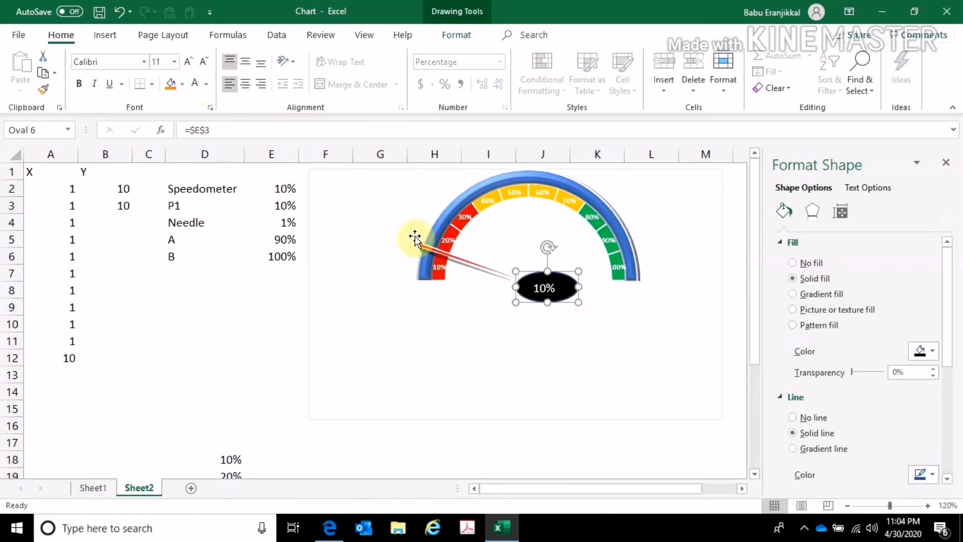
click(202, 62)
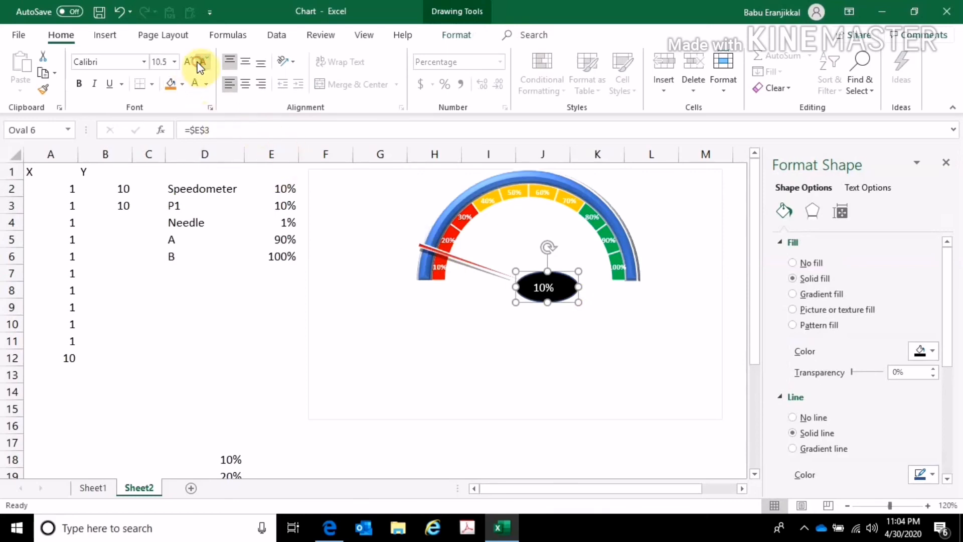
click(78, 83)
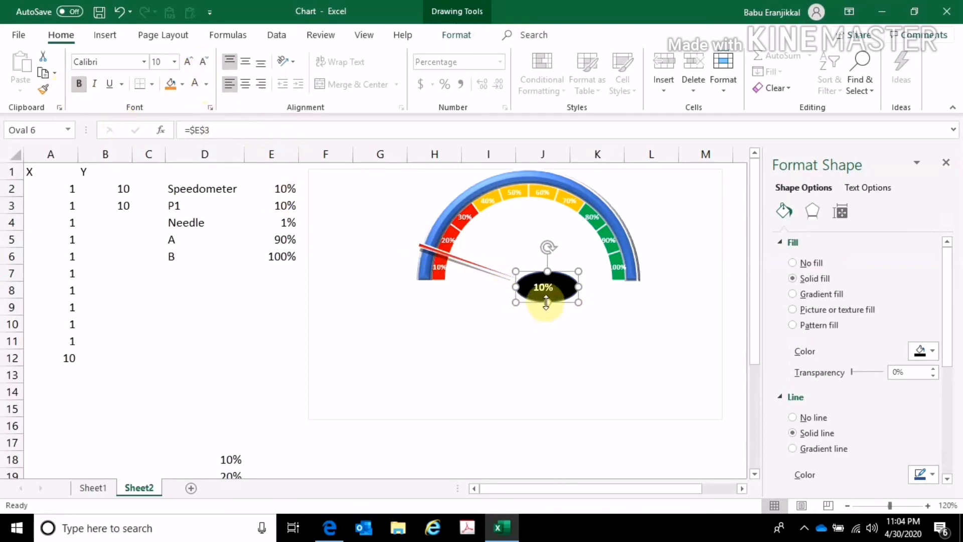
Move the black oval to just below the needle's pivot, centered under the gauge, and close the formatting pane
mouse_move(544, 286)
mouse_down()
mouse_move(544, 299)
mouse_move(555, 288)
mouse_move(546, 318)
mouse_move(547, 293)
mouse_up()
click(511, 346)
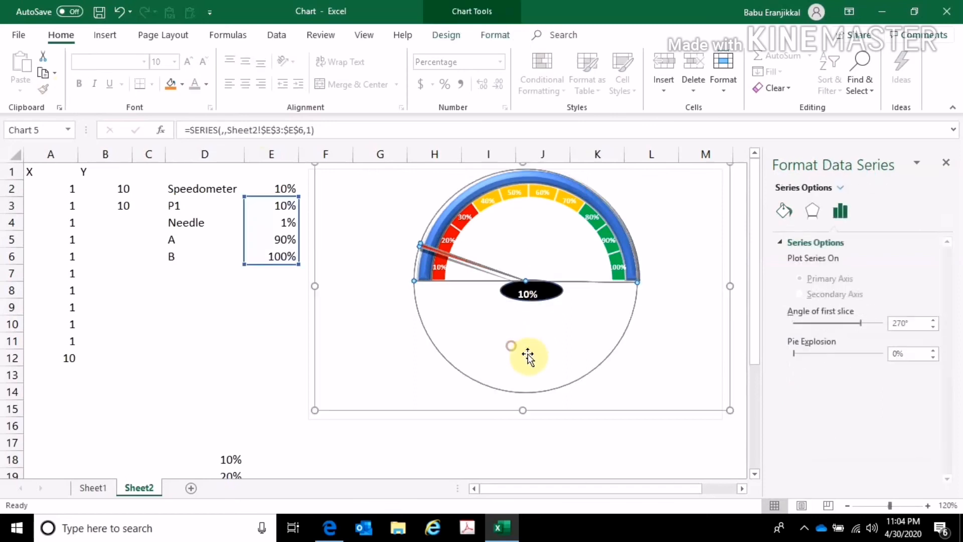
click(213, 307)
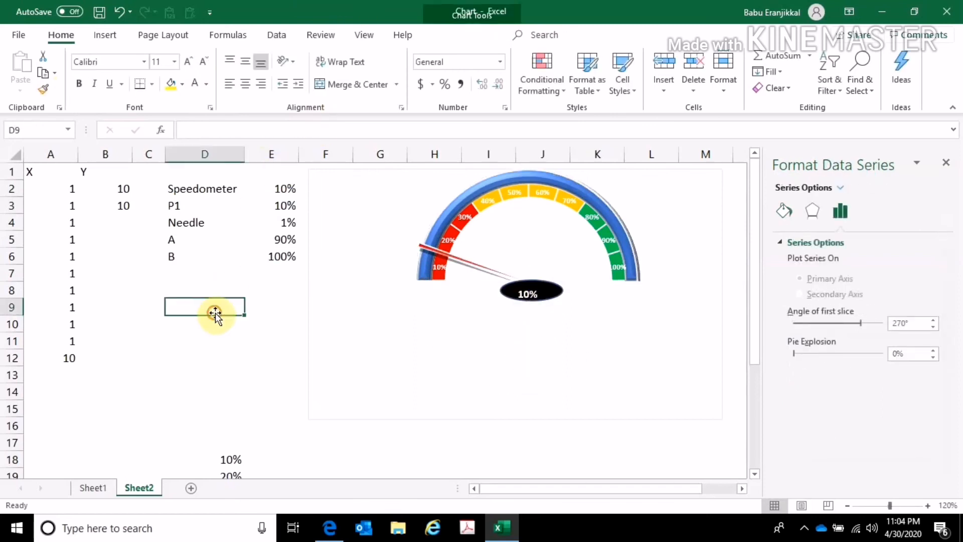
click(945, 163)
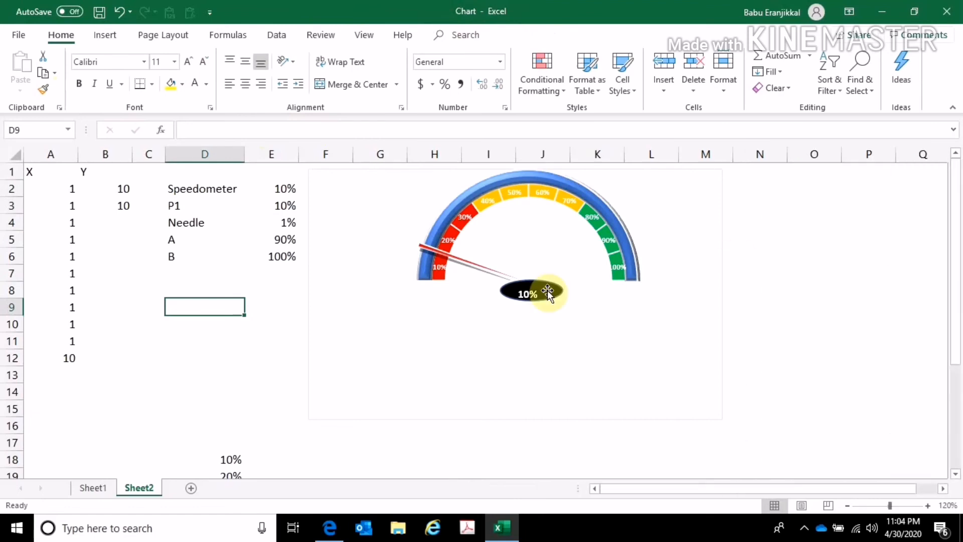
Group the needle chart, the colored gauge chart and the black percentage oval into one object
click(350, 194)
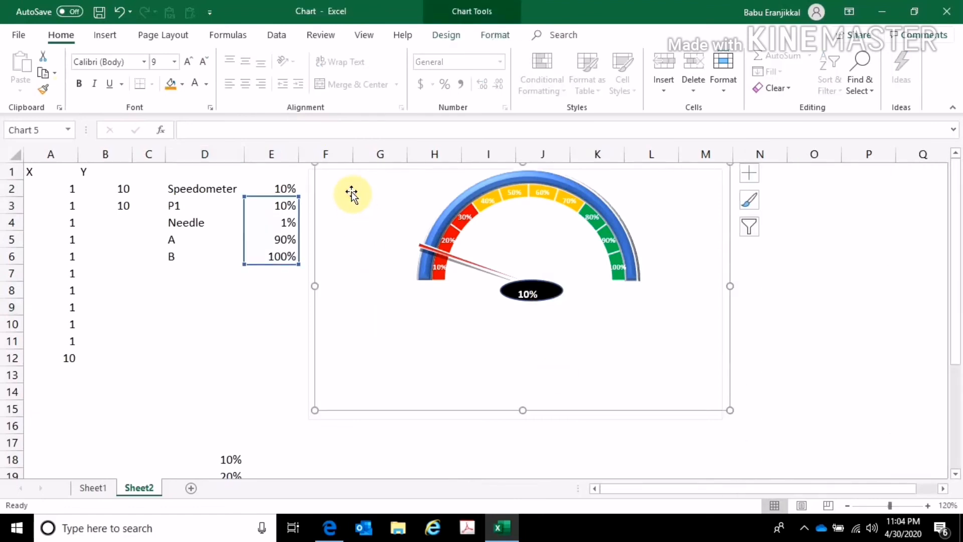
click(451, 197)
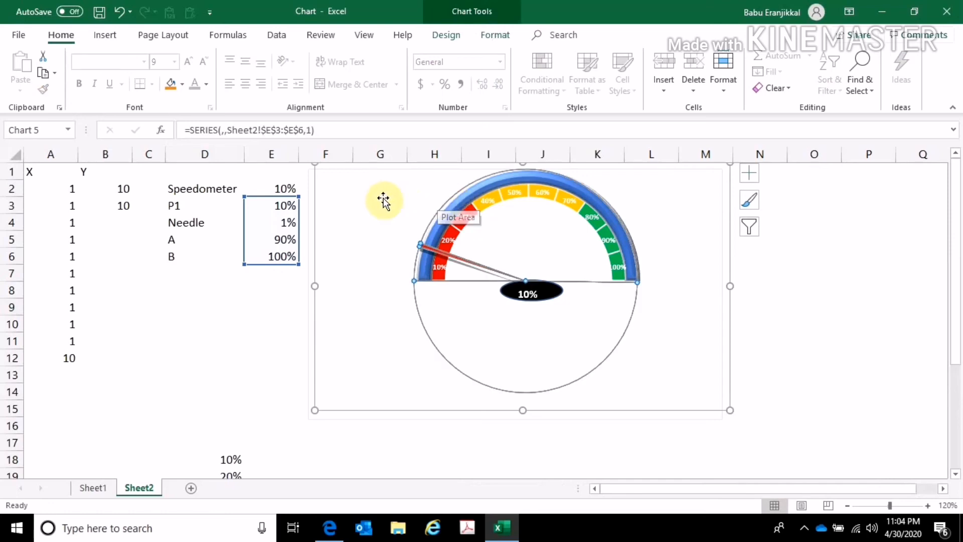
click(342, 202)
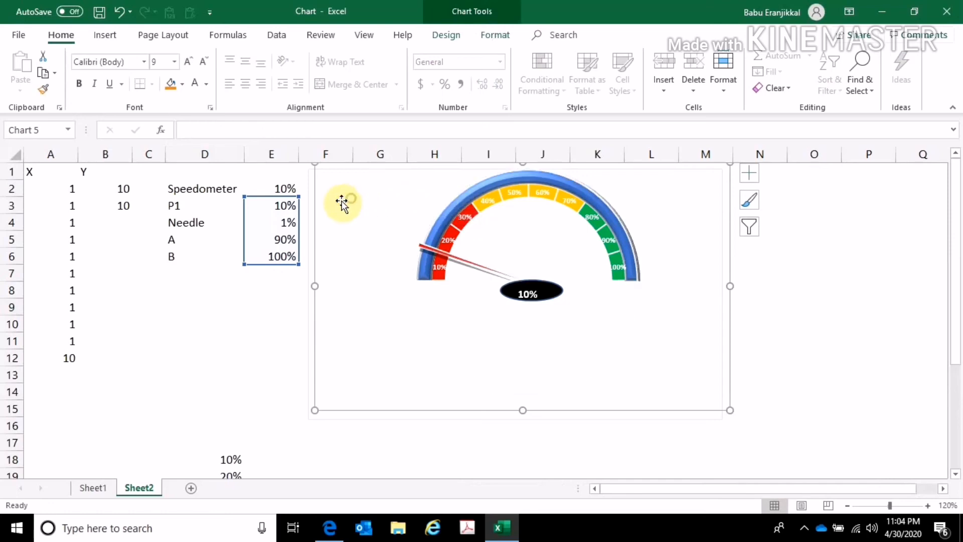
click(311, 210)
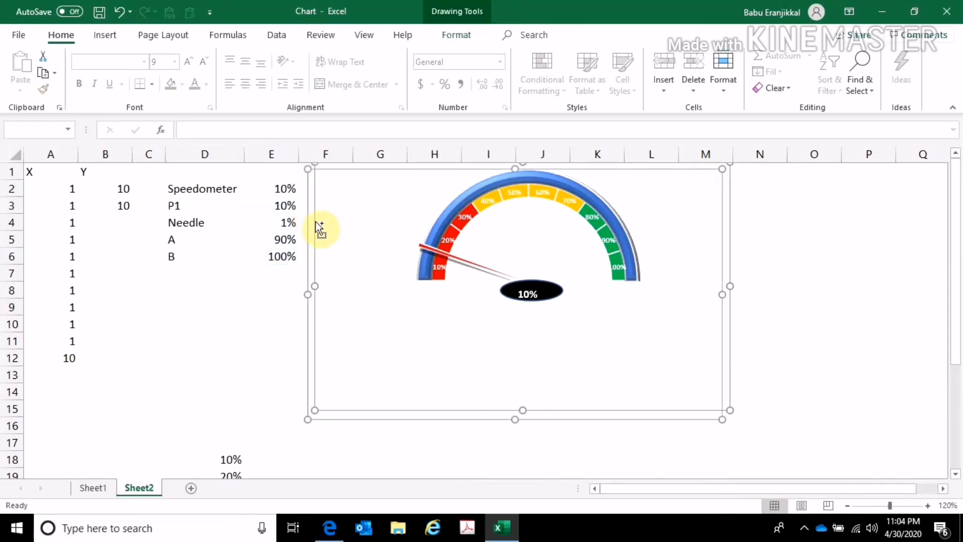
click(539, 291)
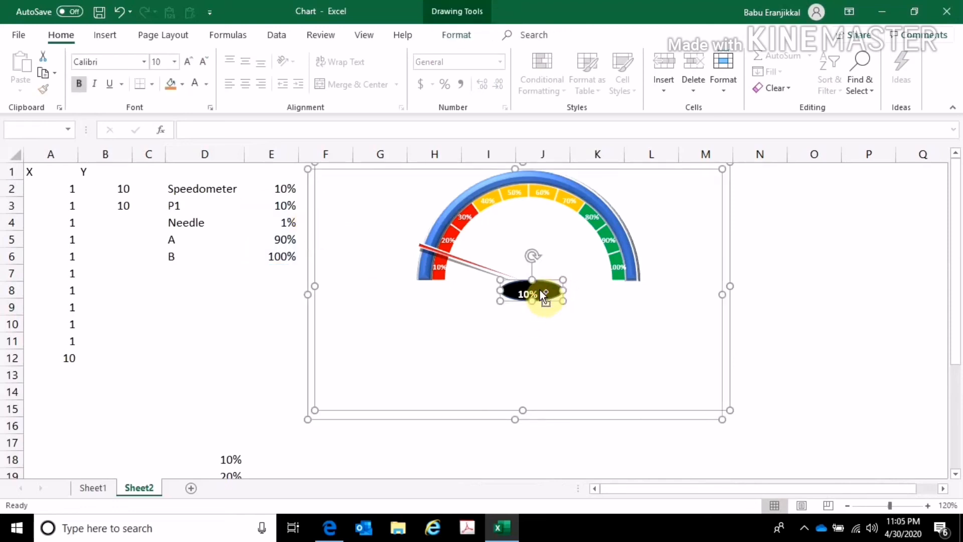
right_click(672, 289)
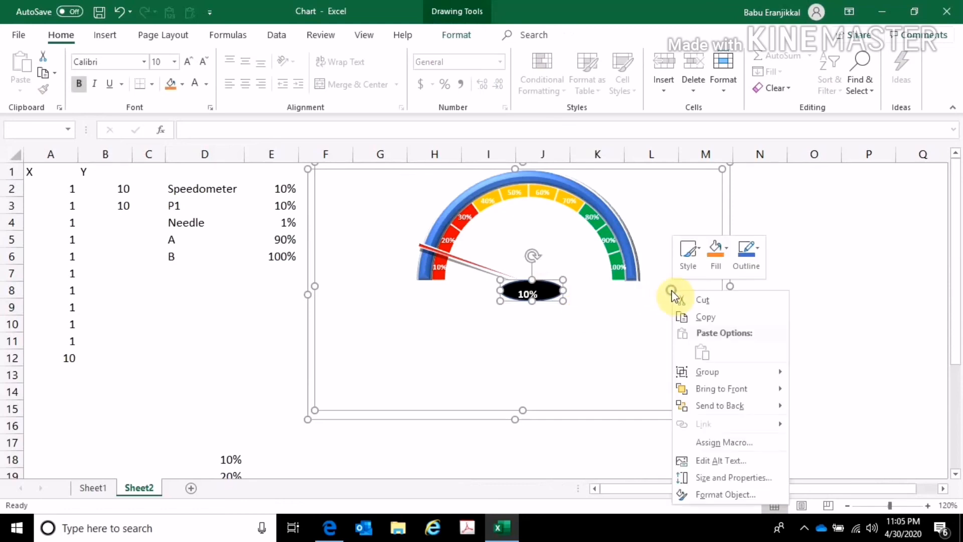
mouse_move(706, 371)
click(822, 374)
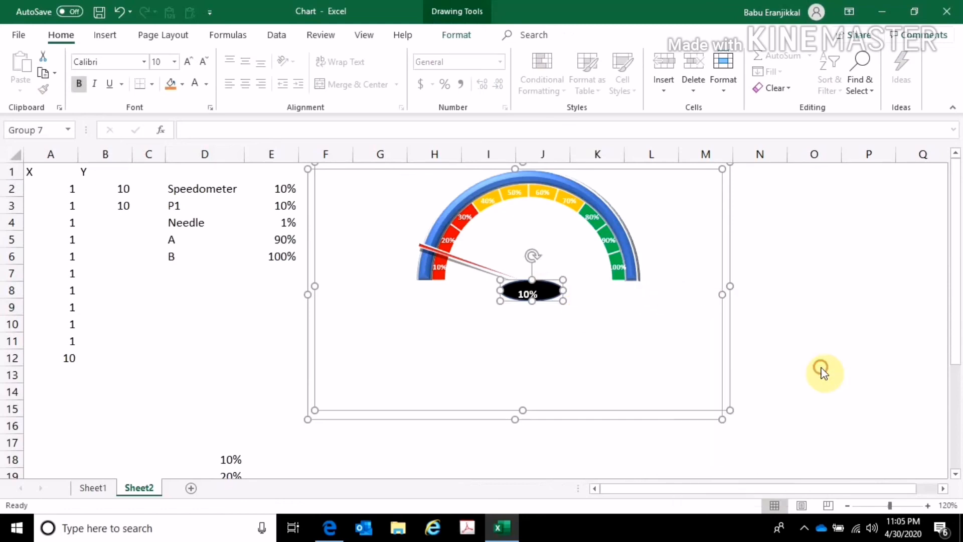
click(800, 324)
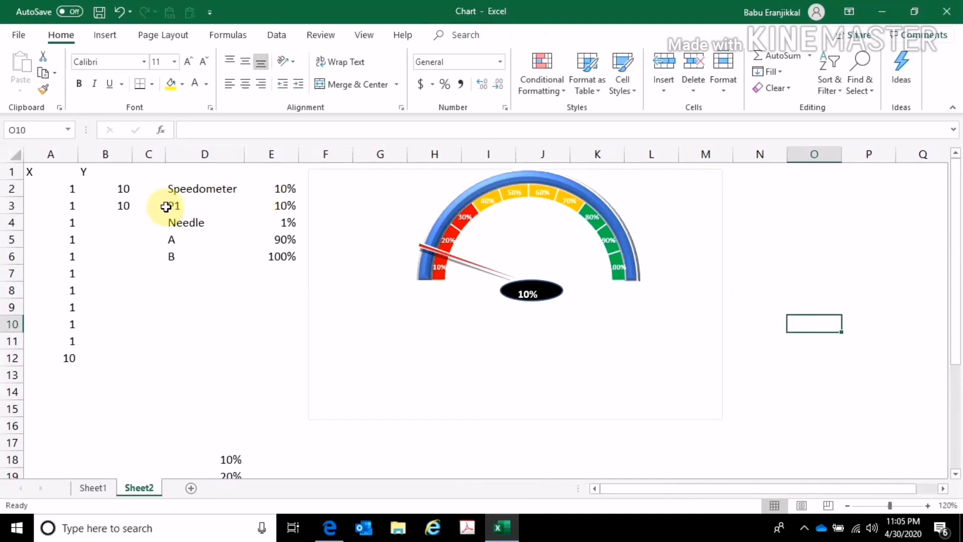
Hide the helper data in D3:E6, A1:B12 and D17:D27 by making its font white
drag(166, 206, 261, 257)
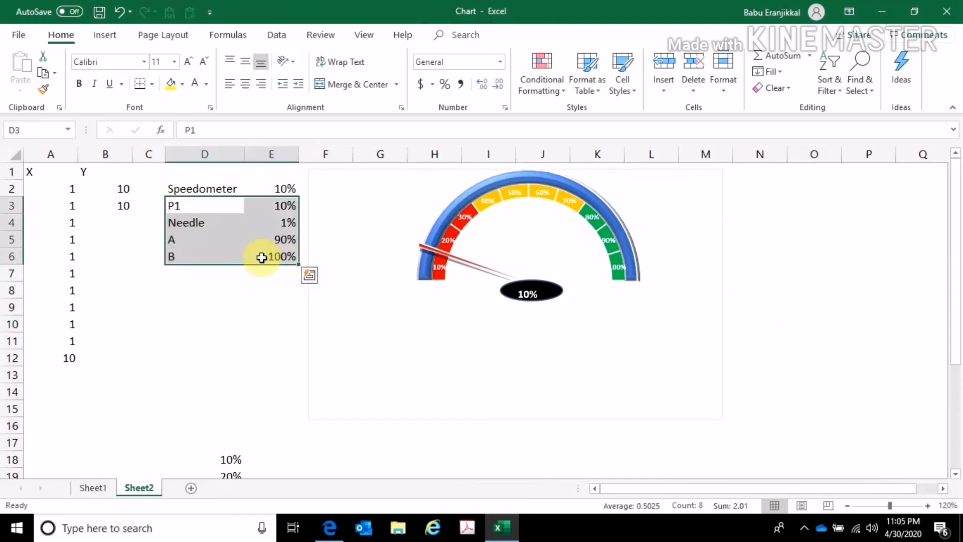
click(197, 85)
drag(55, 174, 100, 360)
click(197, 86)
scroll(200, 383, down, 2)
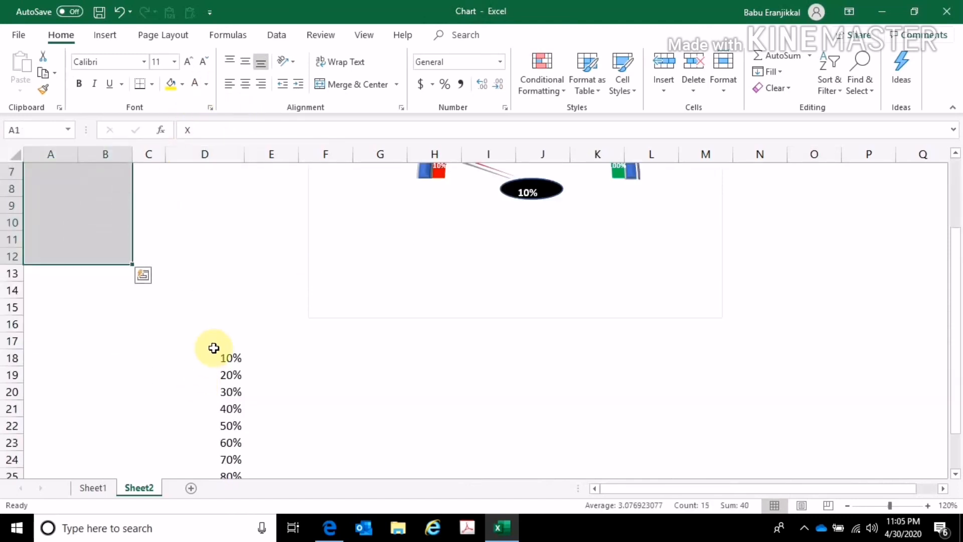
drag(213, 345, 212, 511)
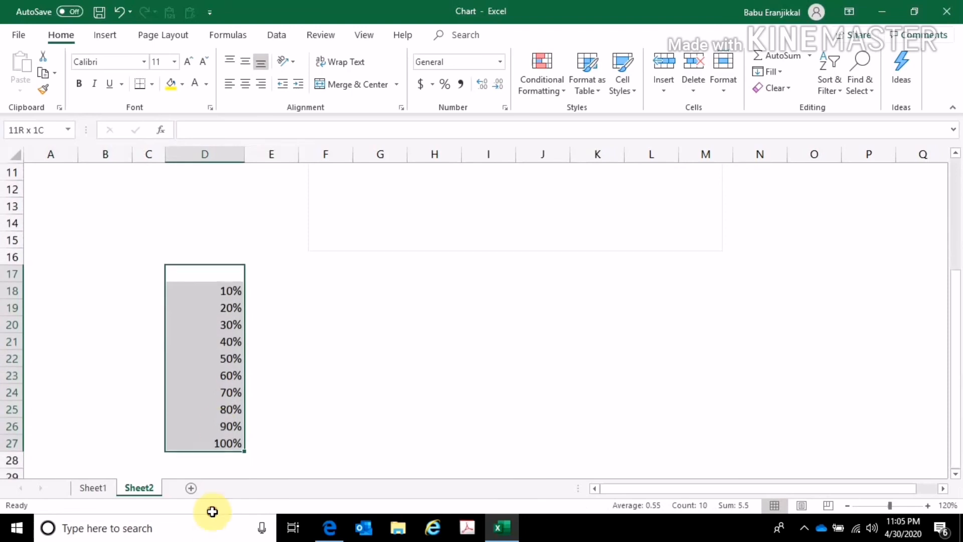
click(197, 85)
scroll(325, 293, up, 3)
Enlarge the grouped gauge down and outward so it extends to about column O
click(482, 372)
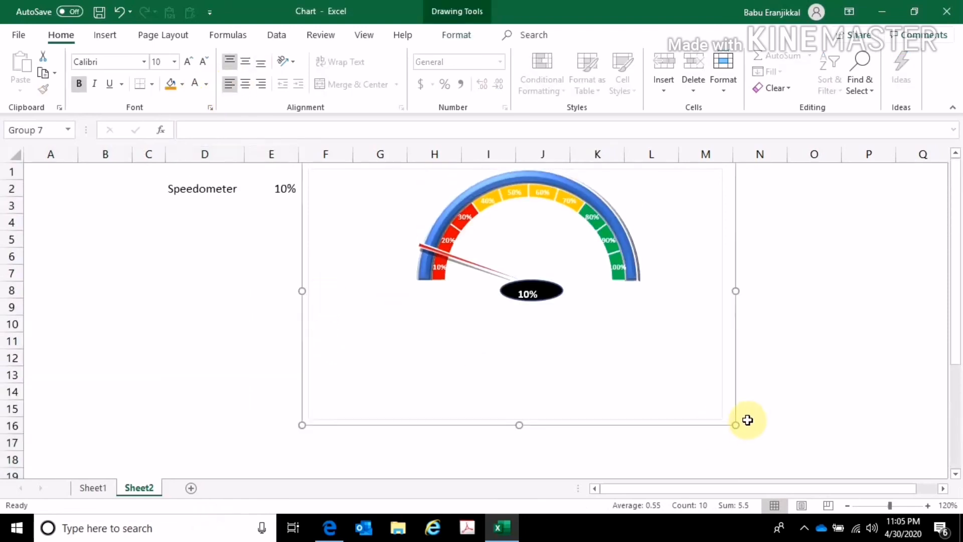
drag(735, 423, 790, 479)
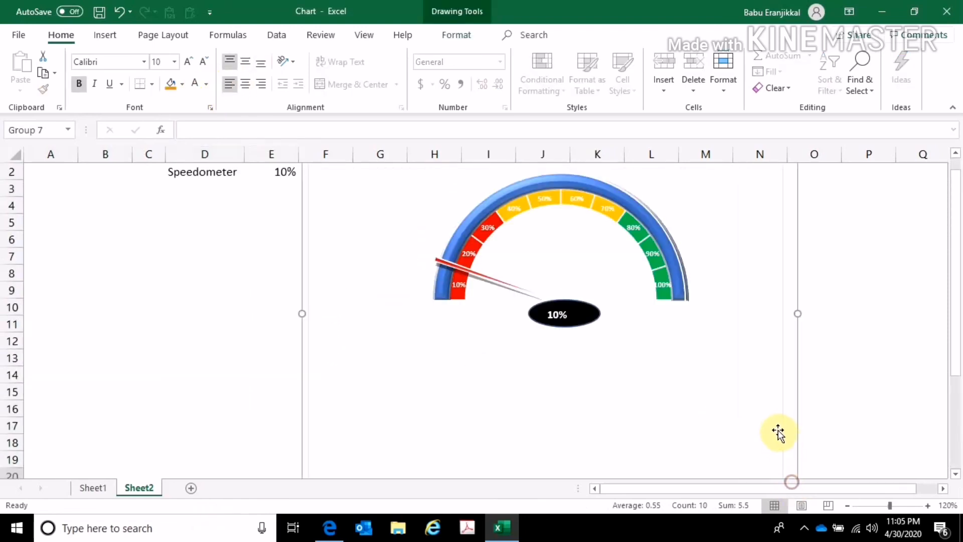
scroll(778, 432, up, 1)
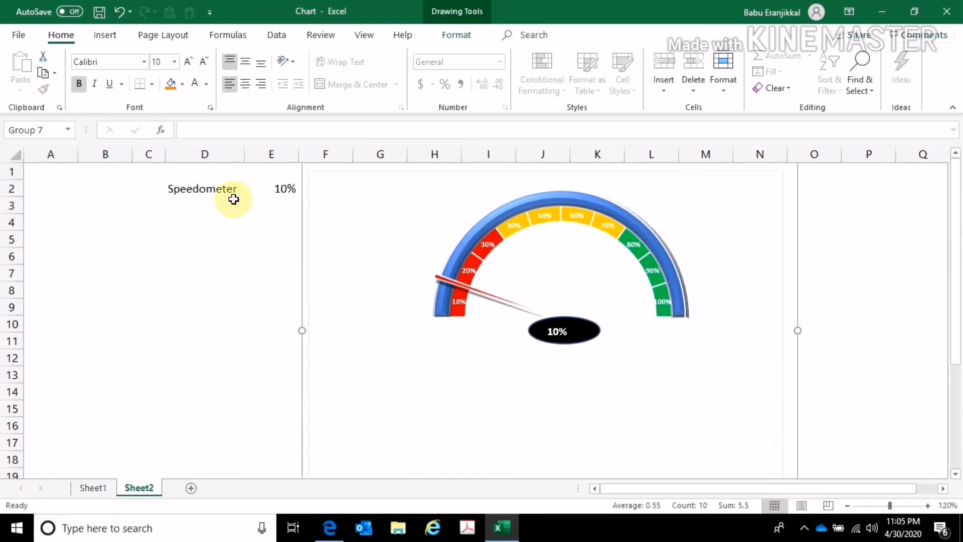
Make the Speedometer label and value in D2:E2 bold and fill cell E2 yellow
drag(213, 187, 271, 186)
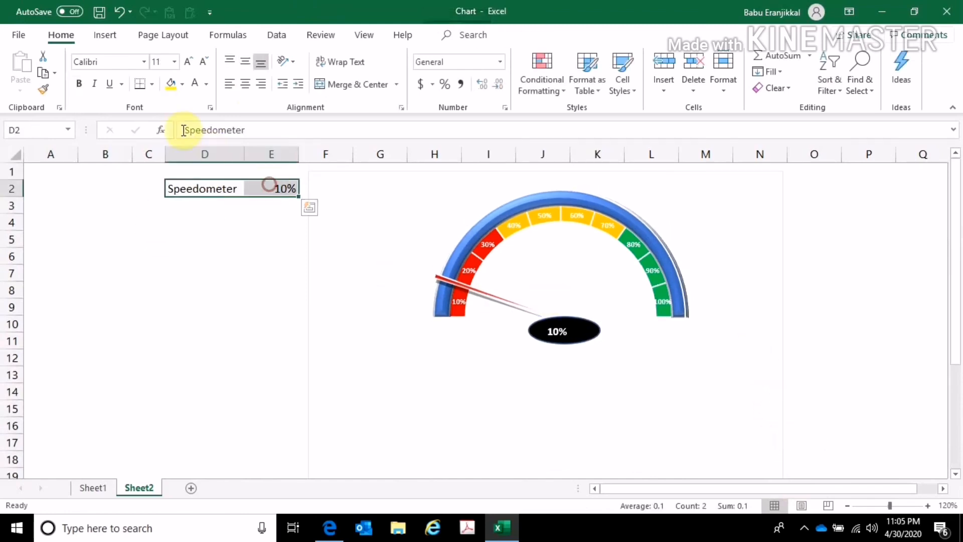
click(77, 84)
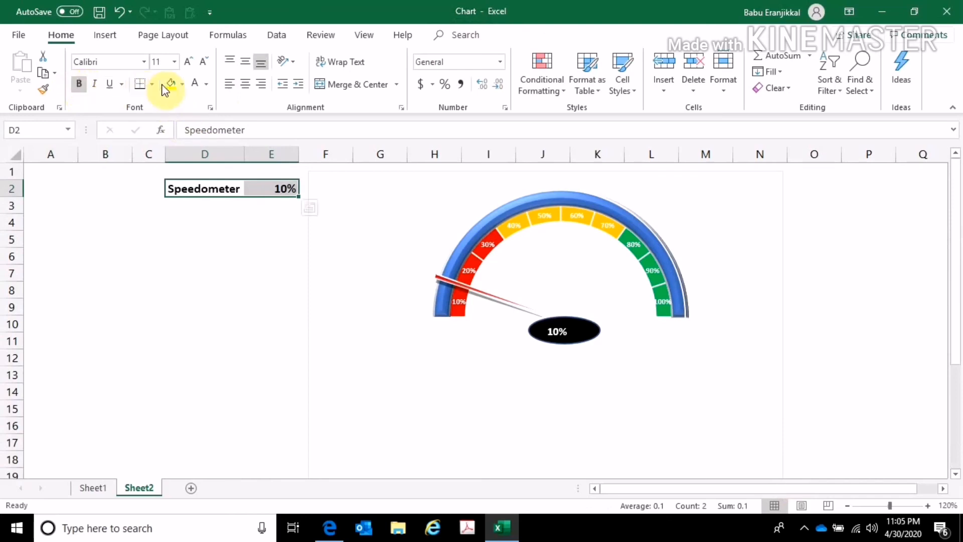
click(253, 187)
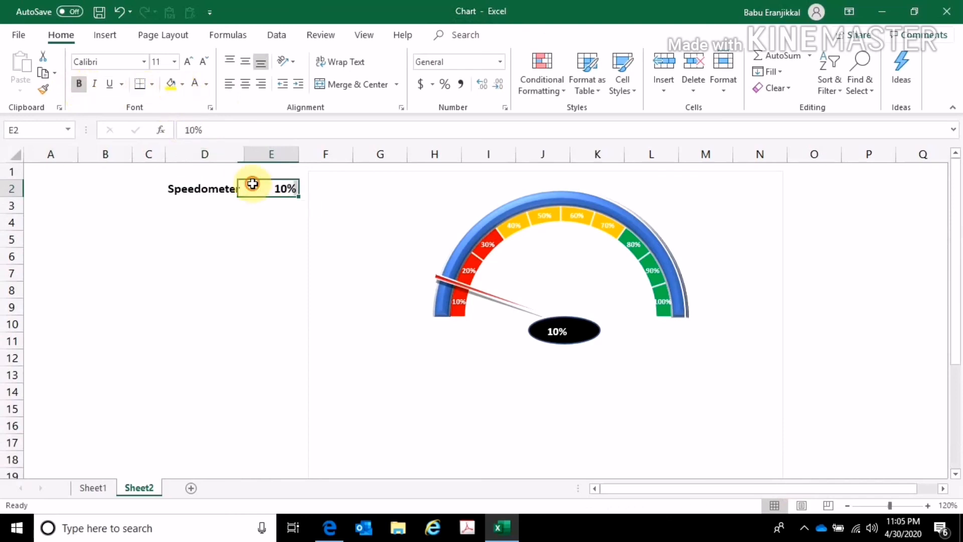
click(168, 86)
Test the needle by setting the Speedometer value in cell E2 to 20%, 50% and 80% in turn
click(253, 188)
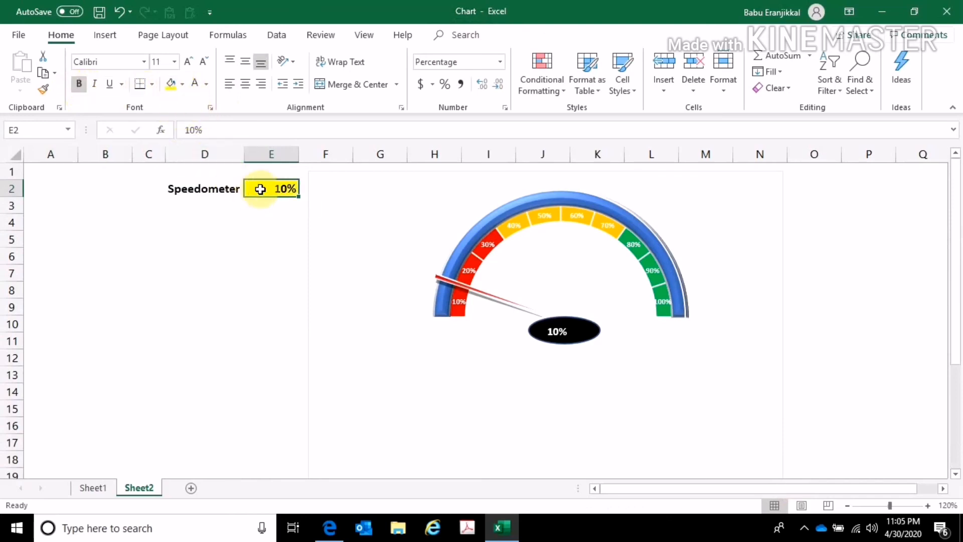
text(20%)
key(Return)
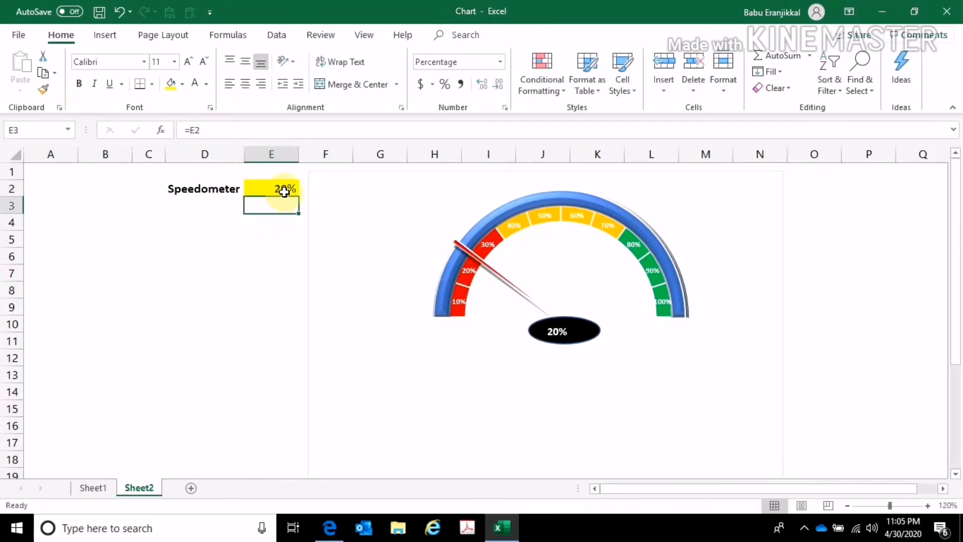
click(284, 191)
text(50)
key(Return)
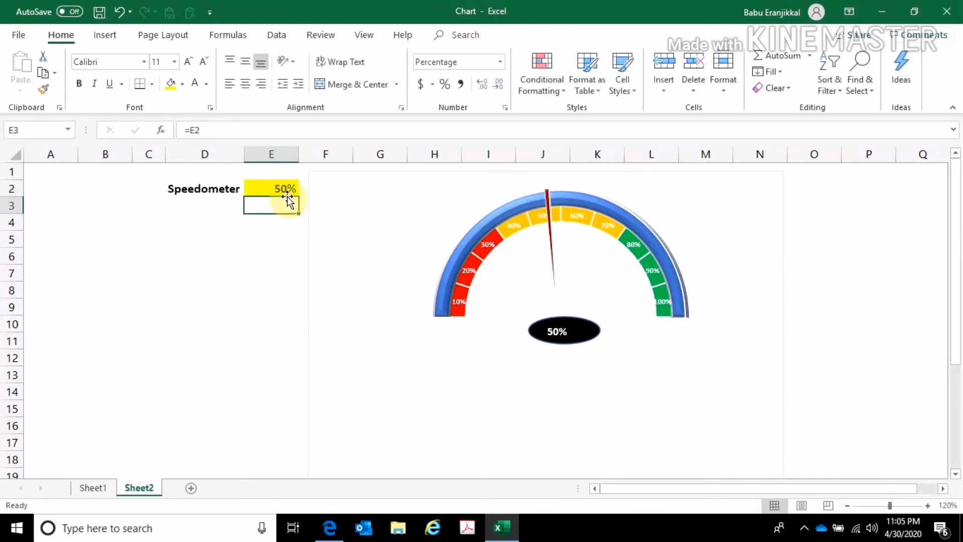
click(288, 191)
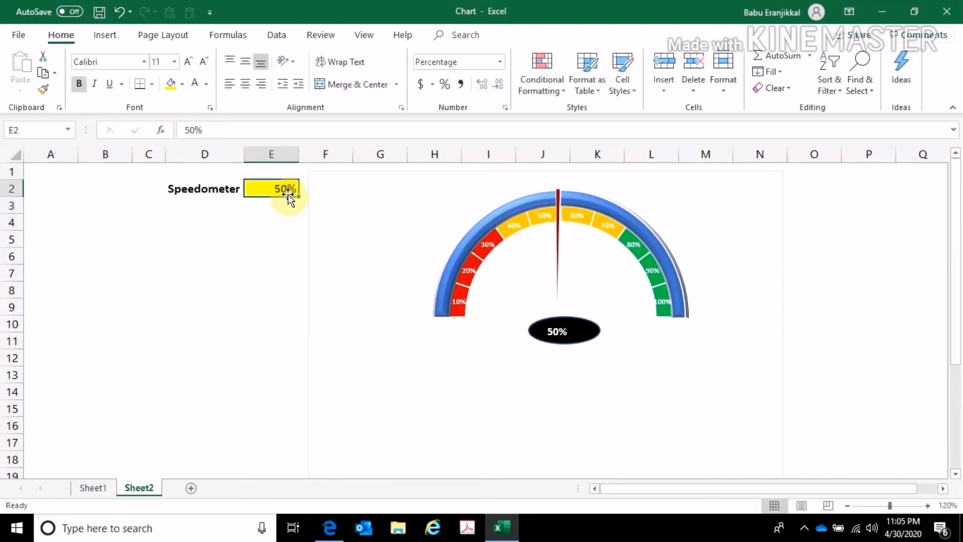
text(80)
key(Return)
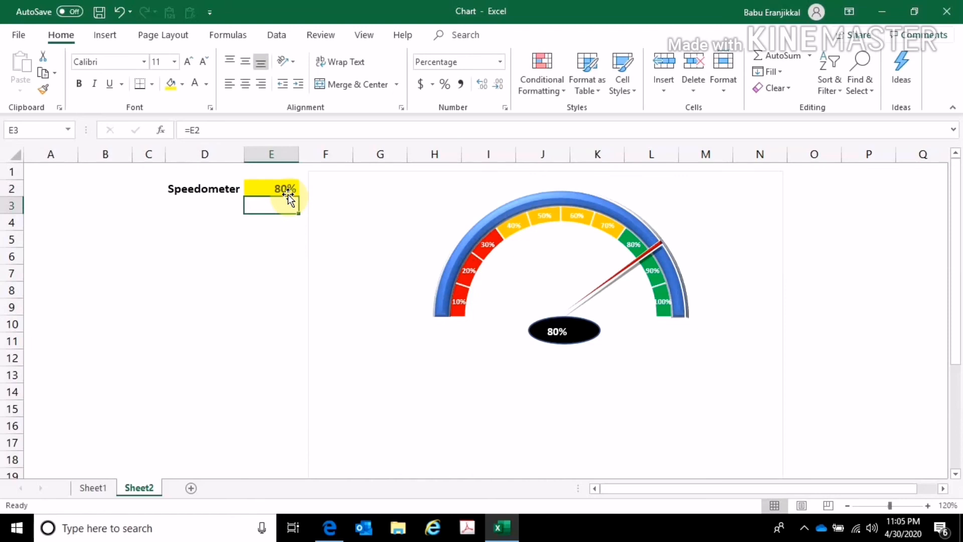
Set the Speedometer value in cell E2 to 100%
click(290, 188)
text(1)
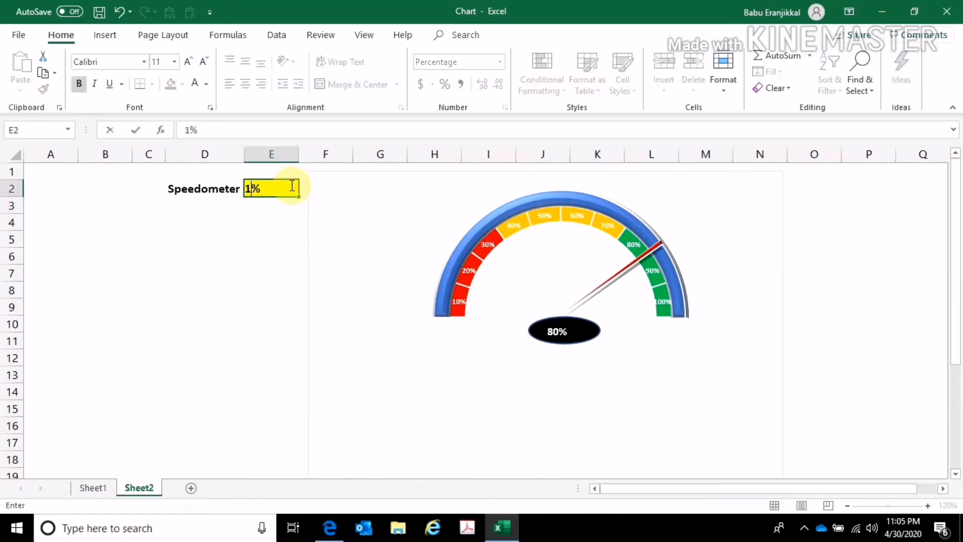
text(00)
key(Return)
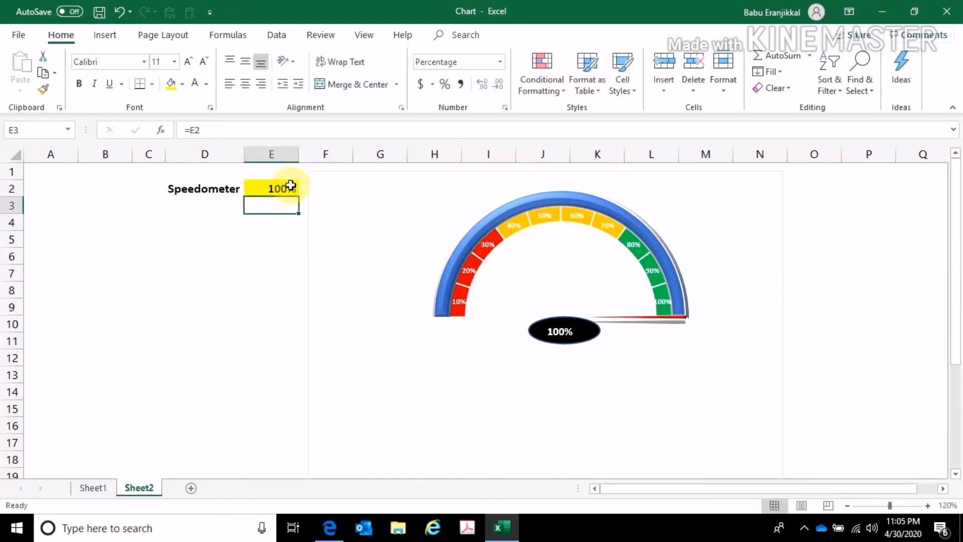